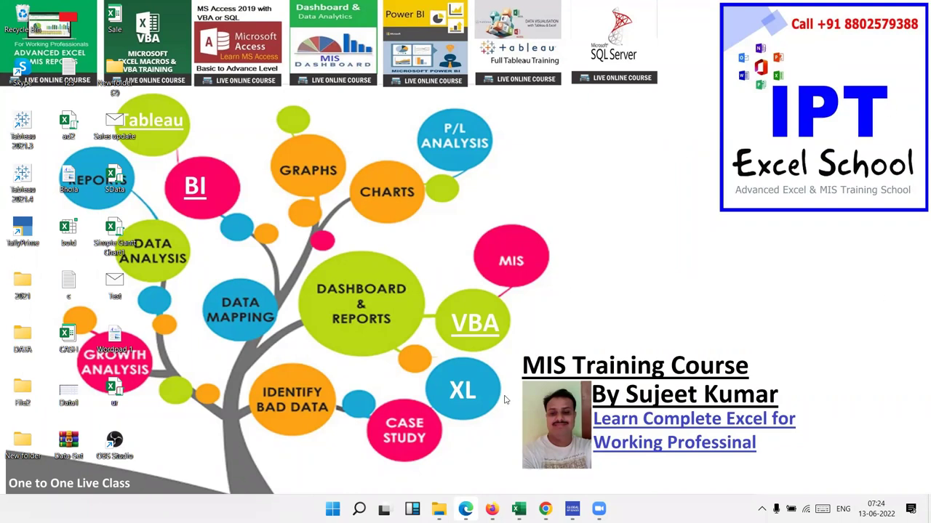
Step: Bring the Book13 workbook forward from the taskbar and launch its Visual Basic editor
mouse_move(518, 509)
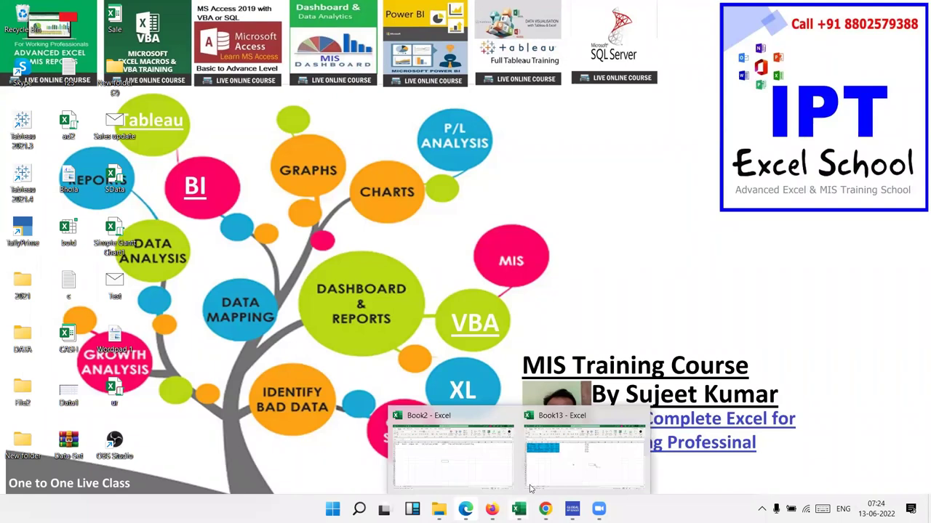
left_click(590, 449)
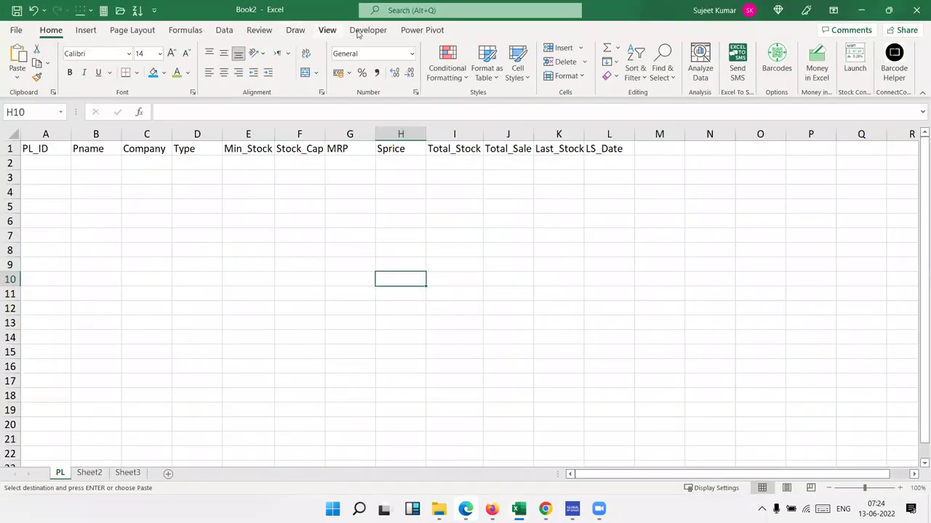
left_click(368, 29)
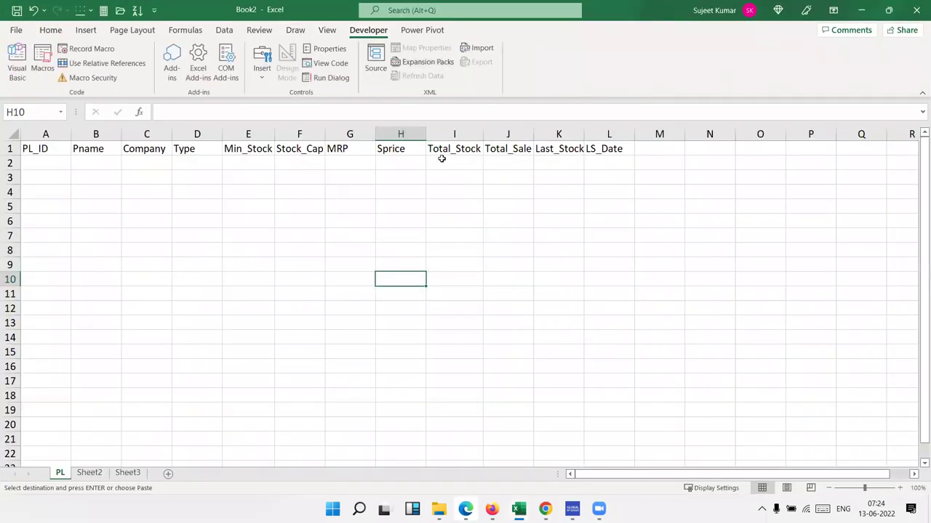
mouse_move(545, 509)
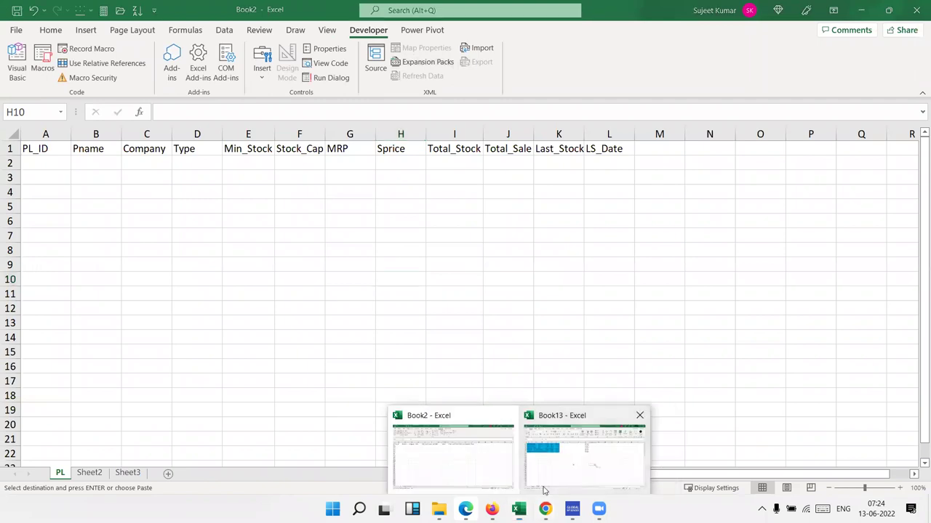
left_click(543, 486)
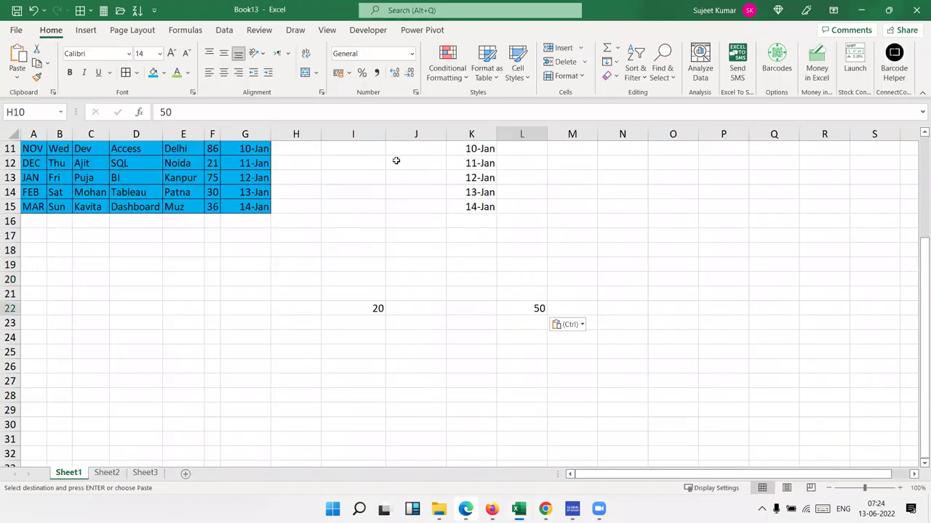
left_click(356, 35)
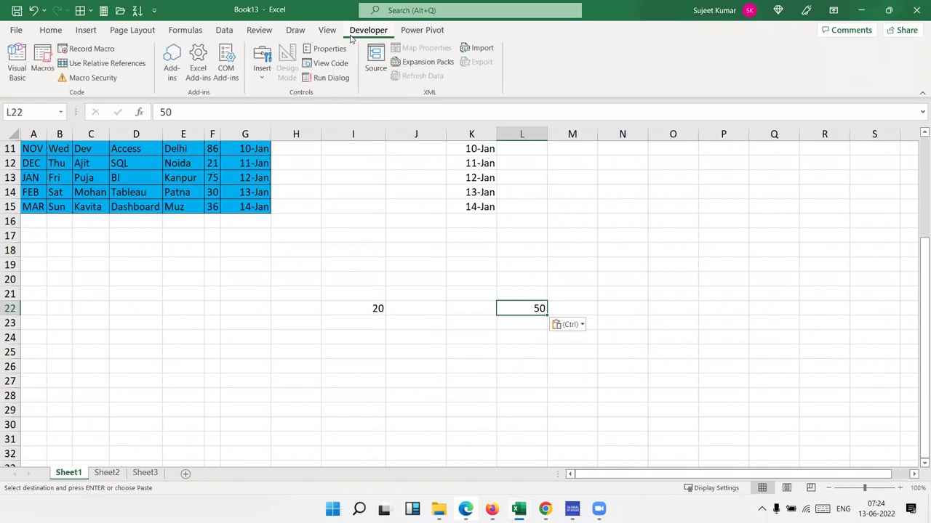
left_click(13, 77)
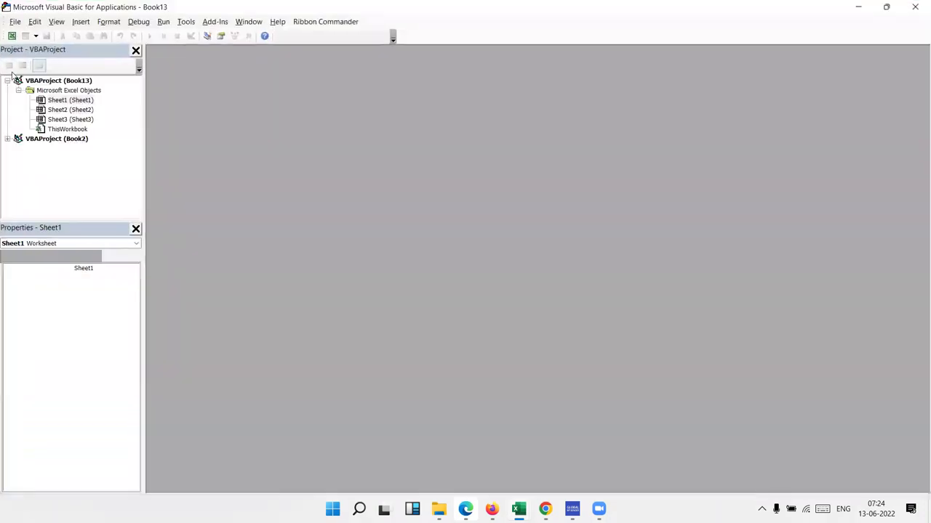
Step: Insert a new Module1 into the project and open Sheet1's code window
left_click(80, 21)
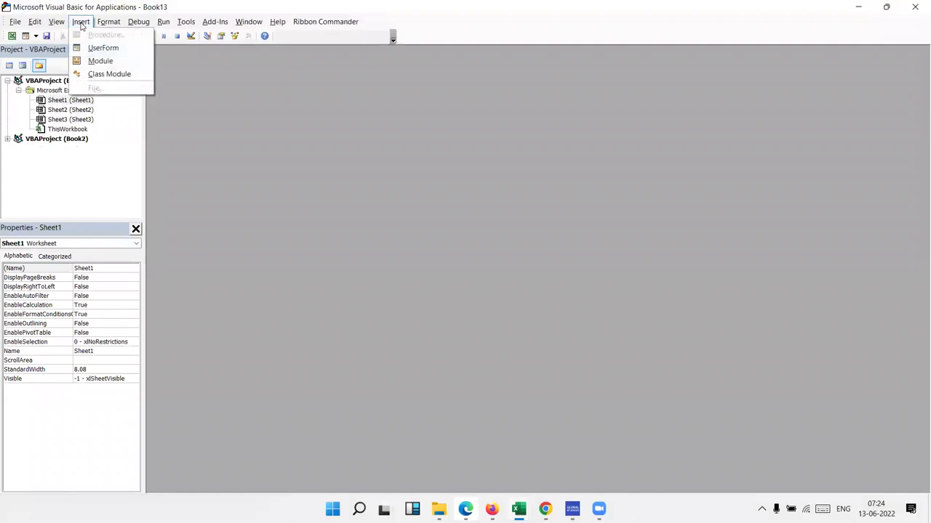
left_click(98, 61)
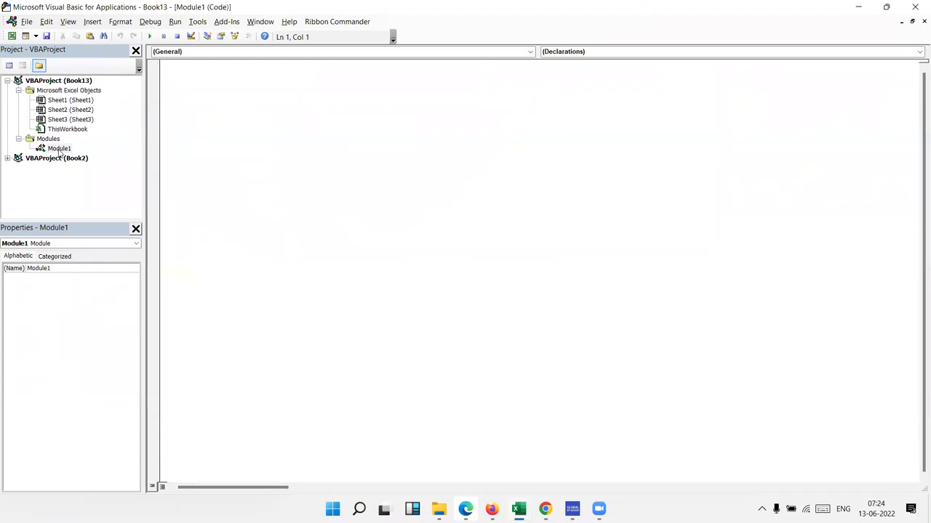
double_click(70, 100)
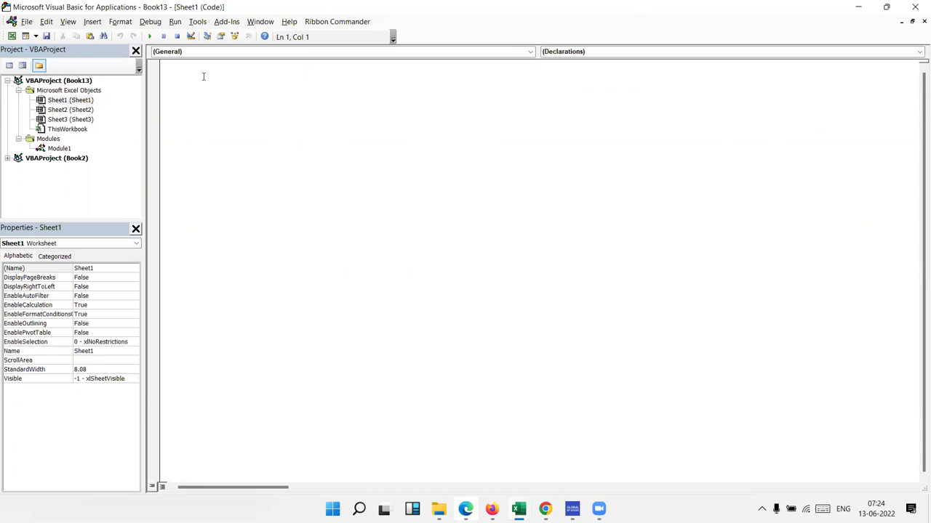
Step: Write an empty Sub rr() procedure in Sheet1's code, then return to Excel
type("Su")
key("BackSpace")
key("BackSpace")
type("sub ")
type("rr()")
key("Return")
key("alt+F11")
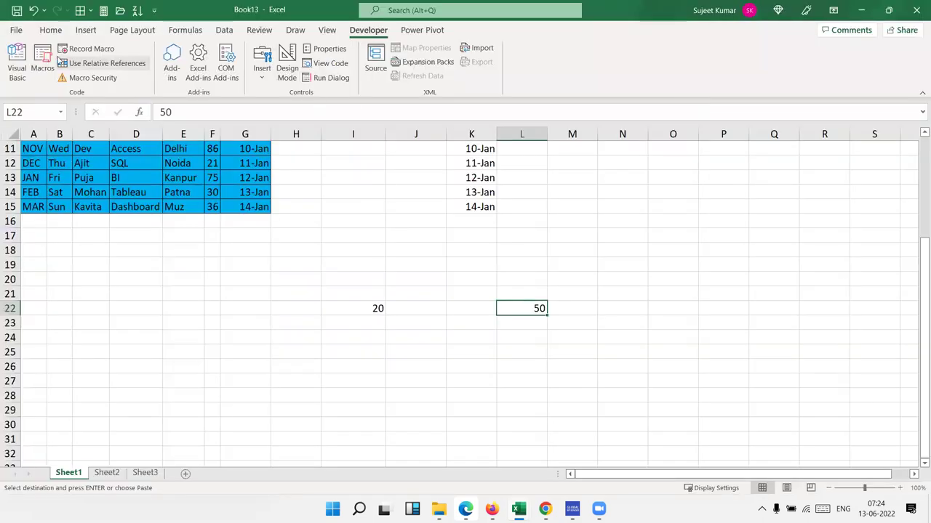
Step: Run the Sheet1.rr macro, then permanently delete the Sheet1 sheet from Book13
left_click(42, 60)
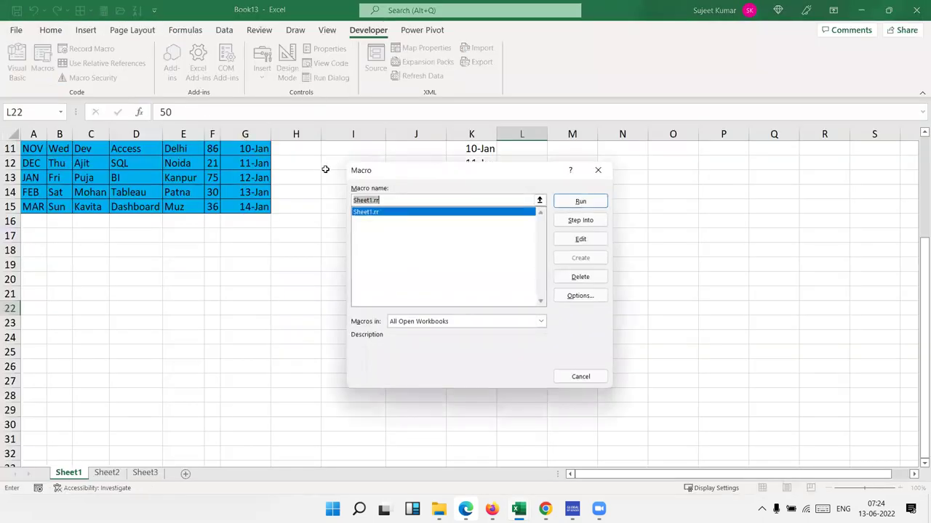
double_click(389, 215)
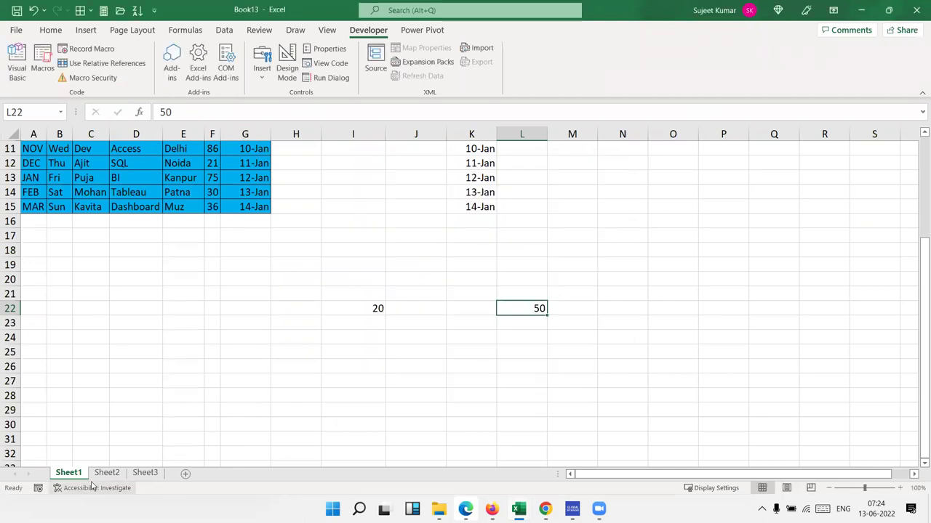
right_click(69, 473)
left_click(102, 322)
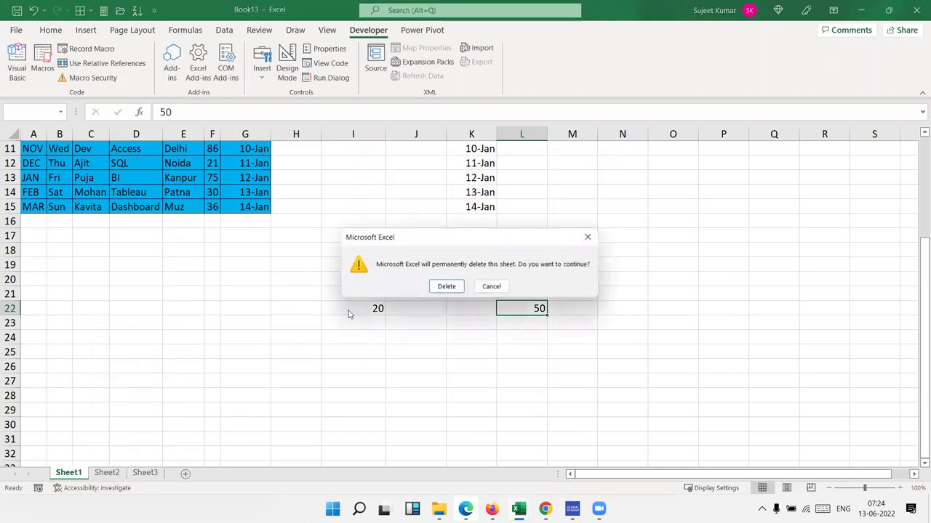
left_click(439, 285)
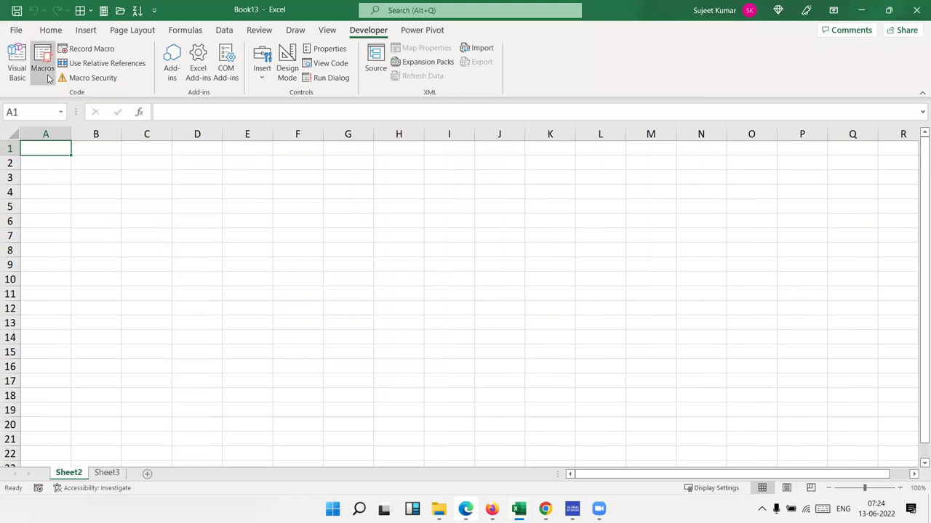
Step: Check the now-empty macro list and go back to the VBA editor
left_click(42, 59)
key("Escape")
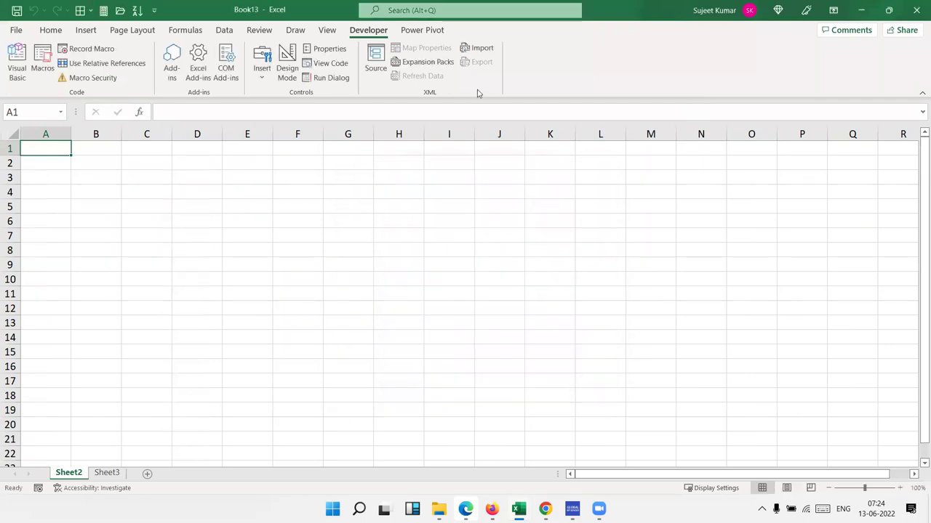
key("alt+F11")
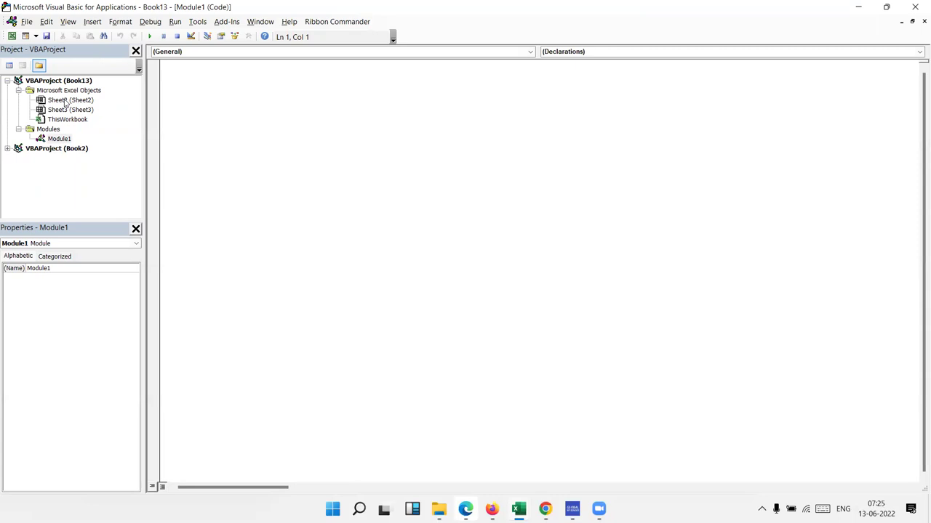
Step: Browse the ThisWorkbook, Module1 and Sheet2 code windows and their code object lists
double_click(71, 121)
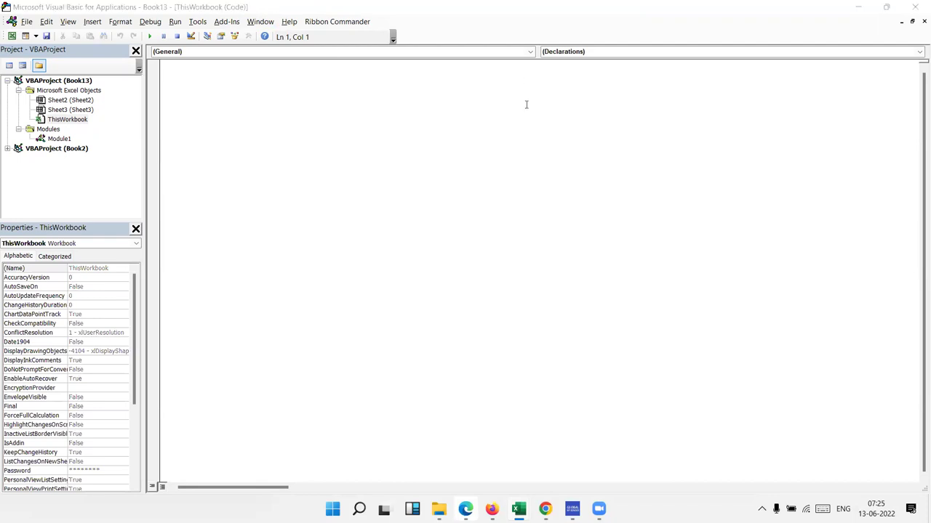
double_click(62, 139)
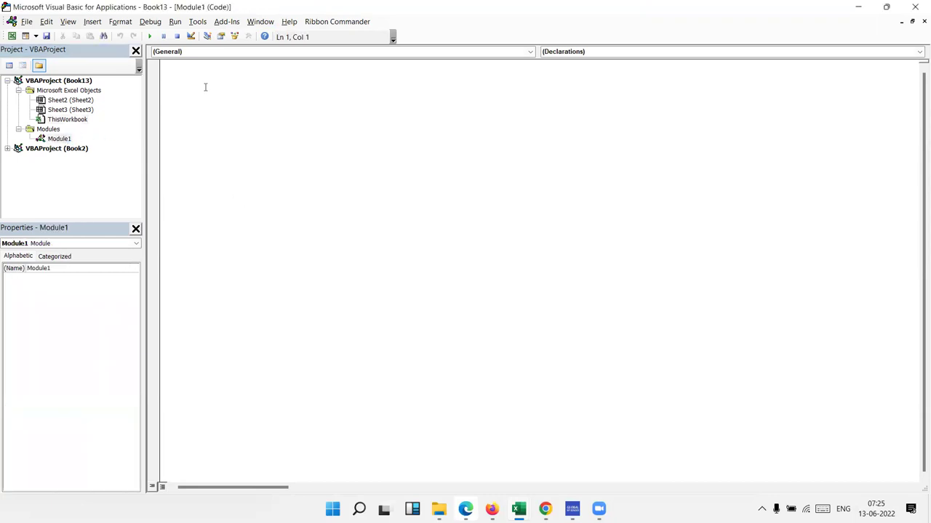
left_click(82, 102)
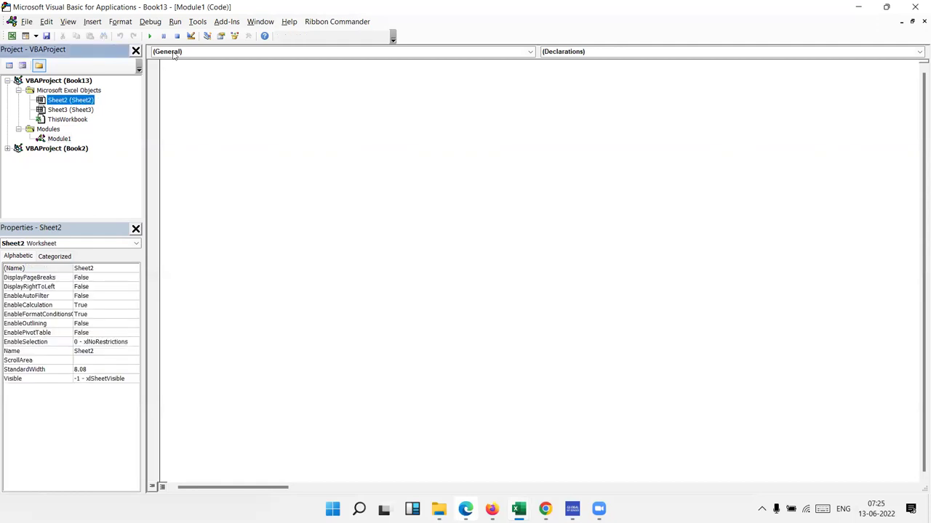
left_click(175, 53)
left_click(87, 102)
left_click(178, 56)
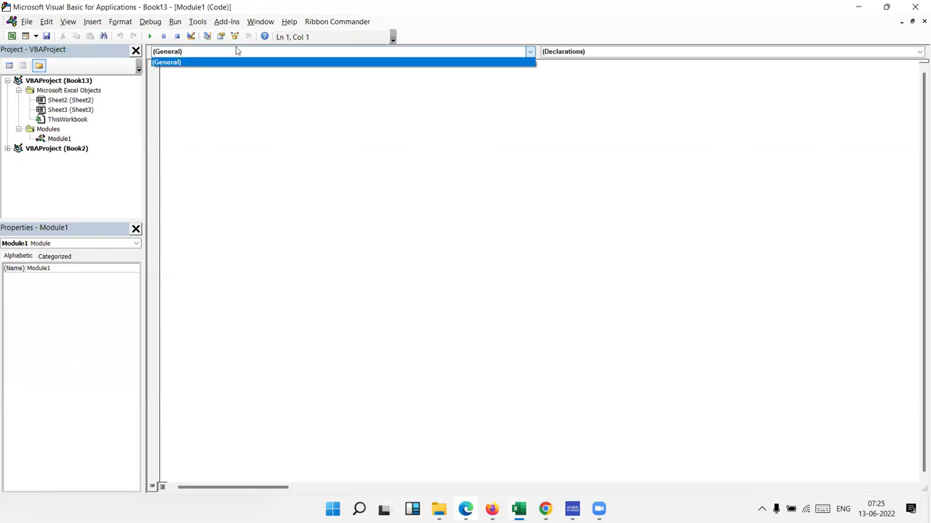
left_click(70, 99)
left_click(70, 100)
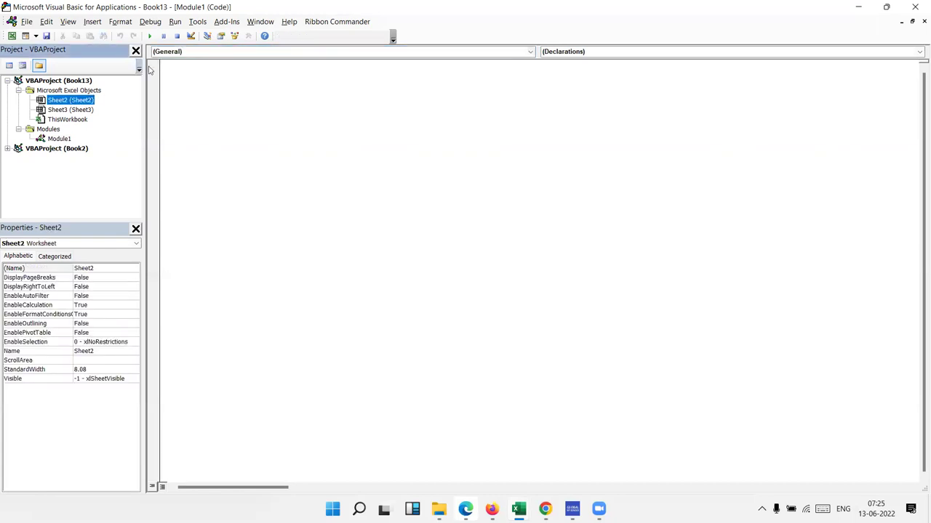
left_click(163, 57)
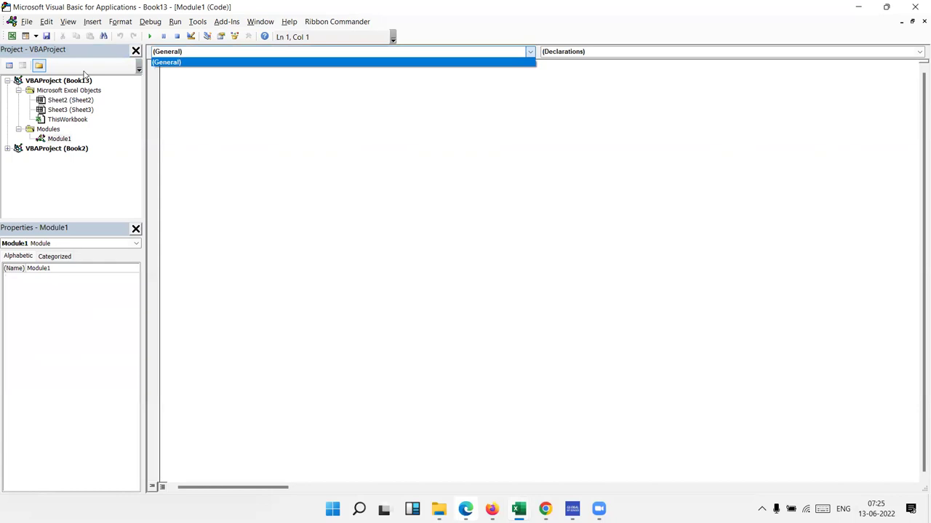
left_click(73, 104)
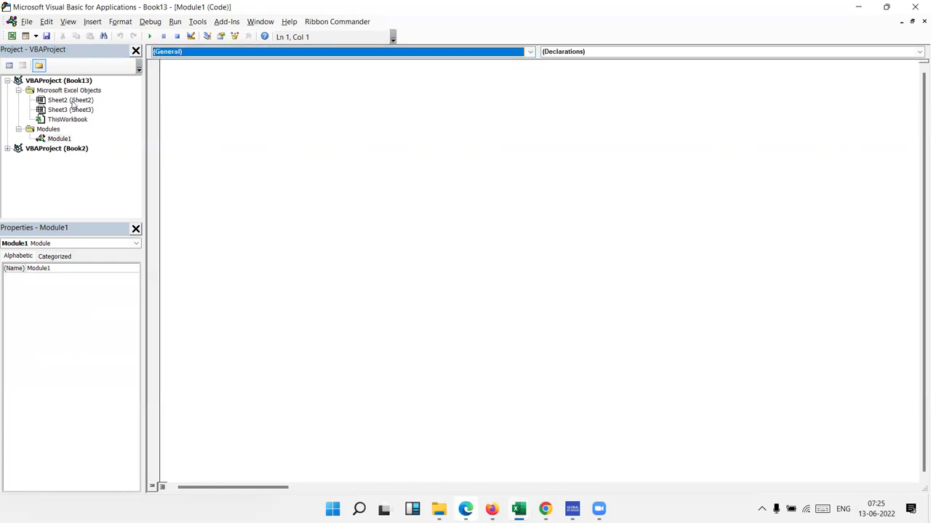
left_click(74, 104)
Step: Open Sheet3's code and choose Worksheet to insert an empty Worksheet_SelectionChange procedure
double_click(75, 111)
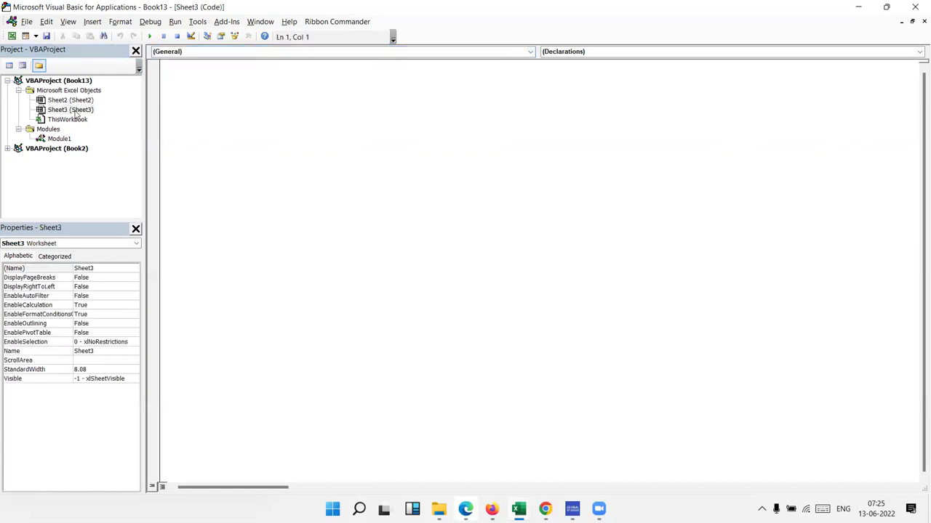
double_click(75, 111)
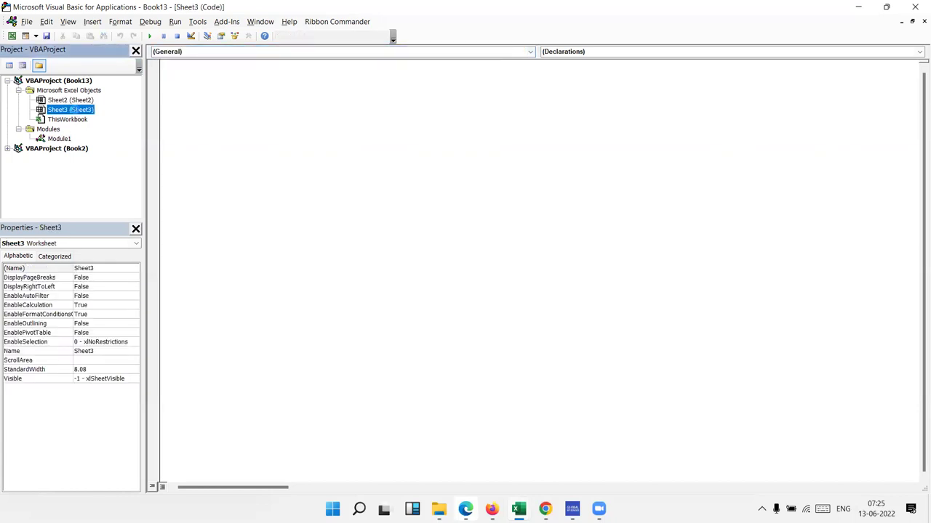
left_click(310, 52)
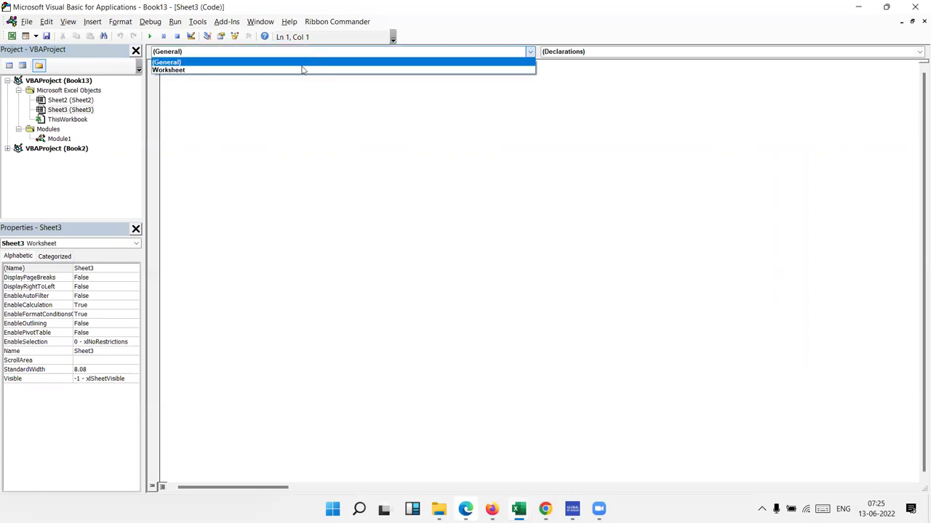
left_click(303, 70)
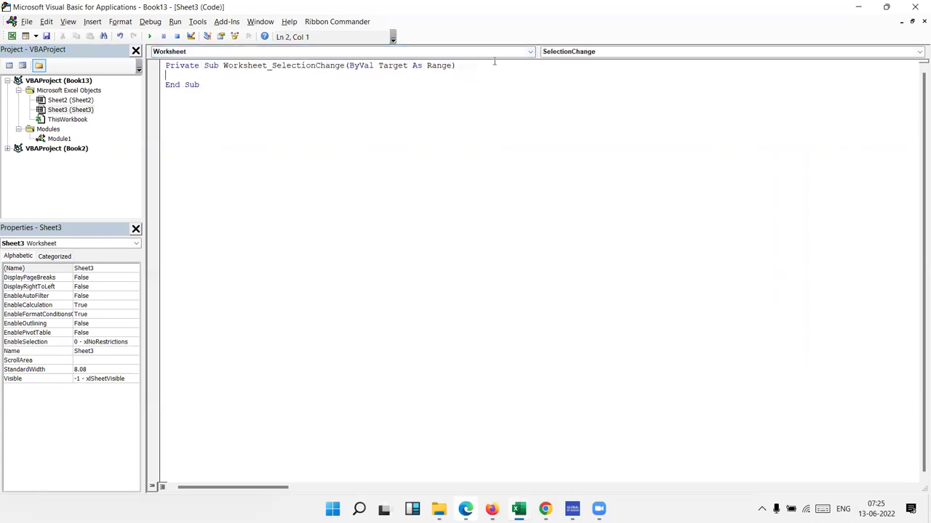
Step: Look over the worksheet event list, then select all of Sheet3's code and delete the SelectionChange stub
left_click(582, 54)
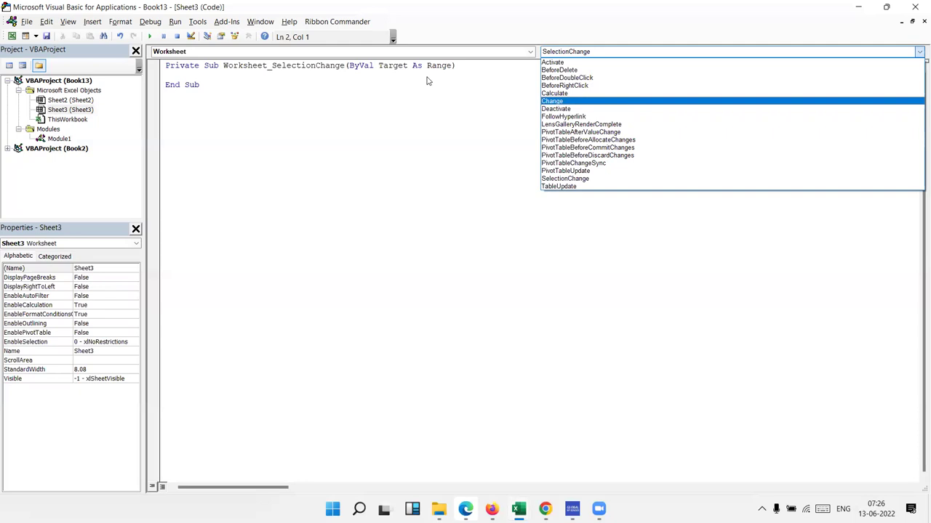
left_click(312, 49)
key("ctrl+a")
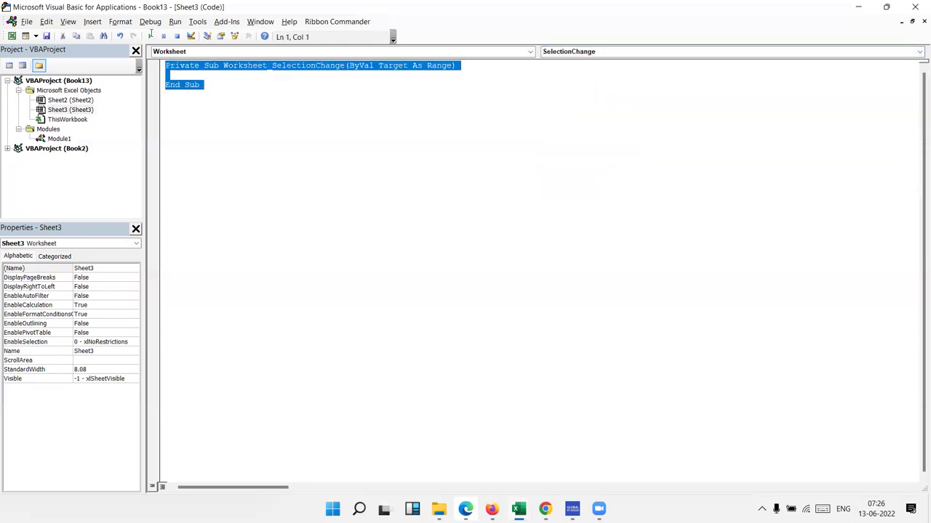
key("Delete")
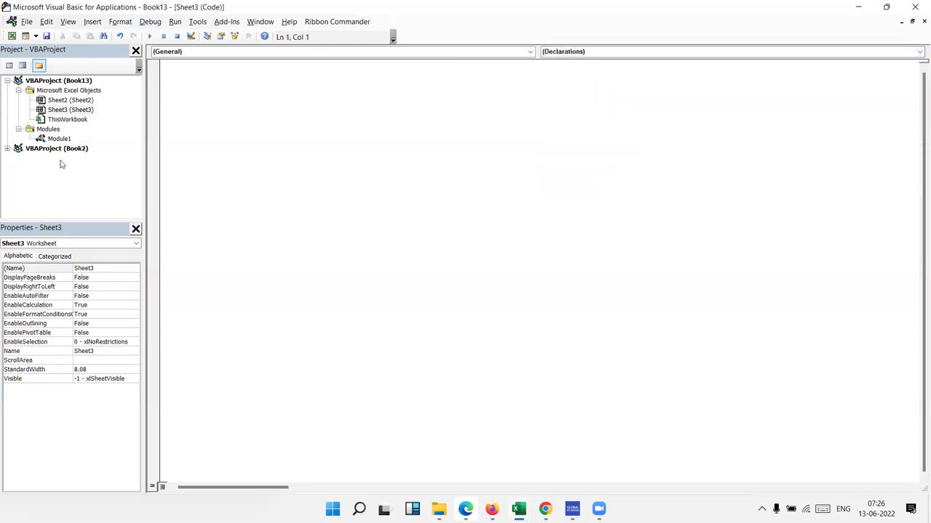
Step: Write an empty Sub rr() procedure in Module1, removing a stray backslash, then Alt+Tab toward Excel
double_click(60, 139)
type("sub rr()\\")
key("Return")
key("Return")
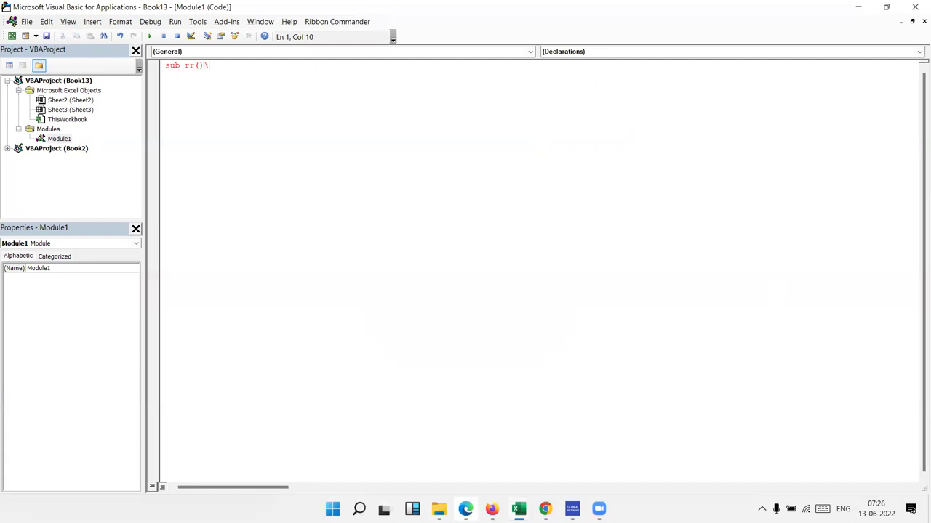
key("BackSpace")
key("Return")
key("Return")
key("Return")
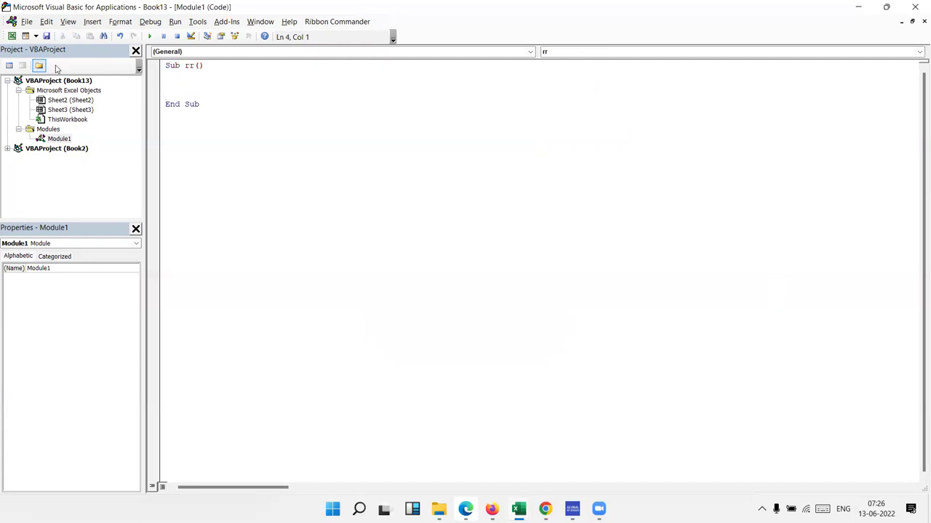
double_click(177, 66)
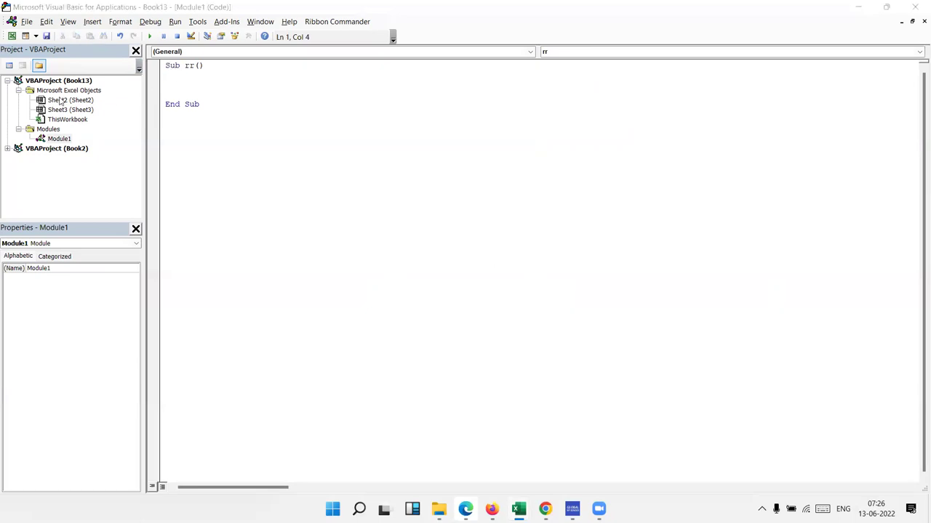
key("alt+Tab")
key("alt+Tab")
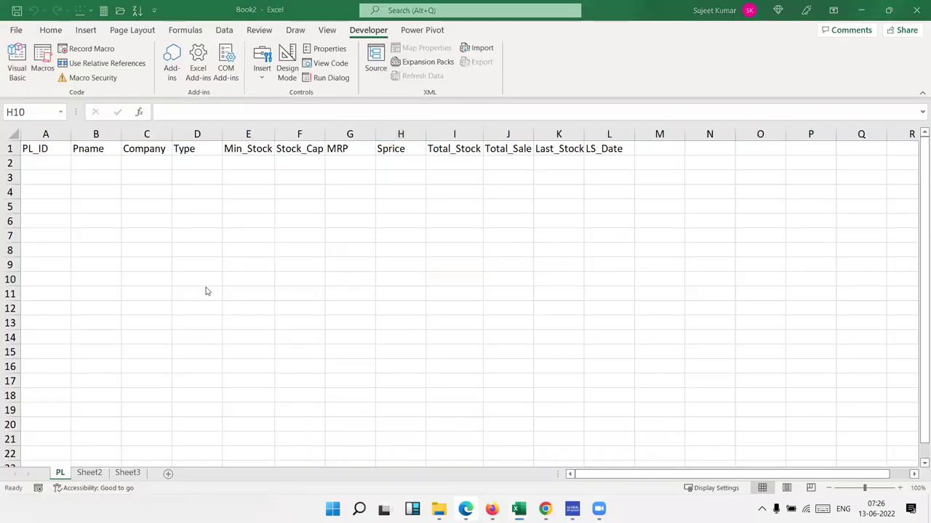
Step: Switch to Book13 and enter 'Public Macros' in cell C3
key("alt+Tab")
key("alt+Tab")
key("alt+Tab")
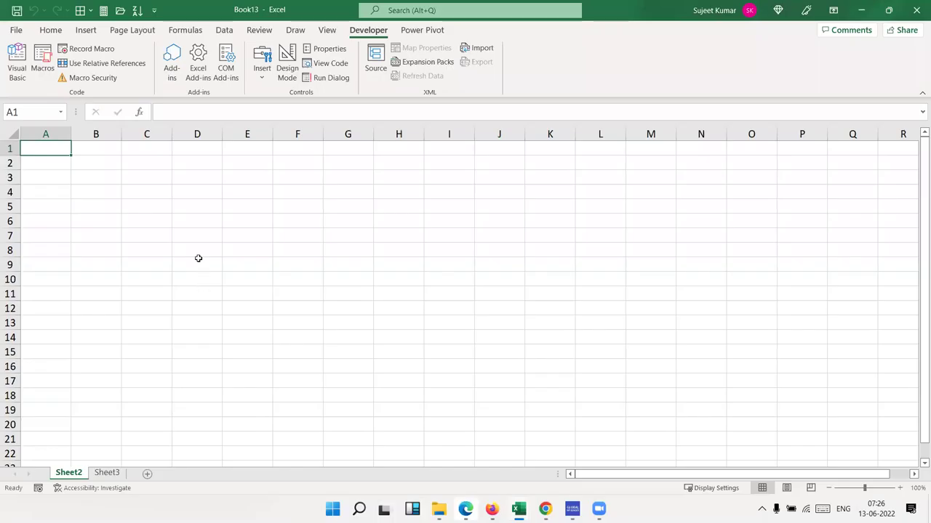
left_click(195, 191)
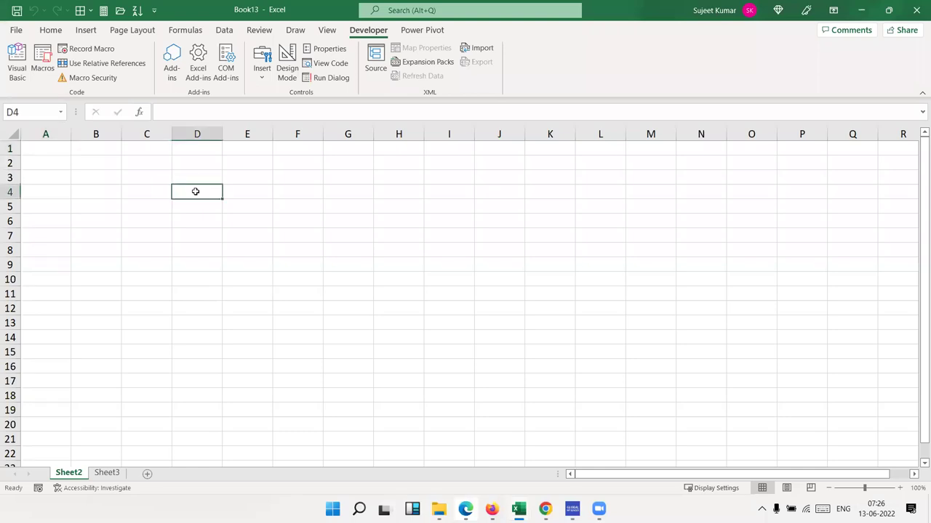
left_click(152, 180)
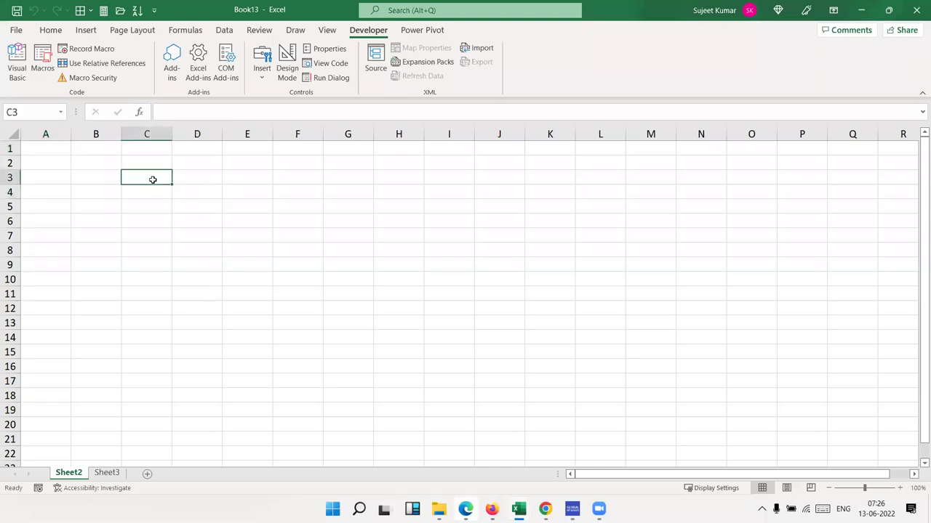
type("Pub")
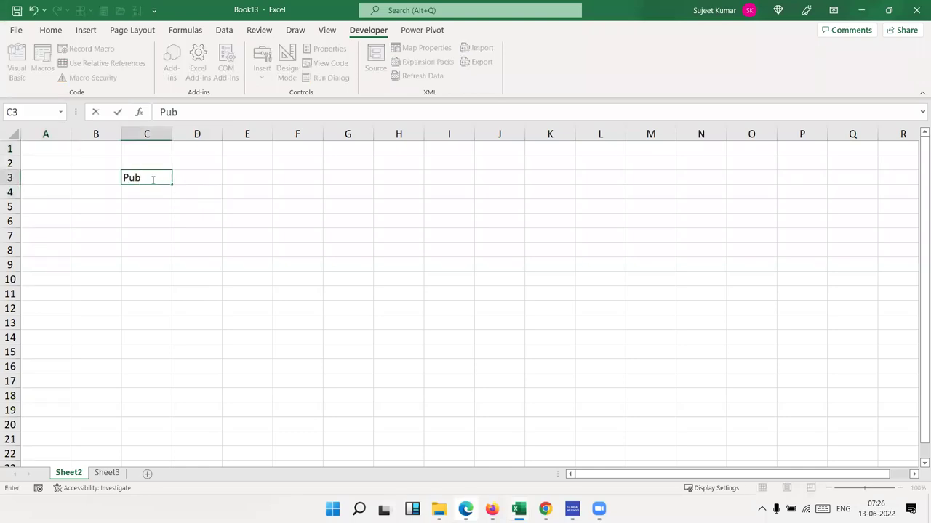
type("lic Macro")
type("s")
key("Return")
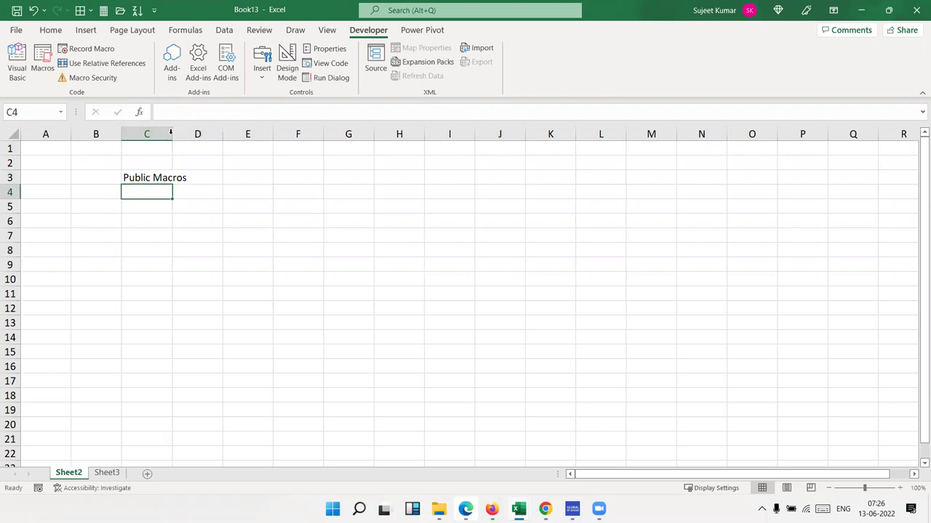
Step: Autofit column C to the label and bring up the macro list showing rr
double_click(172, 134)
left_click(197, 208)
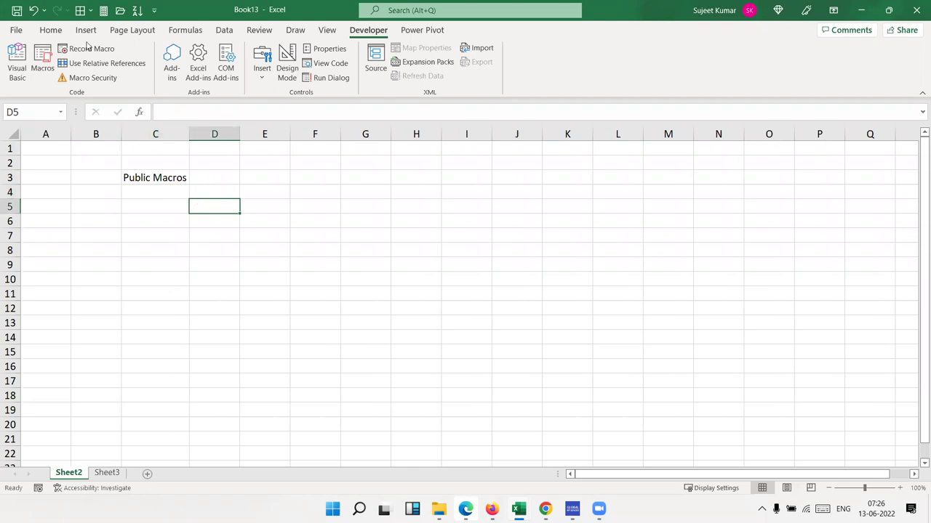
left_click(42, 58)
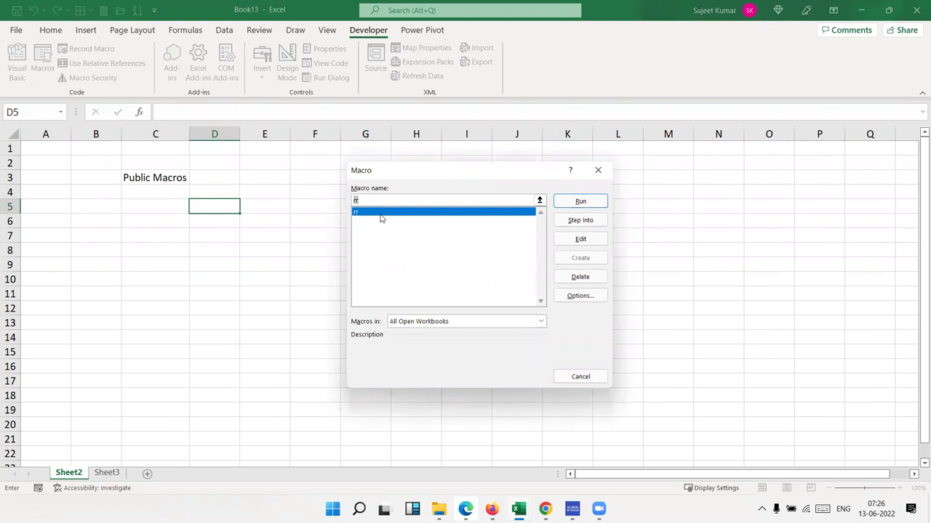
Step: Dismiss the Macro dialog with Esc without running rr
left_click(235, 21)
key("Escape")
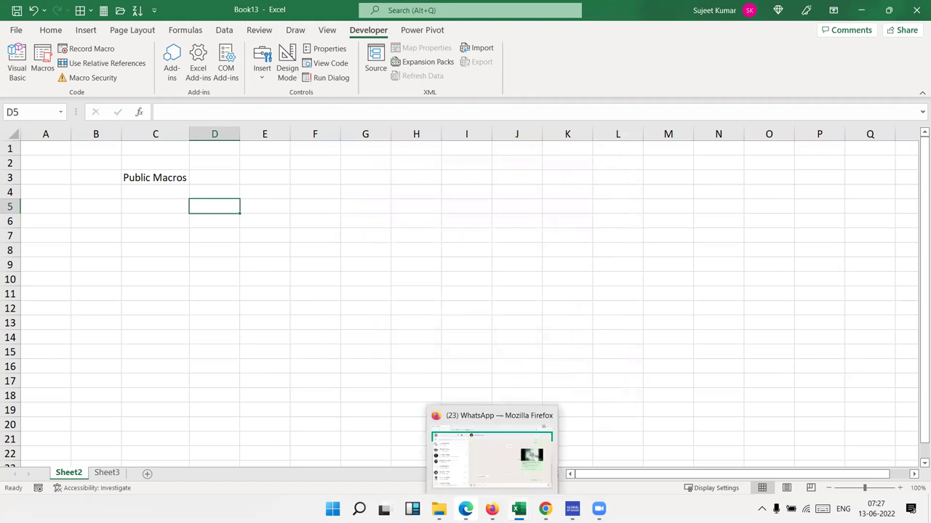
mouse_move(545, 509)
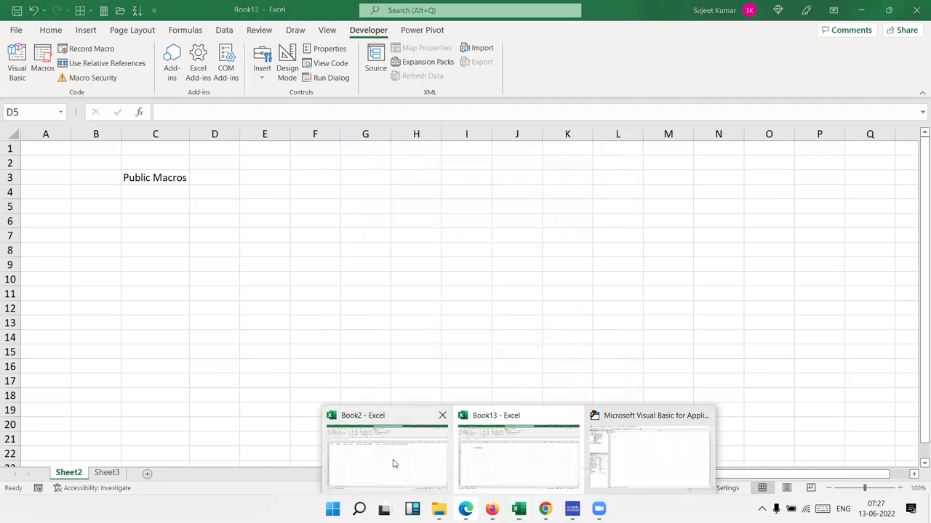
left_click(393, 464)
left_click(32, 75)
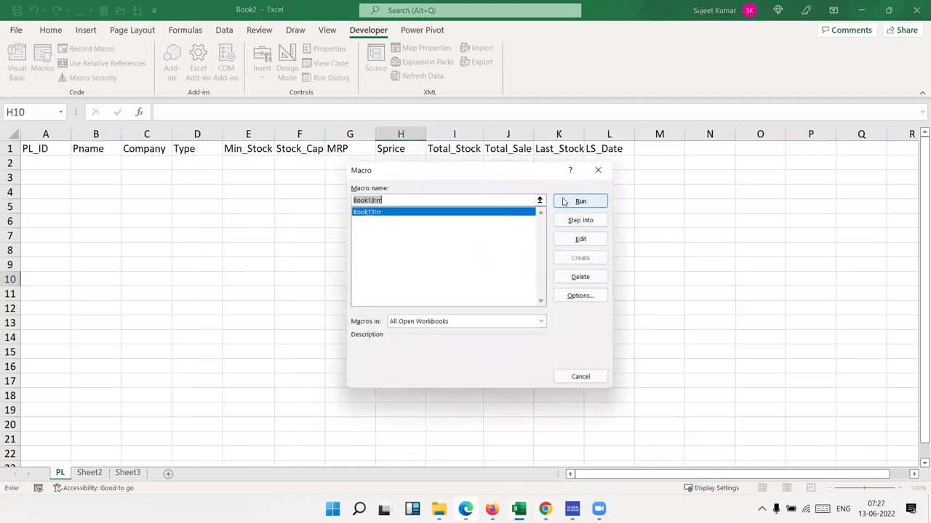
left_click(599, 171)
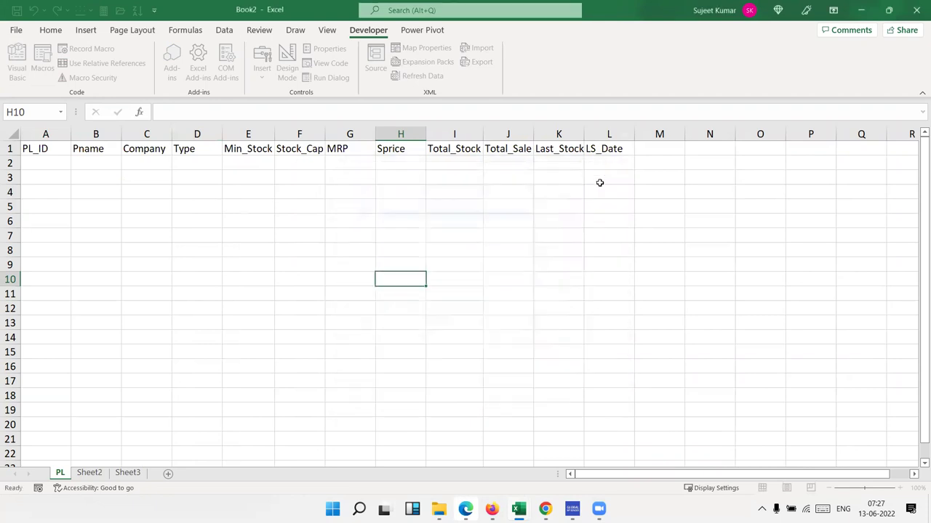
mouse_move(518, 509)
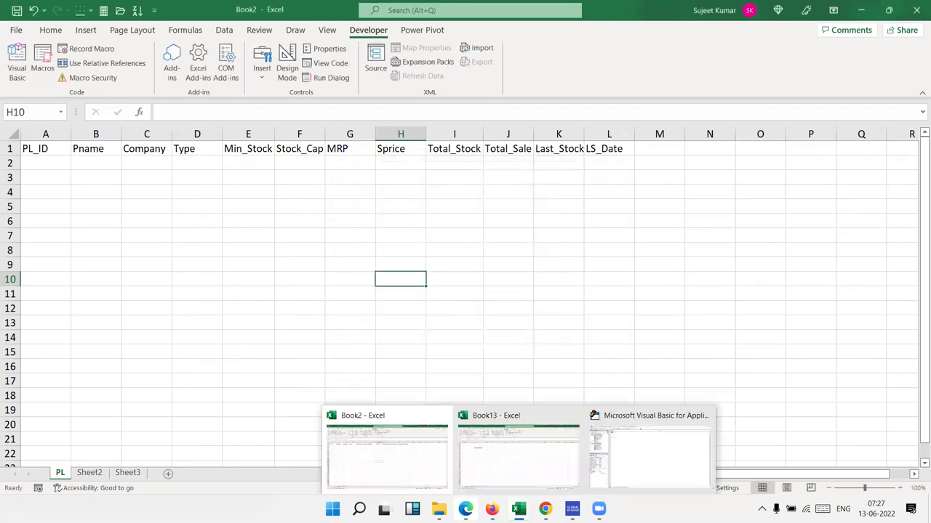
left_click(557, 476)
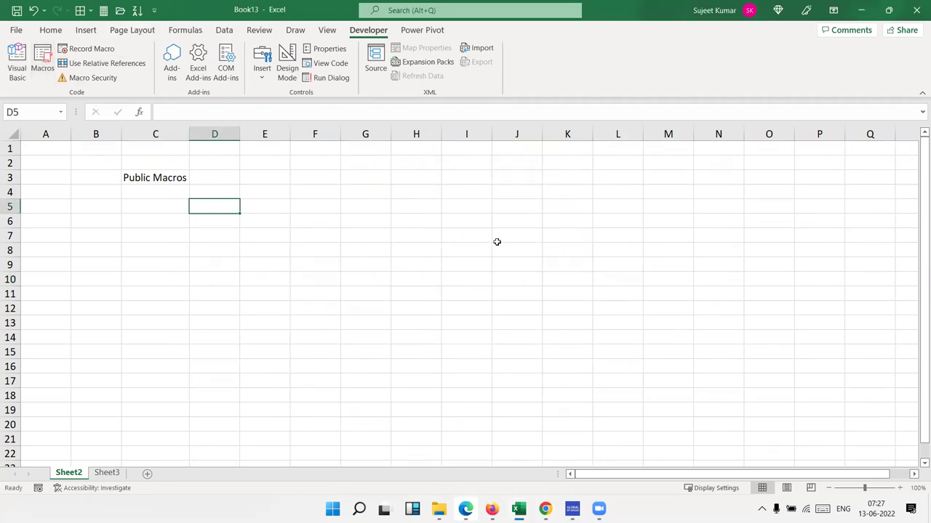
mouse_move(517, 507)
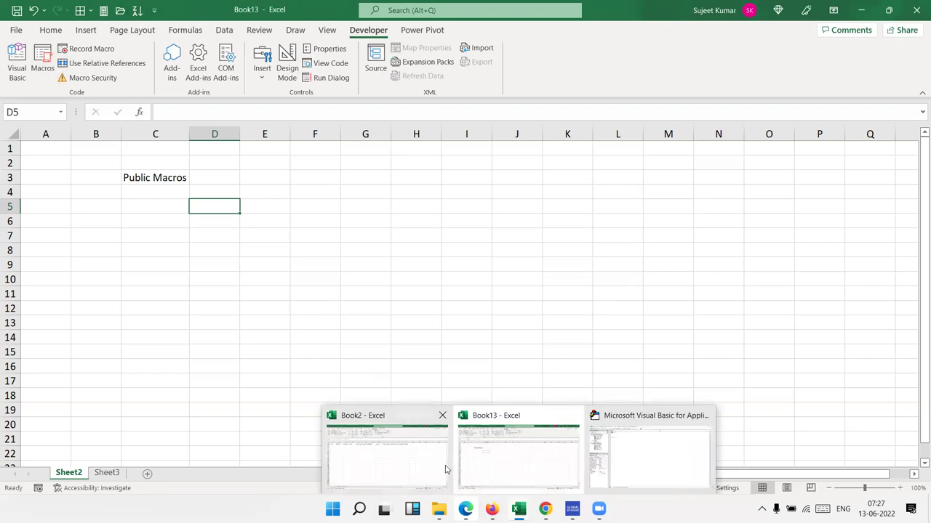
left_click(438, 465)
left_click(41, 68)
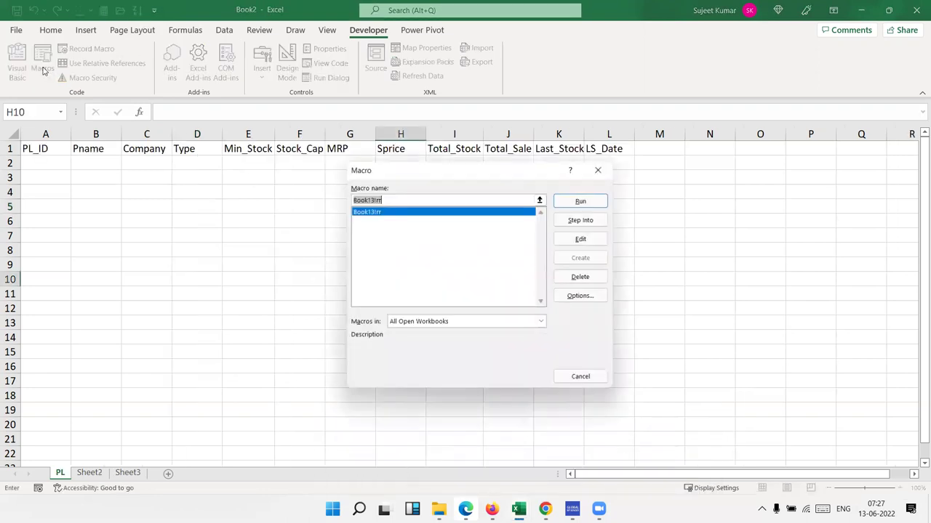
key("Escape")
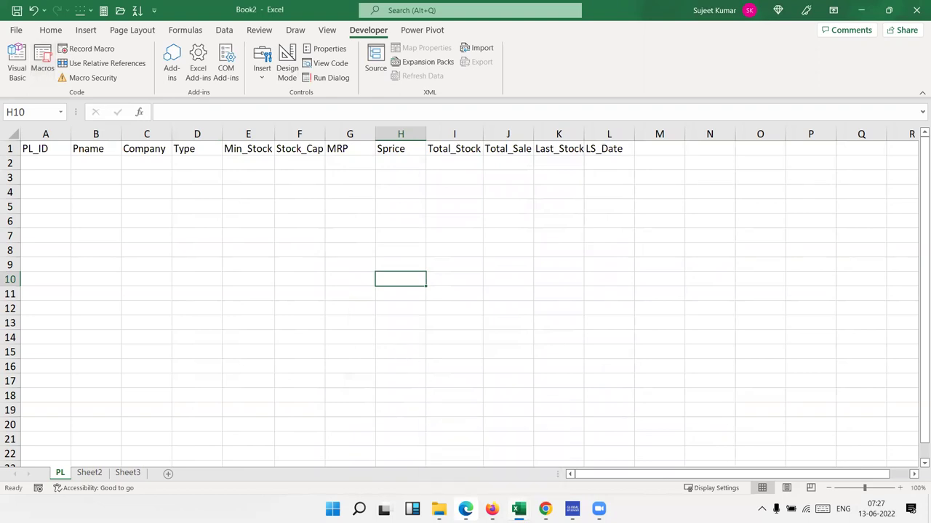
mouse_move(545, 509)
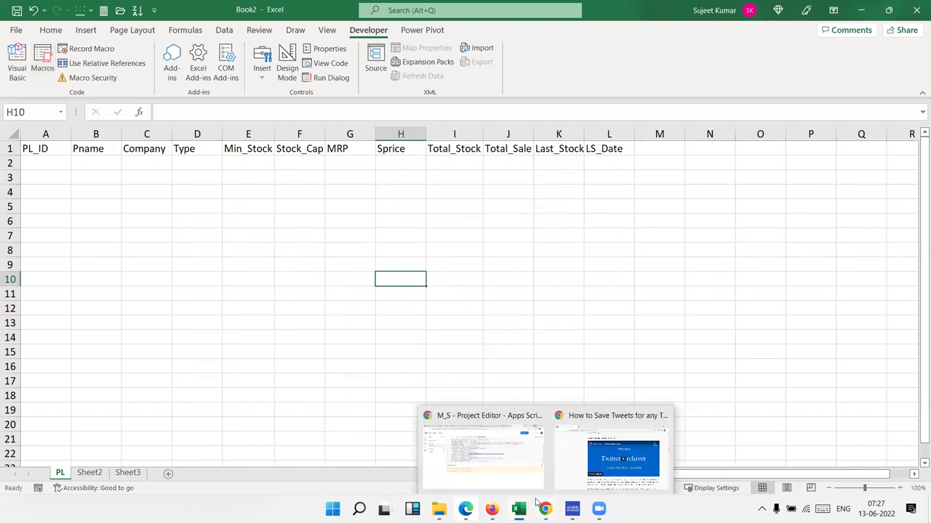
left_click(426, 362)
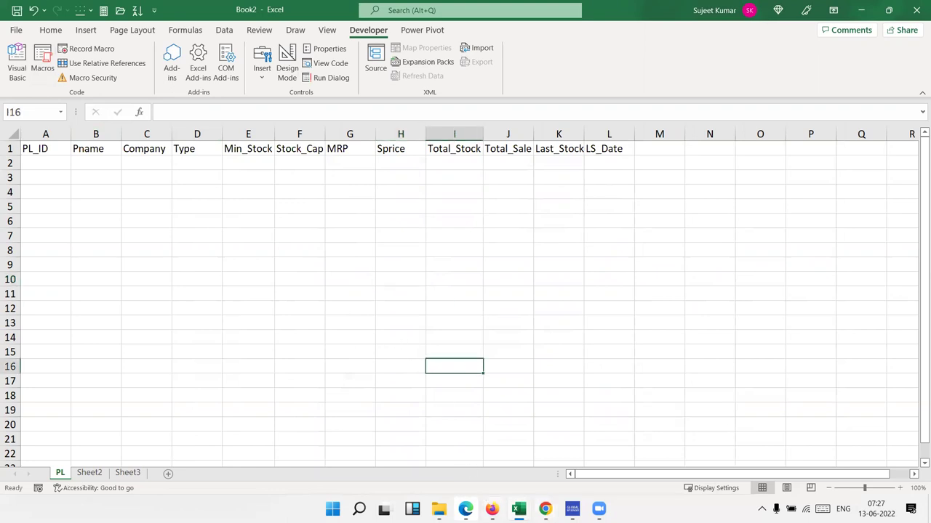
mouse_move(518, 509)
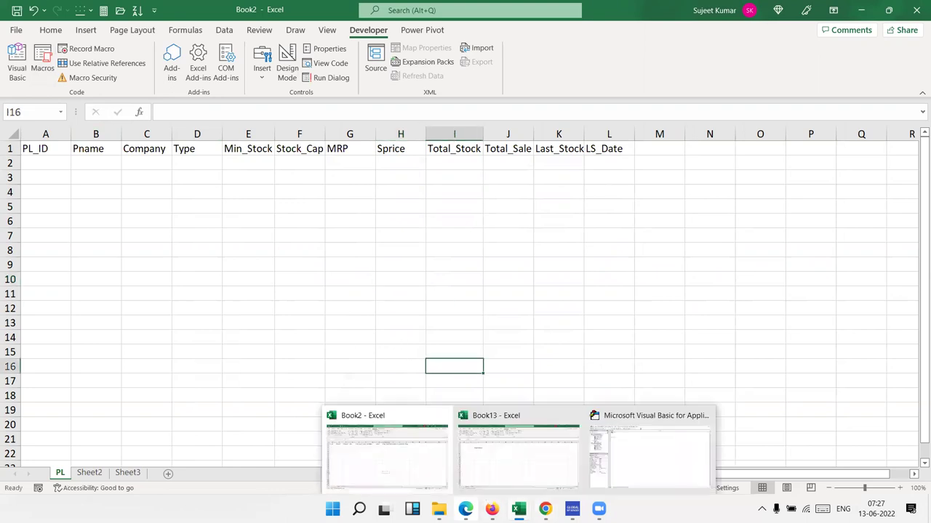
left_click(512, 444)
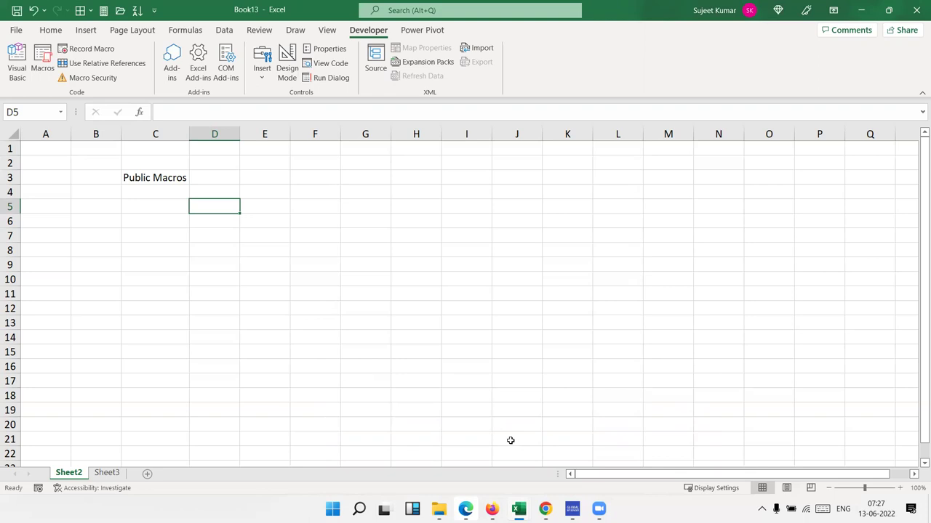
Step: Enter 'Personal Macros' in cell C7, fixing a typo along the way
key("Down")
key("Down")
key("Left")
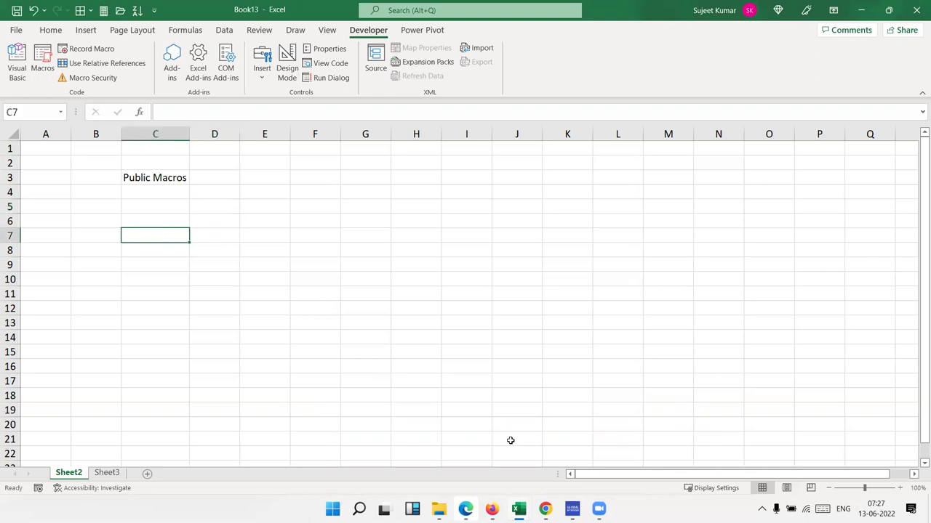
type("Per")
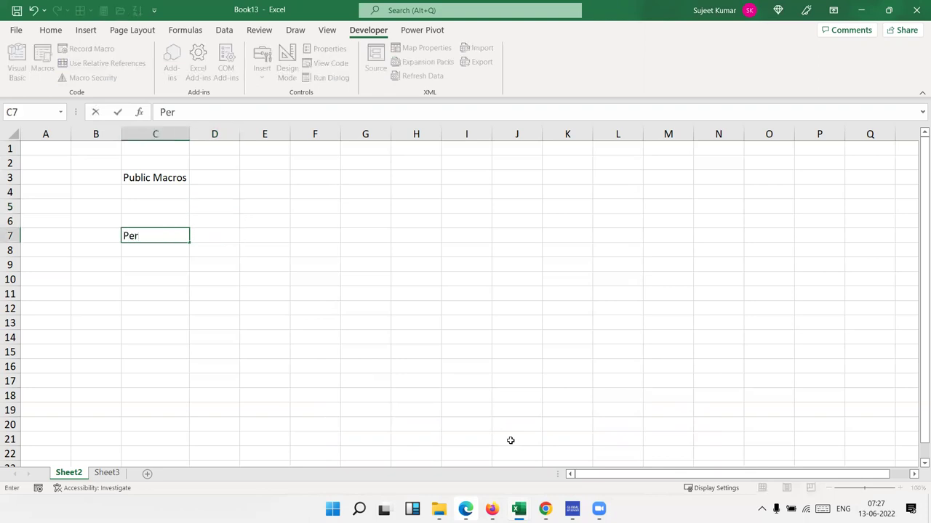
type("soan")
key("BackSpace")
key("BackSpace")
key("BackSpace")
key("BackSpace")
type("sonal MAcros")
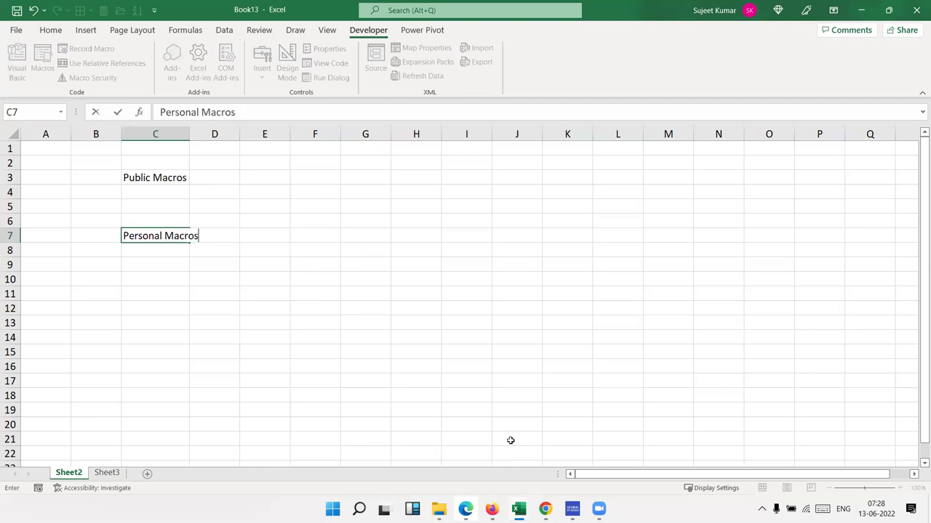
key("Return")
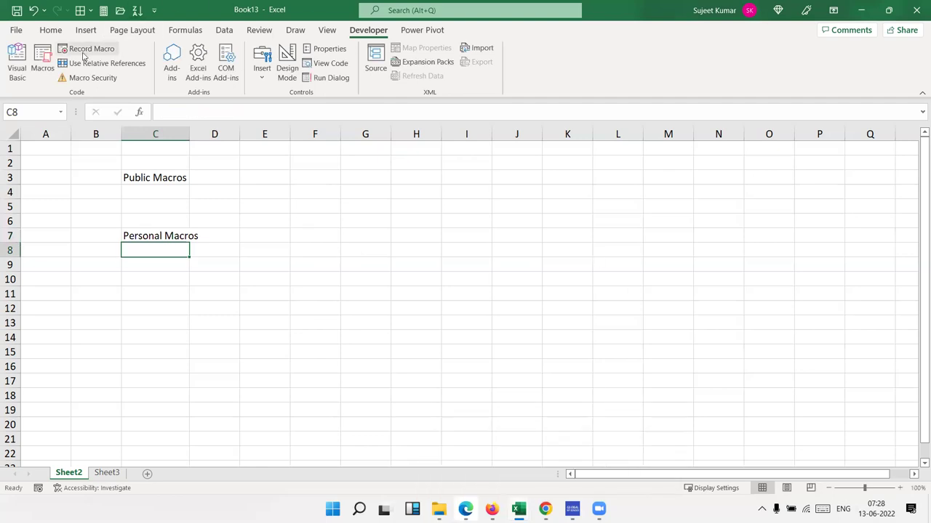
left_click(88, 49)
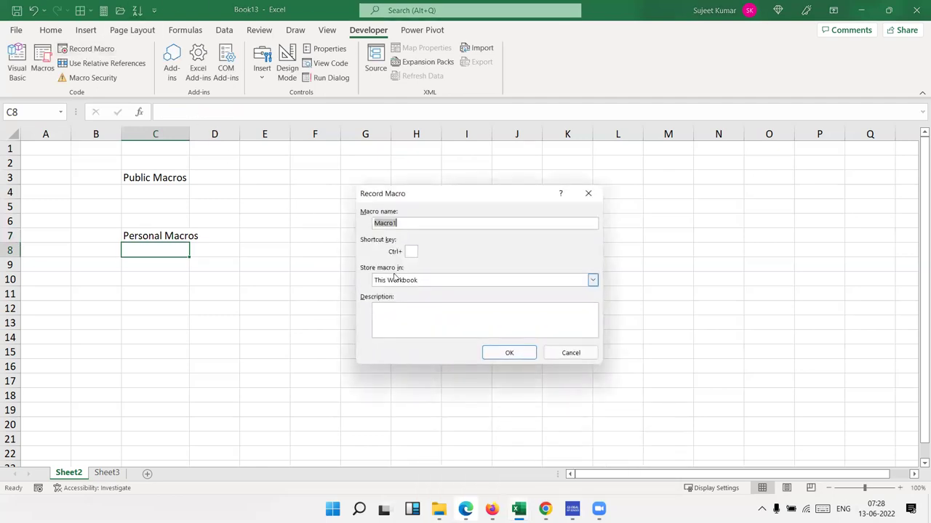
left_click(394, 279)
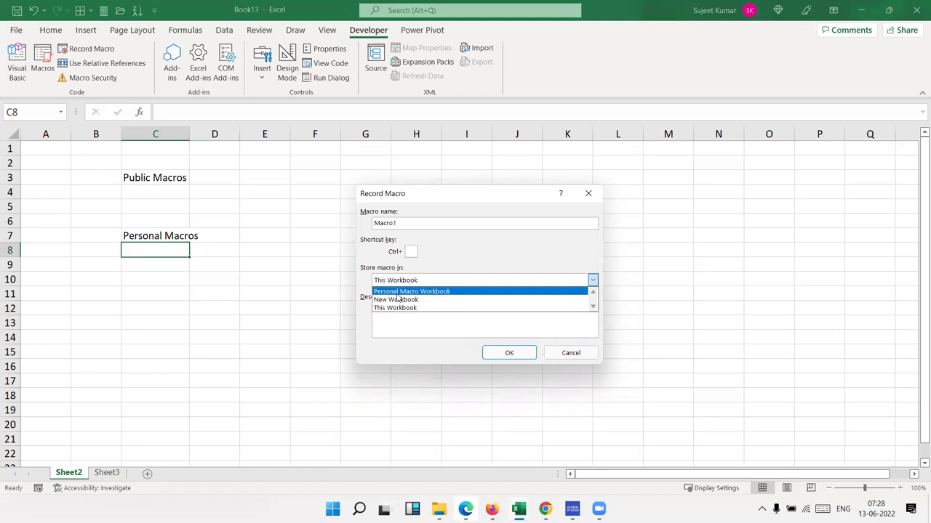
key("Escape")
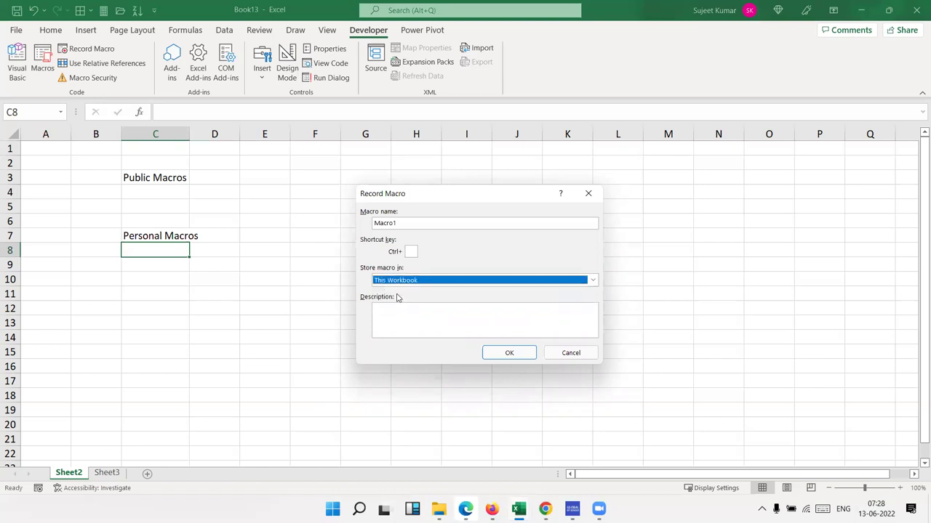
key("Escape")
key("Up")
key("Up")
key("Right")
key("Right")
Step: Enter 'Addins' in cell E7 beside Personal Macros
key("Down")
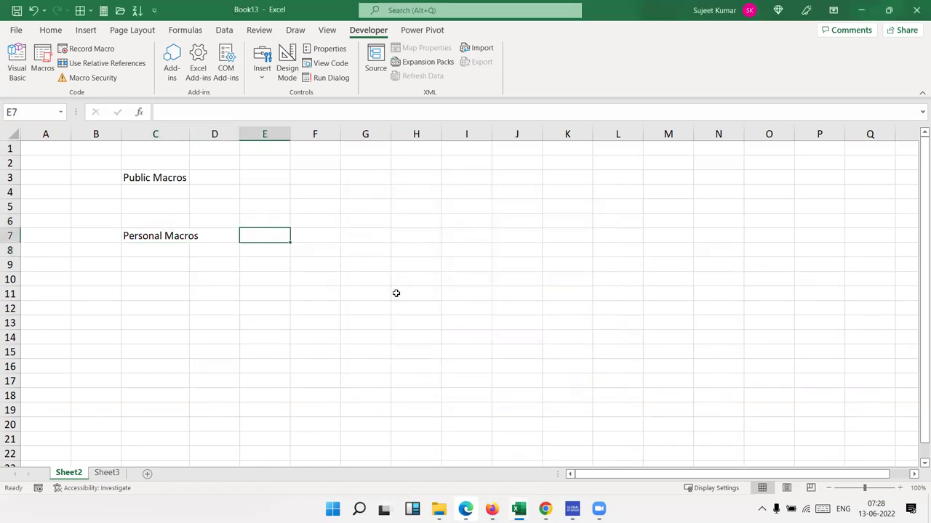
type("Addins")
key("Return")
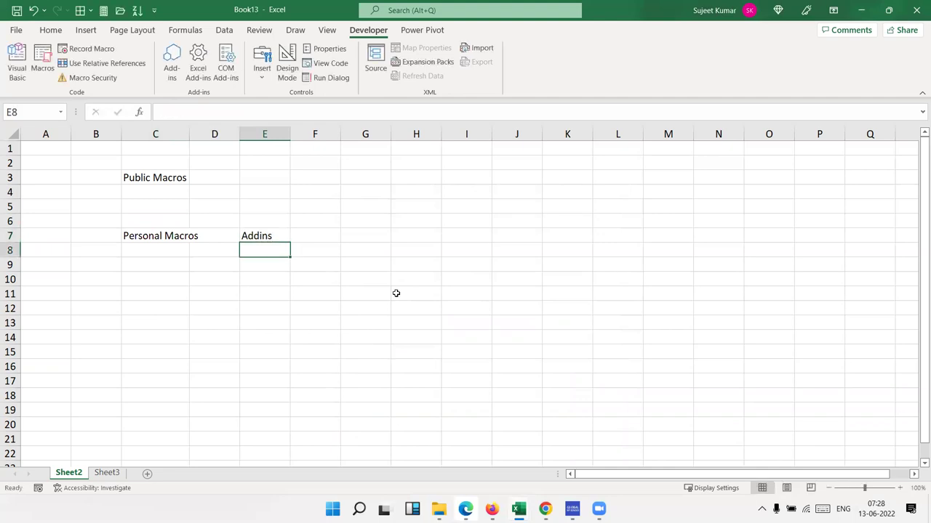
Step: Enter 'Event Macros' in cell C9 below Personal Macros
key("Left")
key("Left")
key("Up")
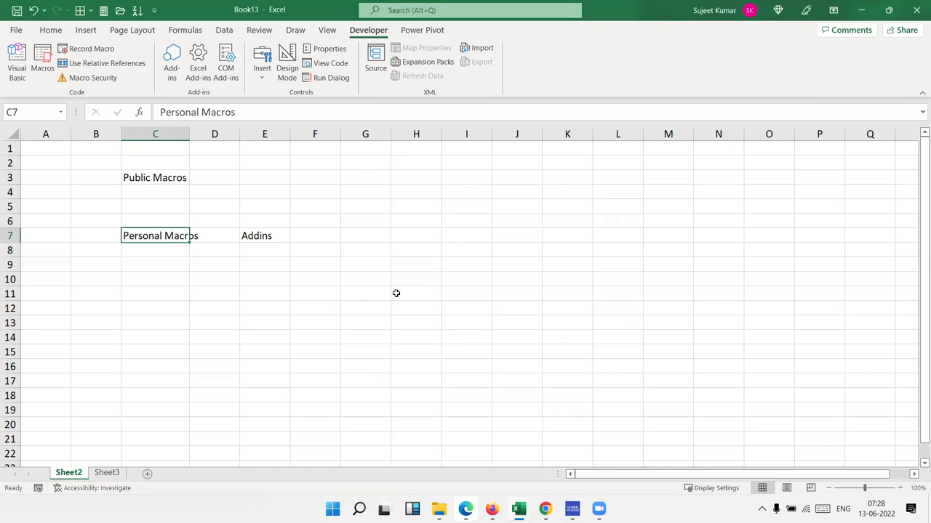
key("Right")
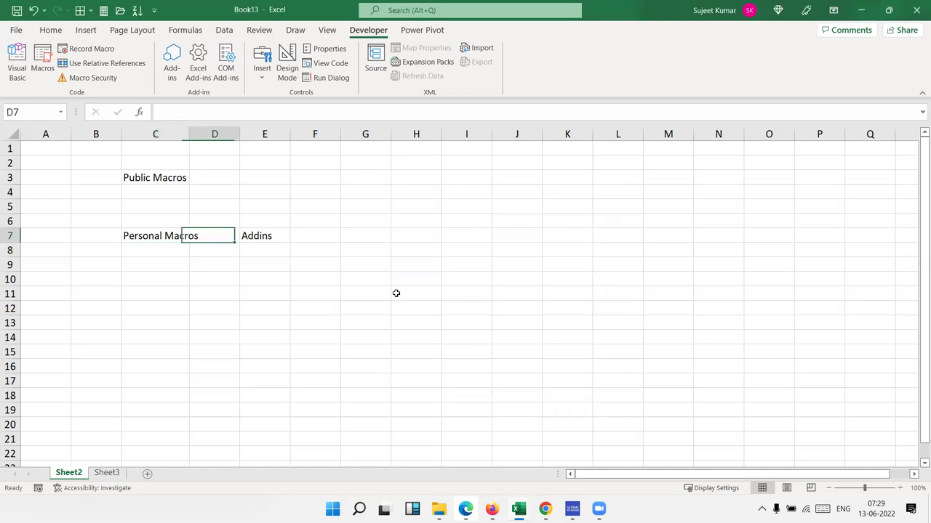
key("Right")
key("Down")
key("Down")
key("Left")
key("Left")
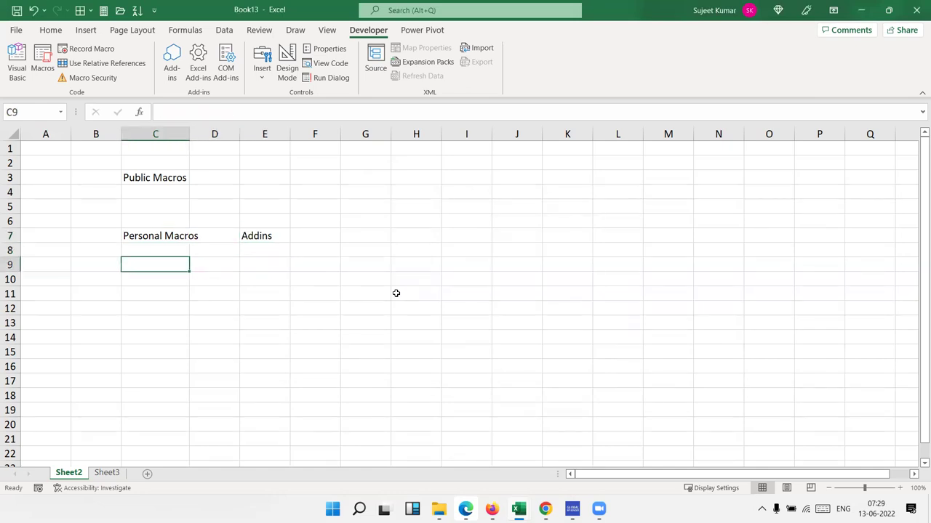
type("Eve")
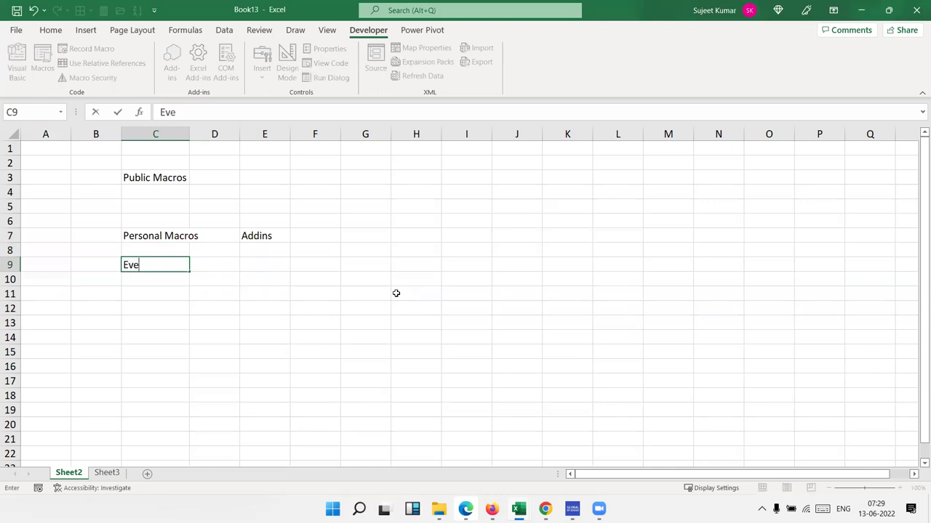
type("nt Macros")
key("Return")
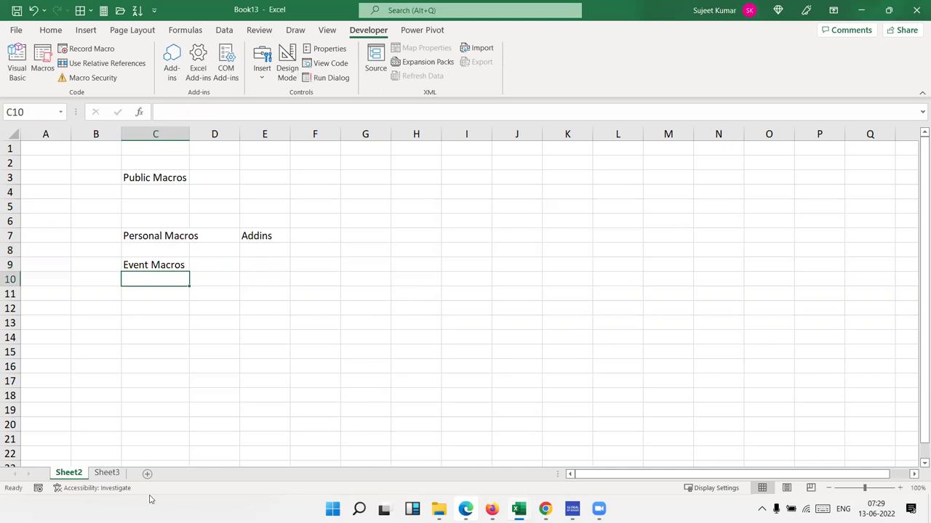
Step: Switch to the empty Sheet3 and open its code window through the tab's View Code
left_click(115, 476)
left_click(415, 202)
left_click(342, 278)
left_click(146, 206)
left_click(295, 150)
left_click(297, 251)
left_click(231, 309)
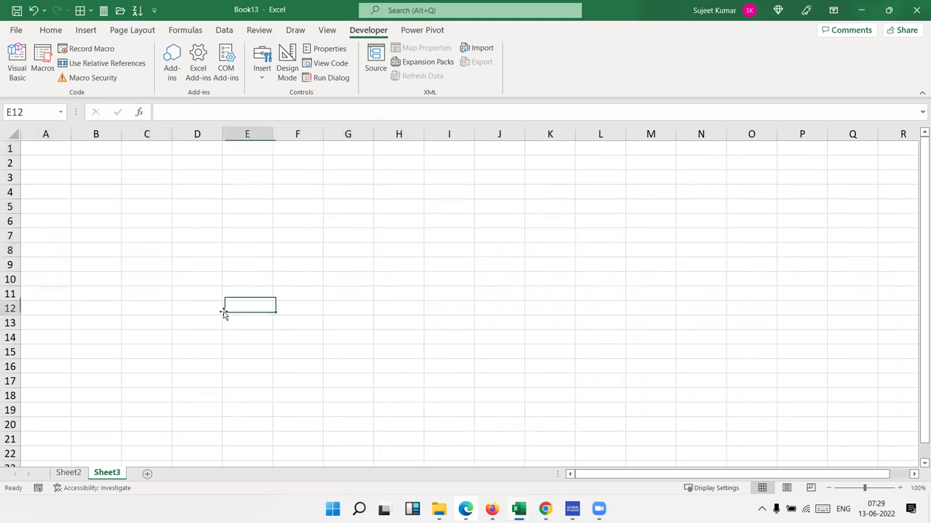
left_click(173, 349)
left_click(161, 249)
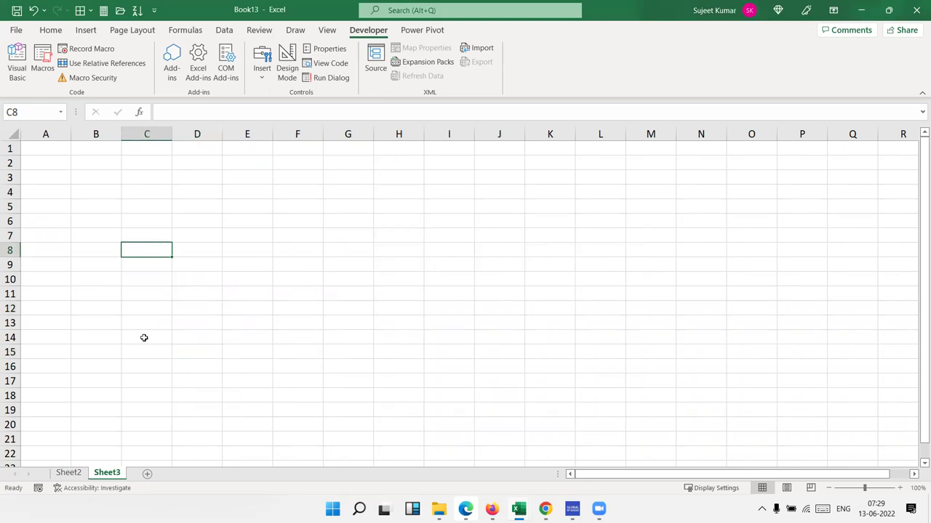
right_click(112, 475)
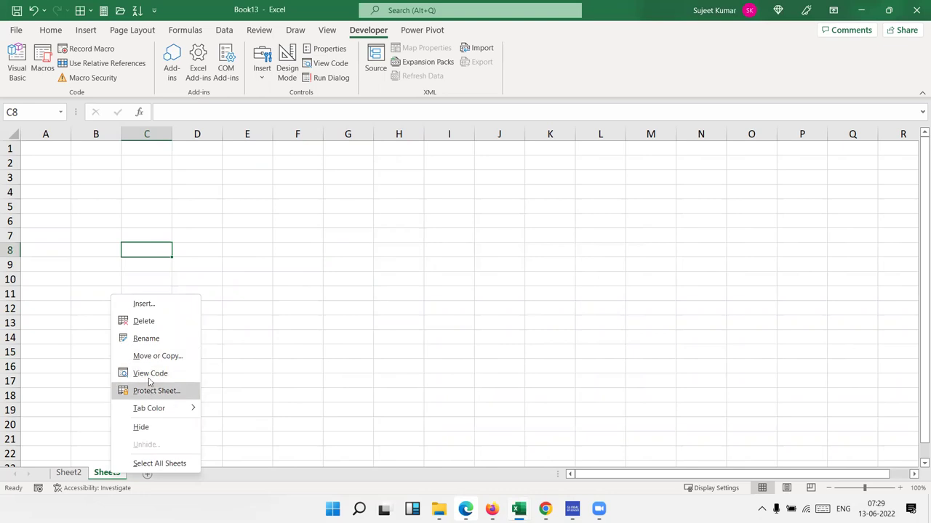
left_click(149, 374)
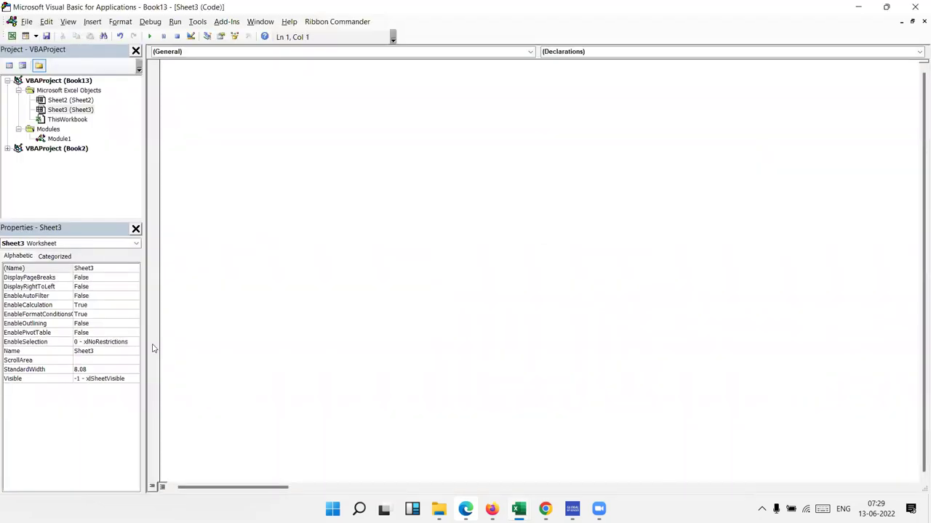
Step: Insert a Worksheet_SelectionChange procedure for Sheet3 with a blank body line
left_click(208, 52)
left_click(204, 70)
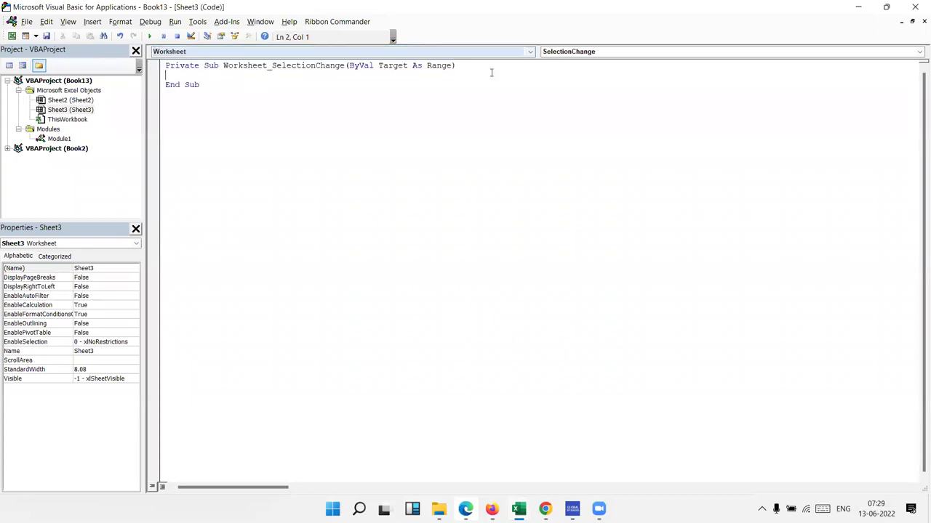
left_click(565, 52)
left_click(566, 54)
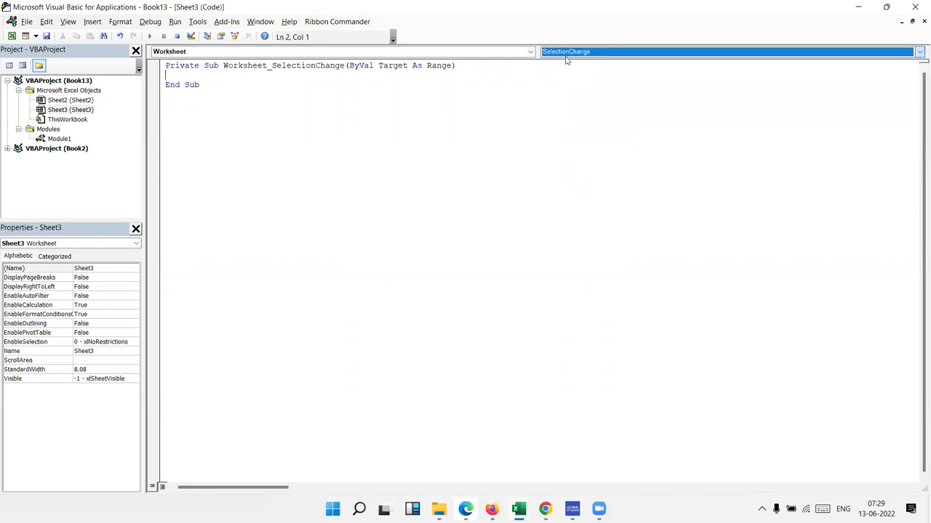
key("Return")
key("Return")
key("Up")
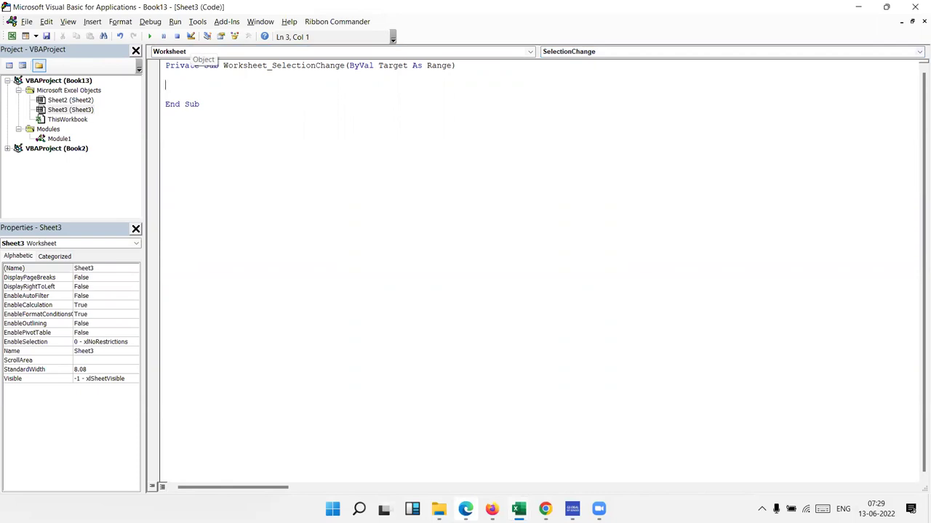
Step: Write ActiveCell.Interior.Color = vbRed inside the SelectionChange procedure
type("ra")
key("BackSpace")
key("BackSpace")
type("activecell.in")
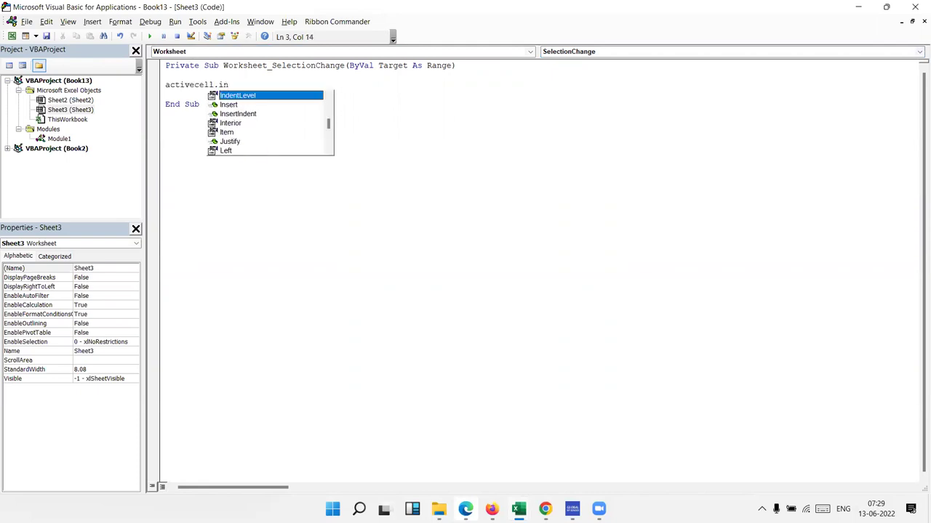
key("Down")
key("Down")
key("Down")
key("Tab")
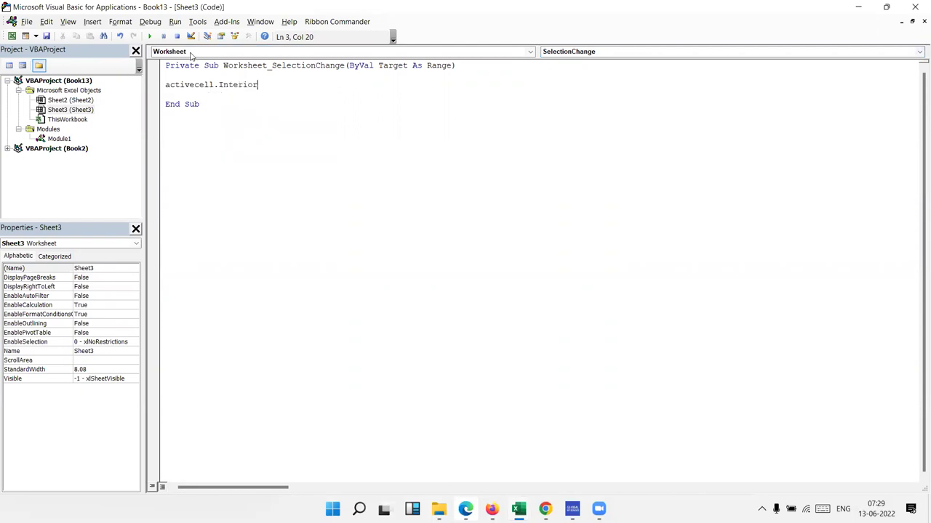
type(".co")
key("Tab")
type("=vbred")
key("Down")
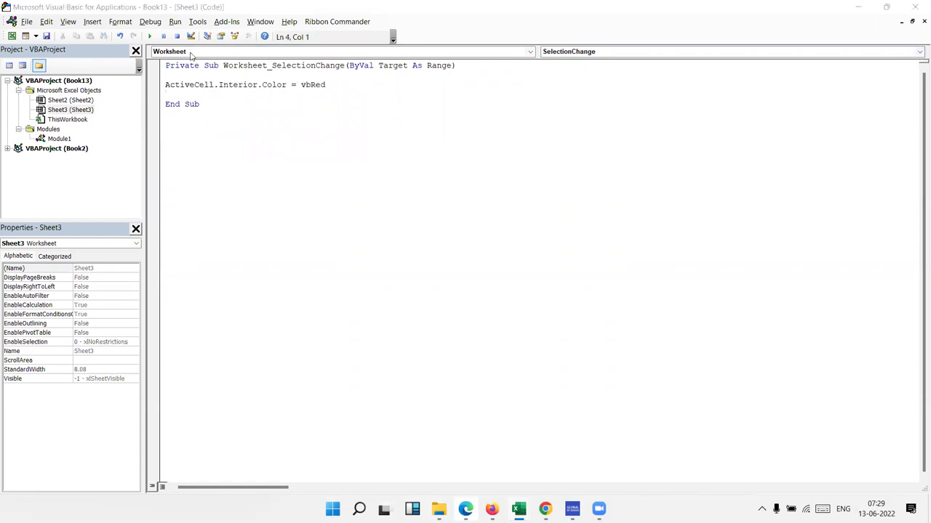
key("alt+F11")
Step: Select cells C8, D4, G4, H10 and H11 on Sheet3 to turn them red
left_click(276, 264)
left_click(125, 253)
left_click(197, 192)
left_click(360, 191)
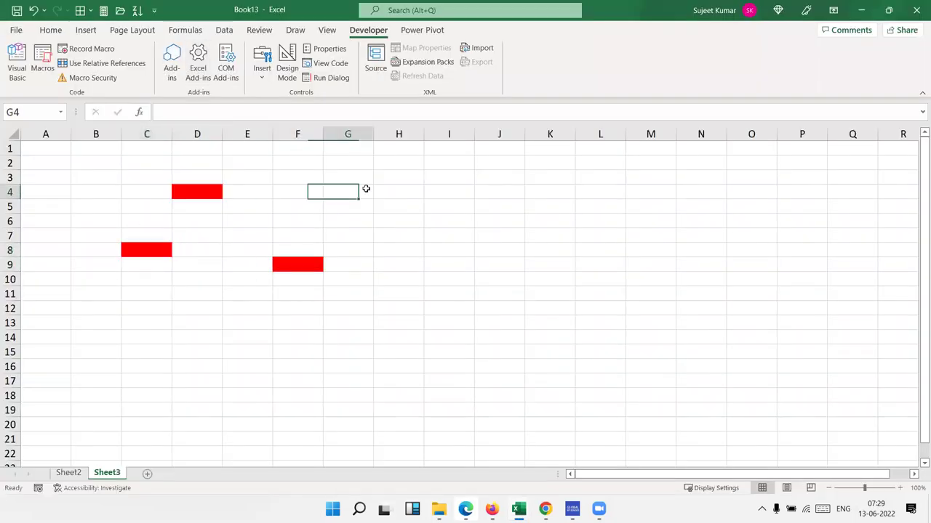
left_click(397, 280)
left_click(387, 295)
Step: Highlight the red-fill code line in the VBA editor, then return to Sheet3
key("alt+F11")
left_click_drag(326, 84, 221, 85)
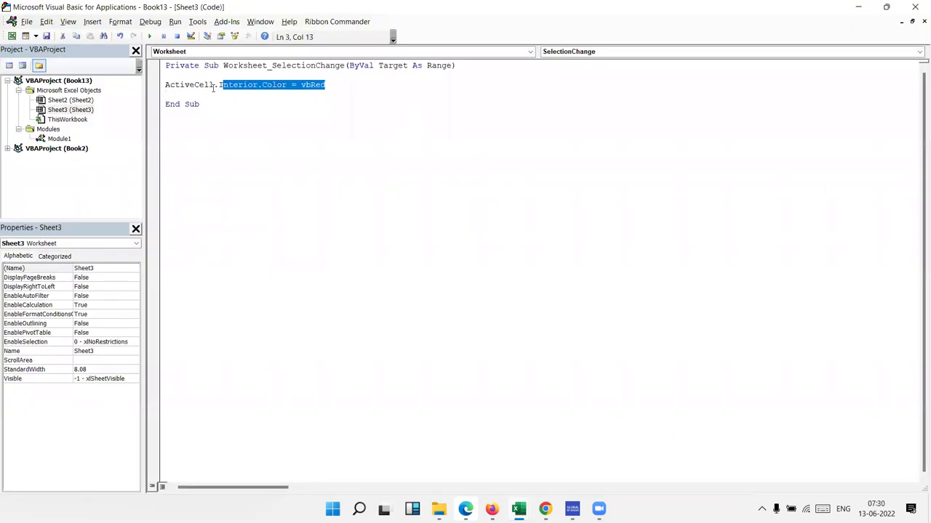
left_click_drag(326, 84, 155, 84)
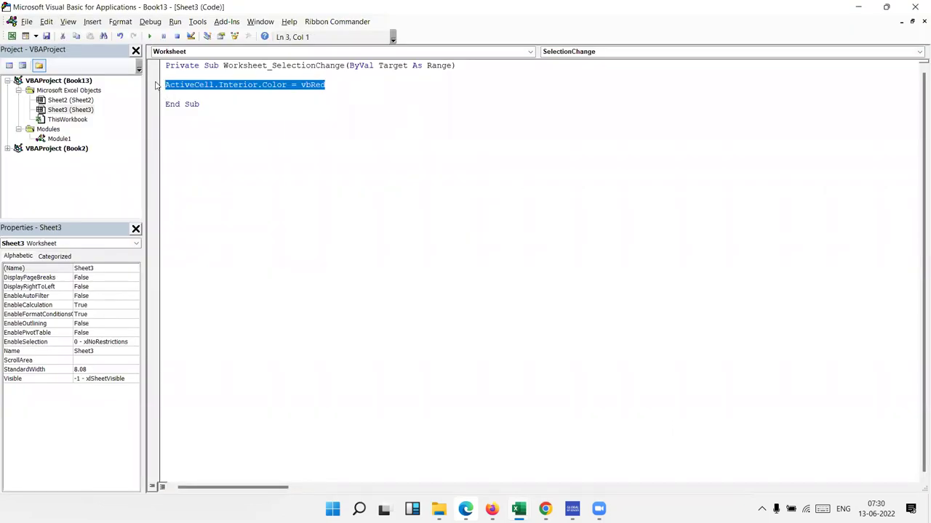
key("alt+F11")
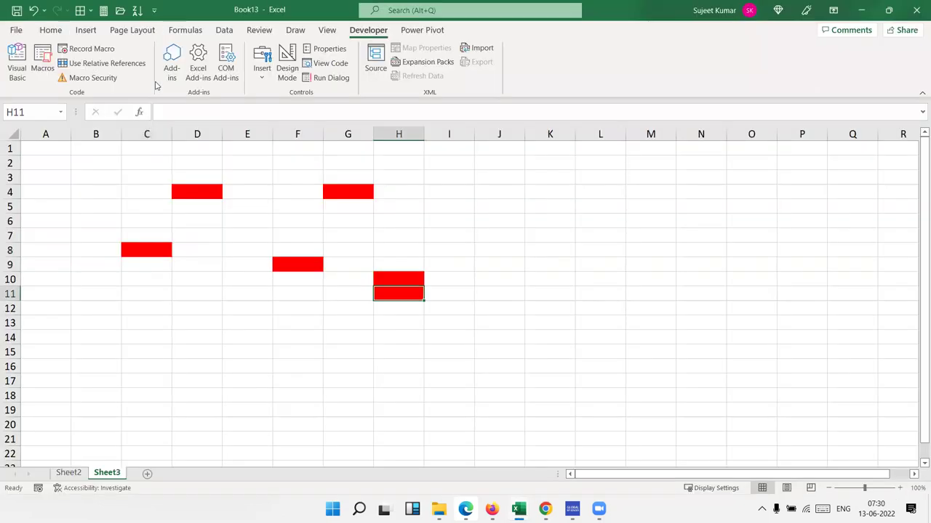
Step: Turn cells J3, K9, E15, B4, C15, J16, L10 and M5 red, then go to Sheet2
left_click(505, 175)
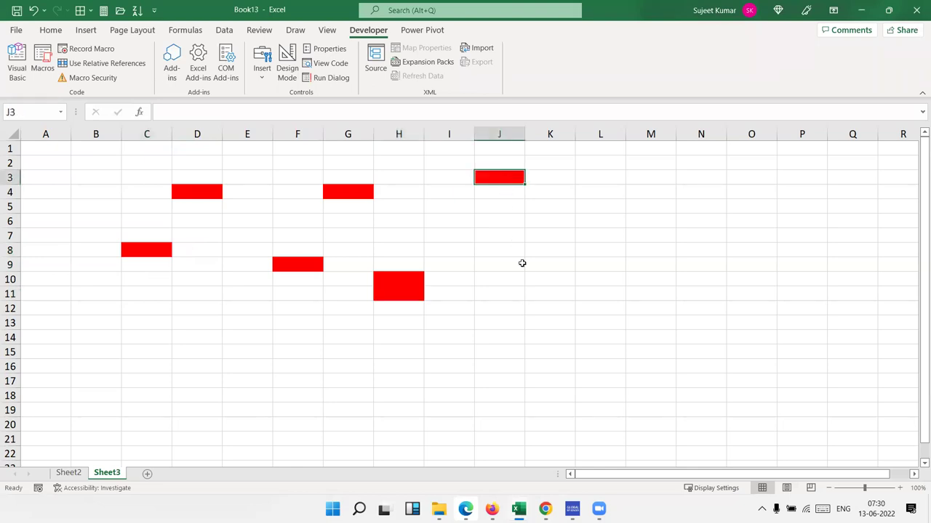
left_click(523, 265)
left_click(255, 352)
left_click(108, 192)
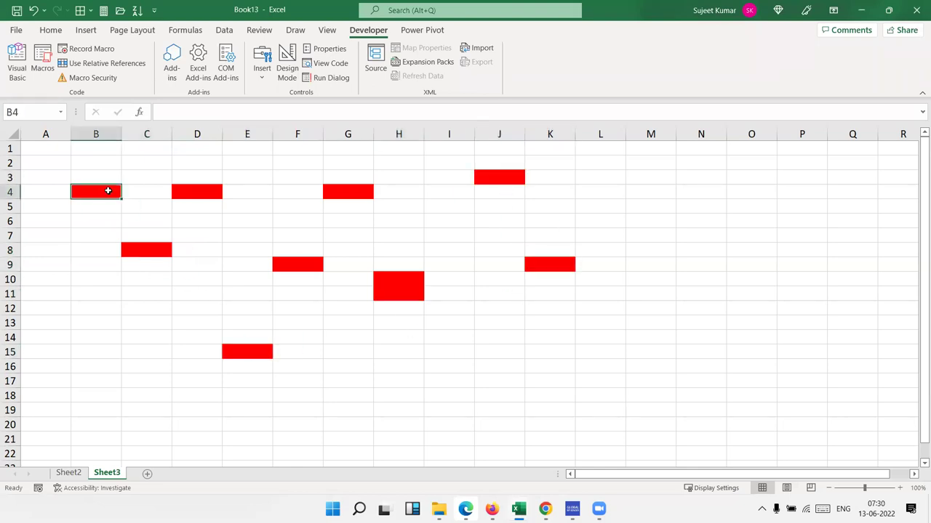
left_click(145, 347)
left_click(485, 370)
left_click(594, 277)
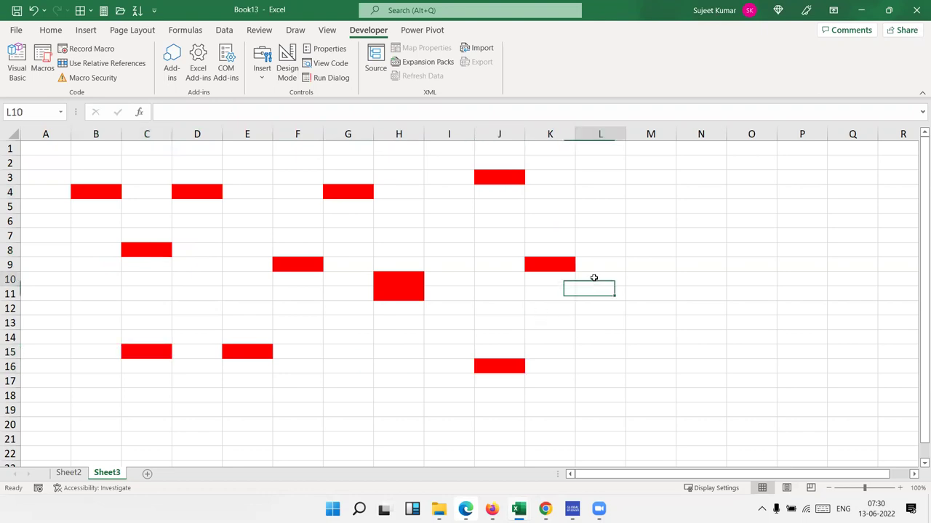
left_click(636, 209)
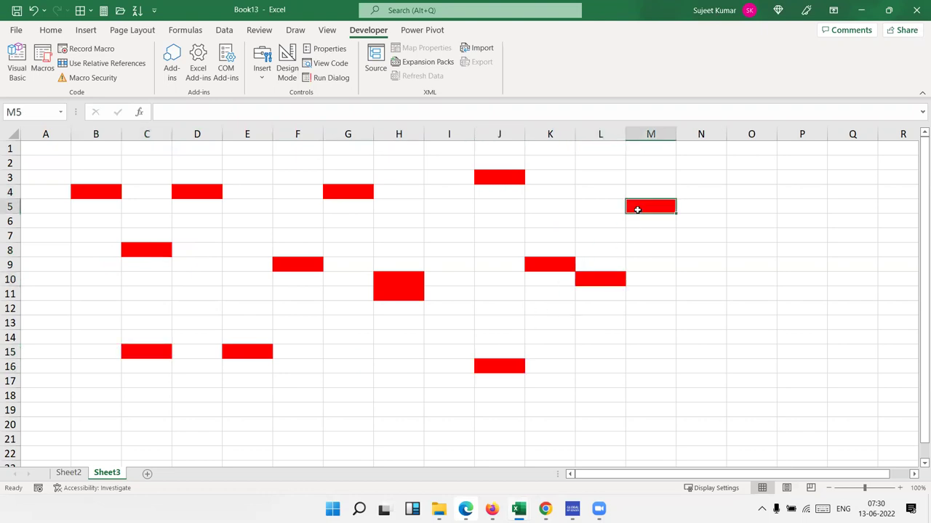
left_click(70, 473)
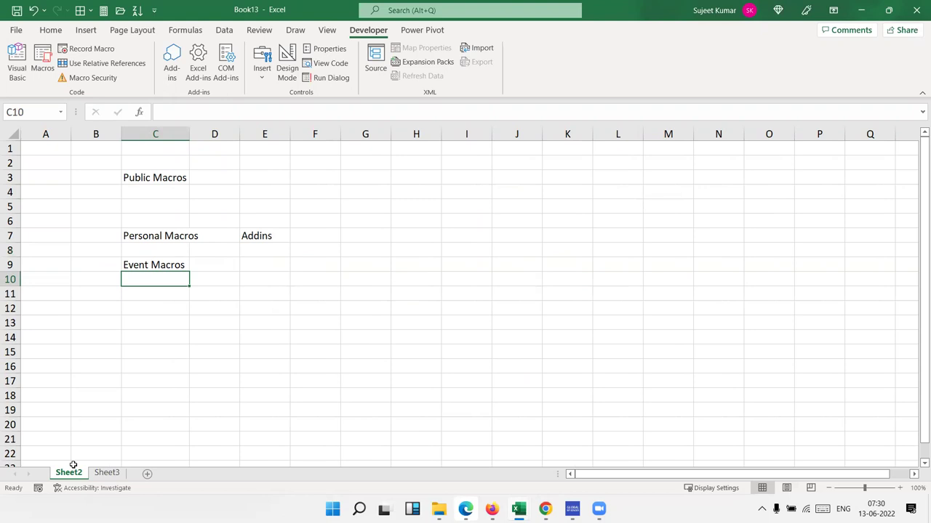
key("Up")
key("Down")
key("Up")
key("Up")
key("Up")
key("Up")
key("Up")
key("Up")
key("Up")
key("Down")
key("Down")
key("Down")
key("Down")
key("Down")
key("Down")
key("Up")
key("Up")
key("Up")
key("Up")
key("Up")
key("Up")
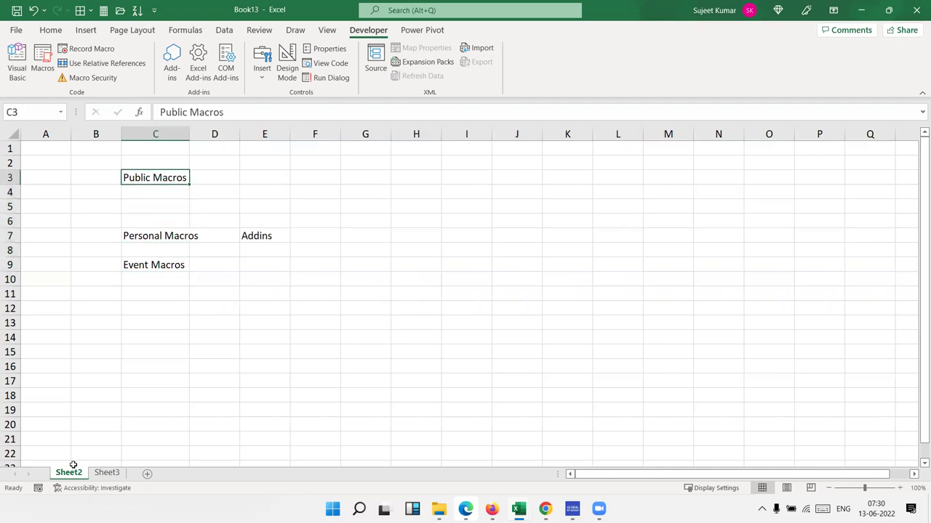
key("Down")
key("Down")
key("Down")
key("Down")
key("Down")
key("Up")
key("Up")
key("Up")
key("Up")
key("Up")
key("Up")
key("shift+Down")
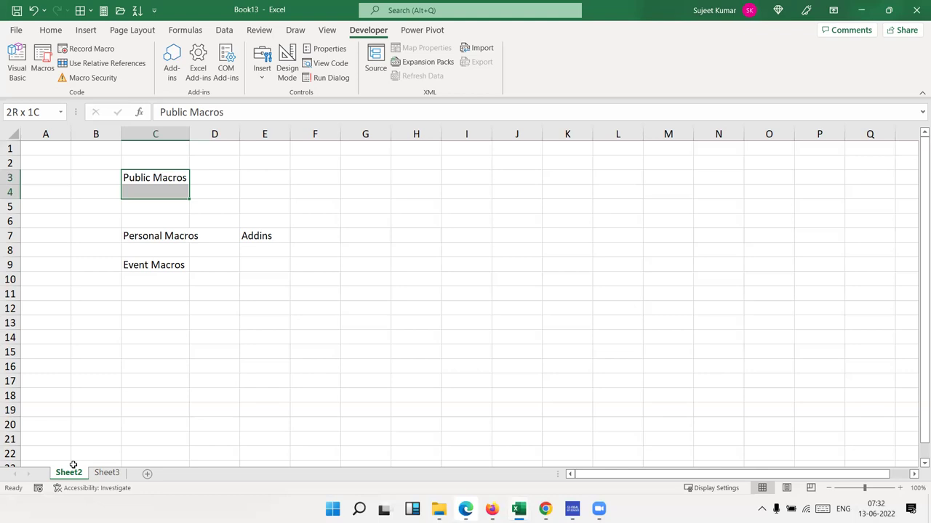
Step: Select Public Macros (C3), the Personal Macros–Addins range (C7:E7) and Event Macros (C9) in turn
left_click(161, 178)
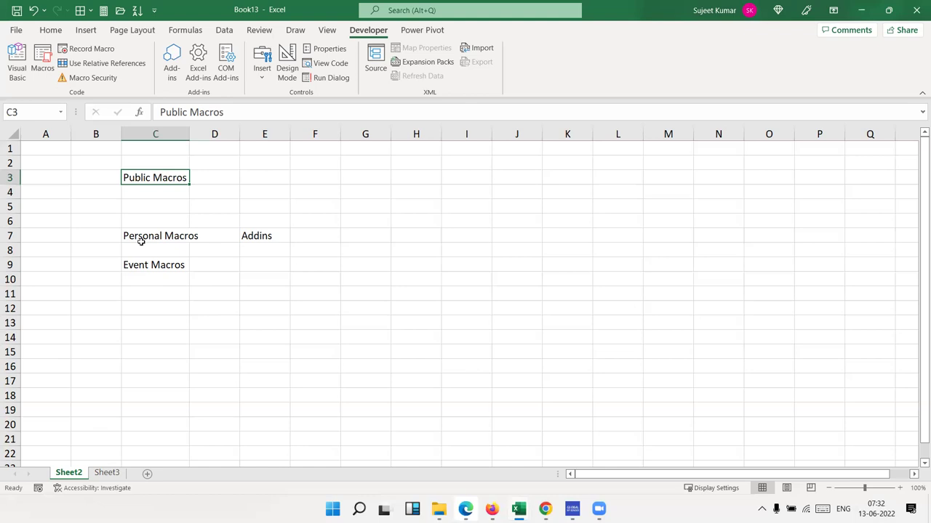
left_click(155, 243)
left_click_drag(155, 243, 253, 237)
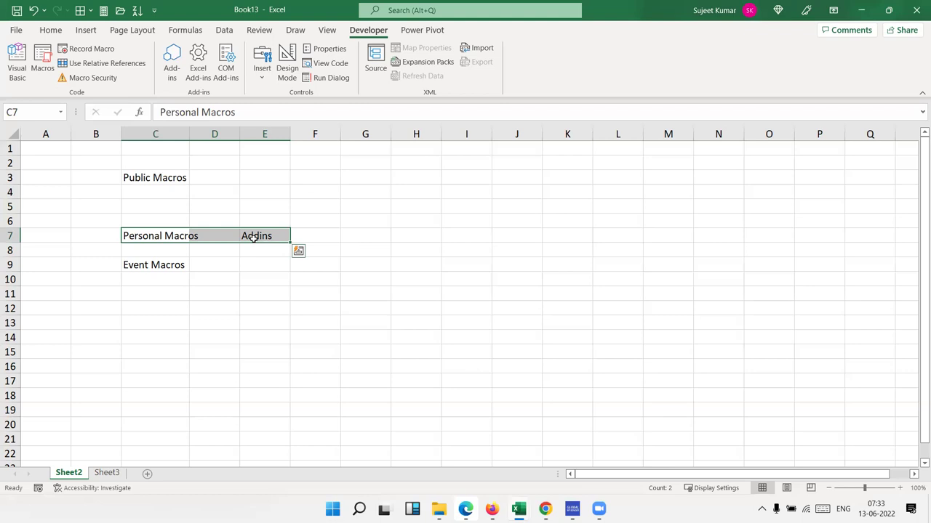
left_click(184, 179)
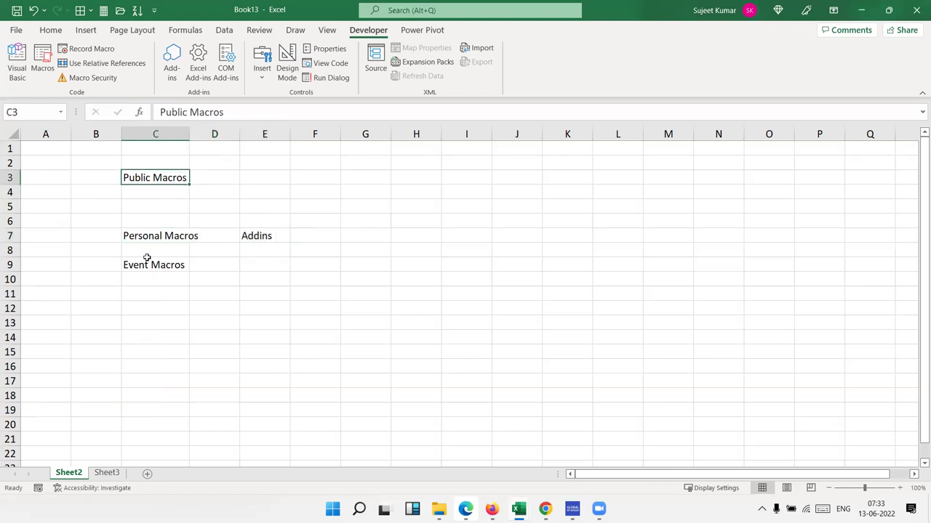
left_click(145, 265, "ctrl")
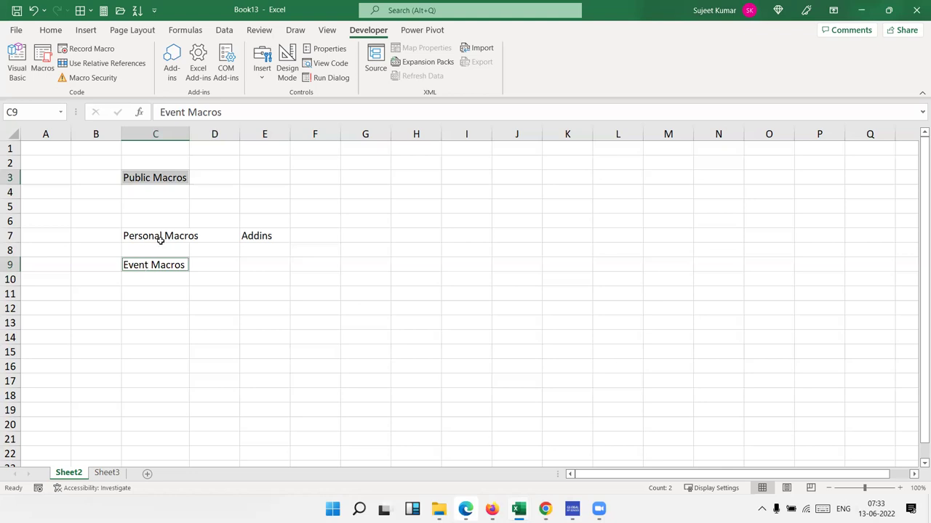
left_click_drag(160, 239, 272, 234)
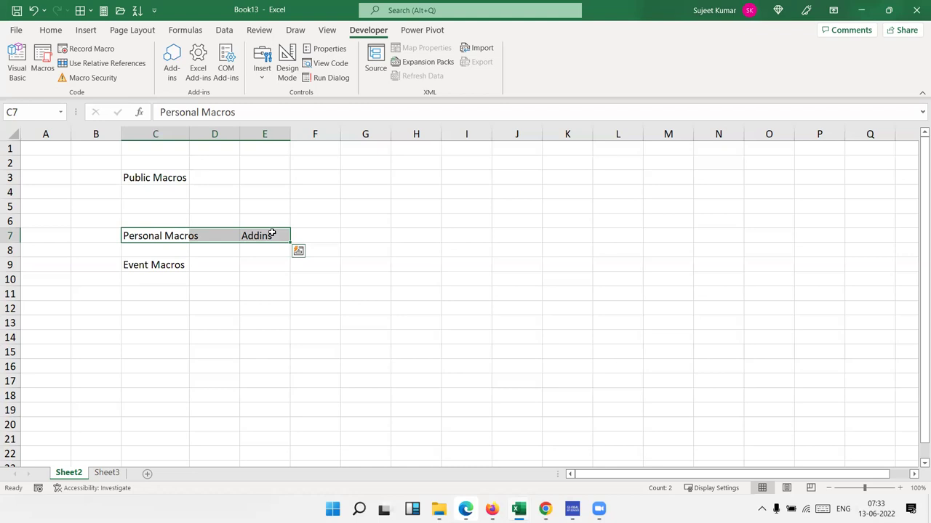
left_click(179, 267)
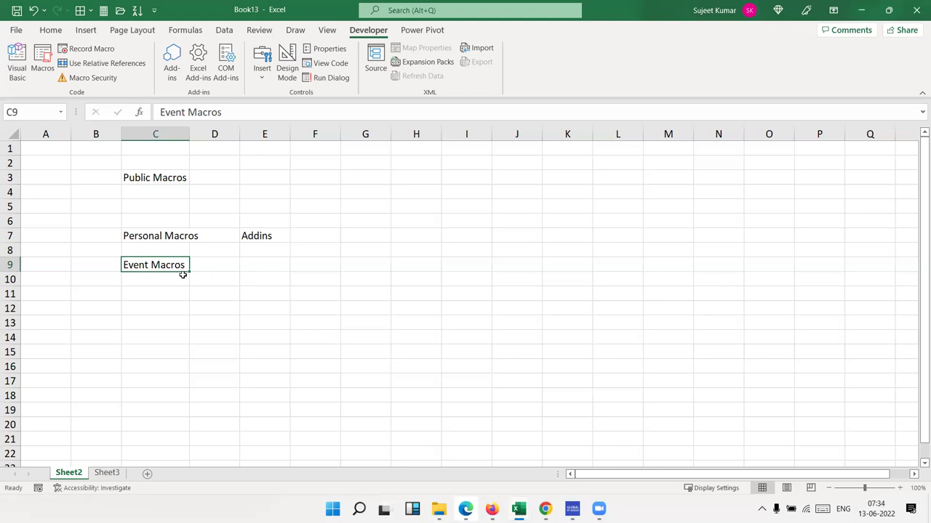
key("super")
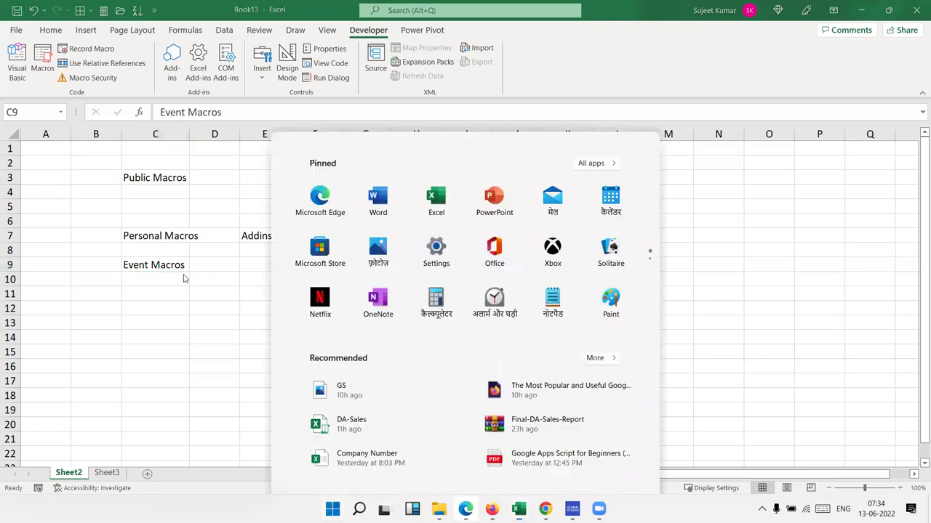
type("win")
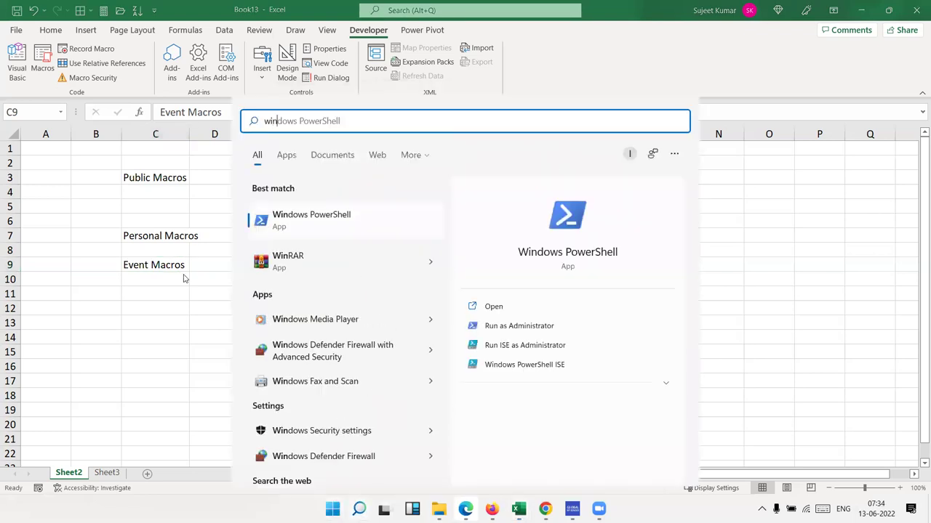
key("BackSpace")
key("BackSpace")
key("BackSpace")
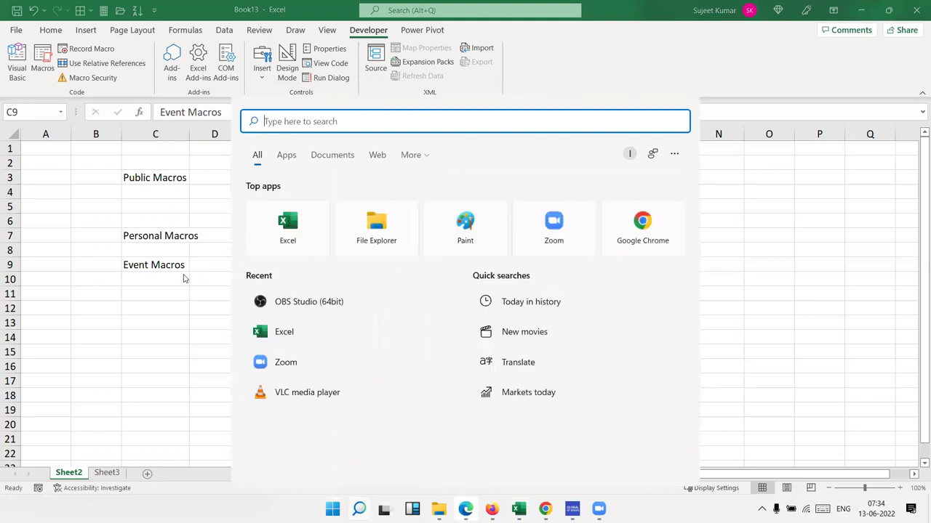
type("sc")
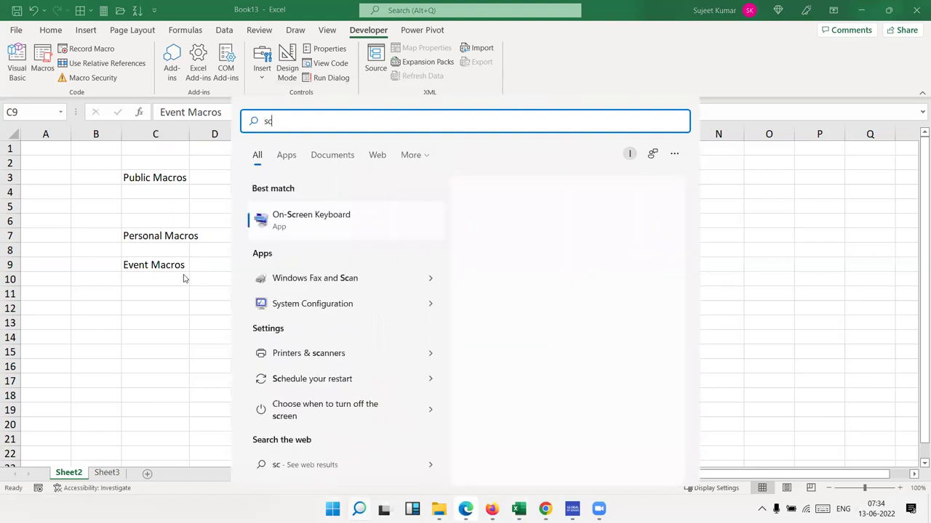
type("h")
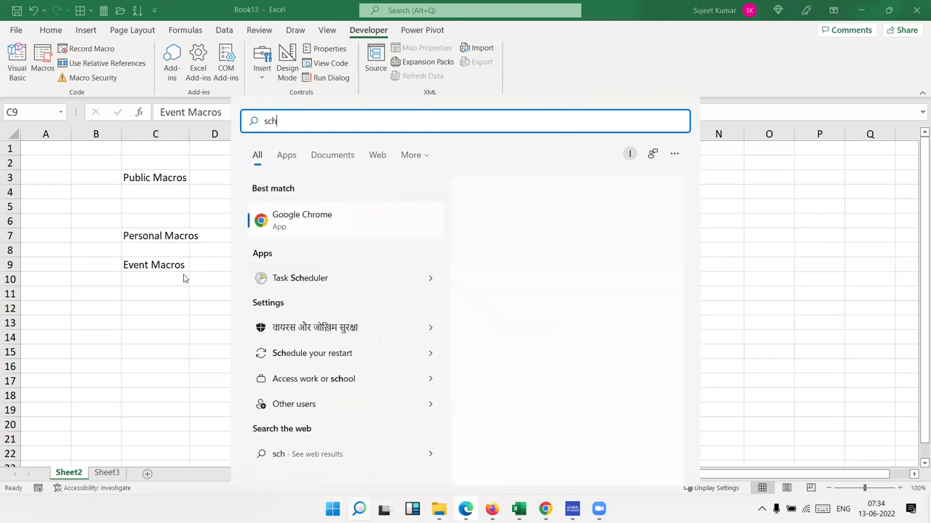
left_click(311, 265)
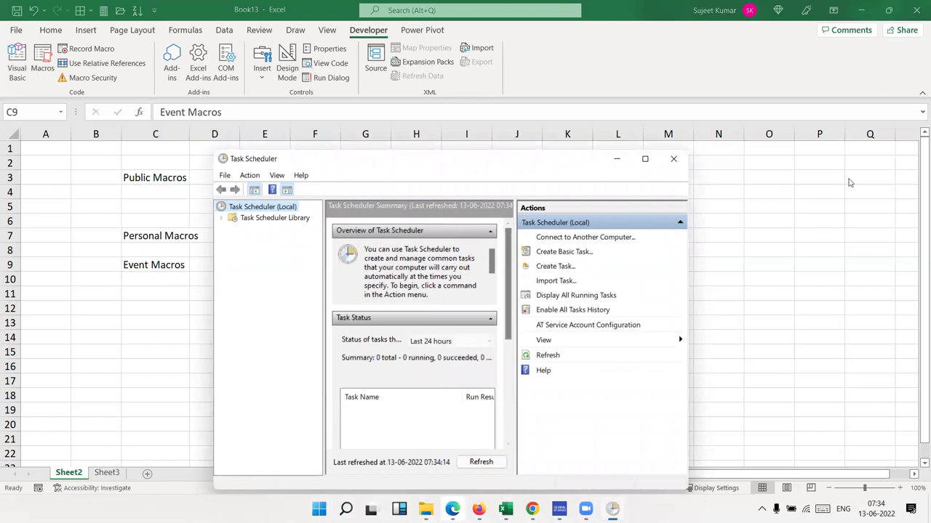
left_click(675, 157)
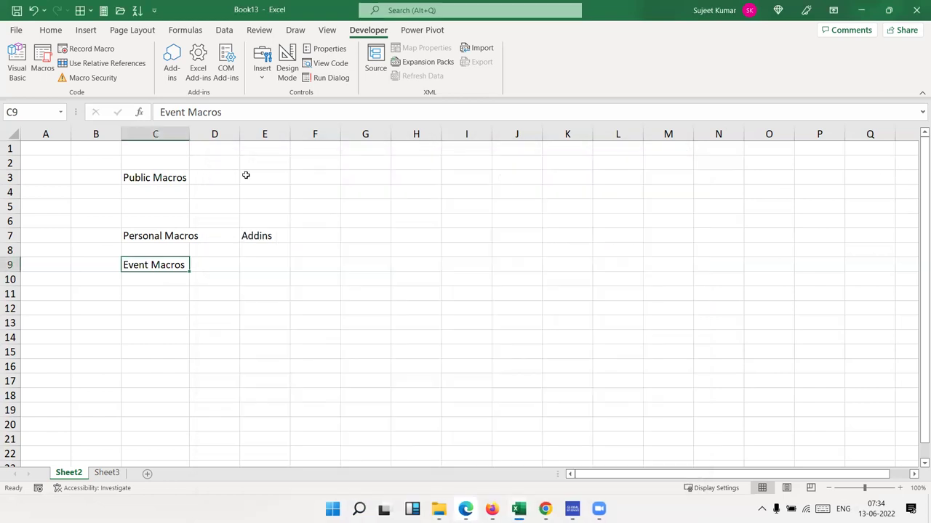
Step: Open the VBA editor and the ThisWorkbook code window
left_click(387, 210)
left_click(10, 59)
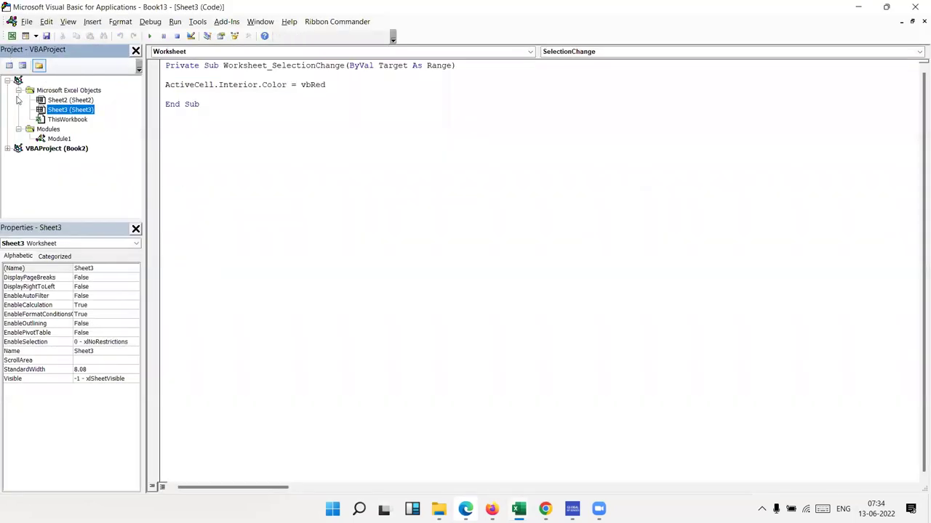
double_click(67, 120)
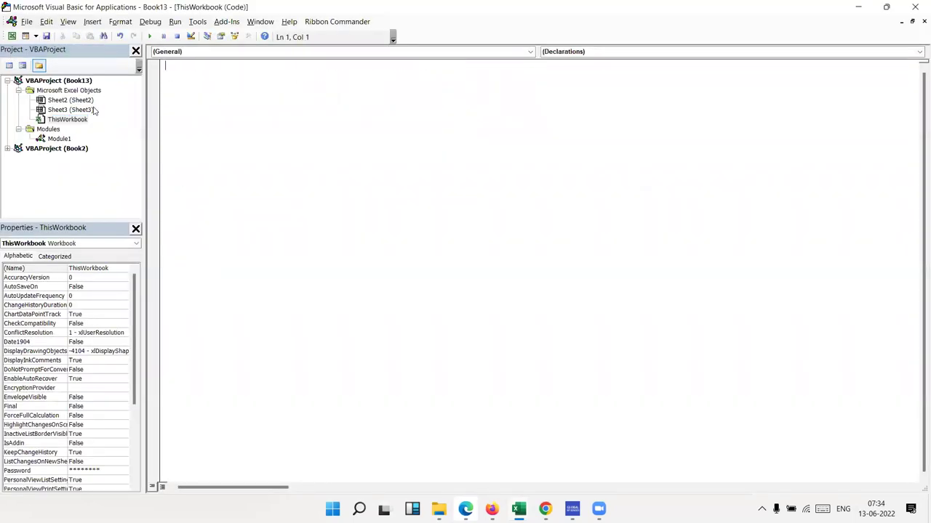
Step: Insert an empty Workbook_Open procedure with blank body lines, then return to Excel
left_click(212, 52)
left_click(208, 69)
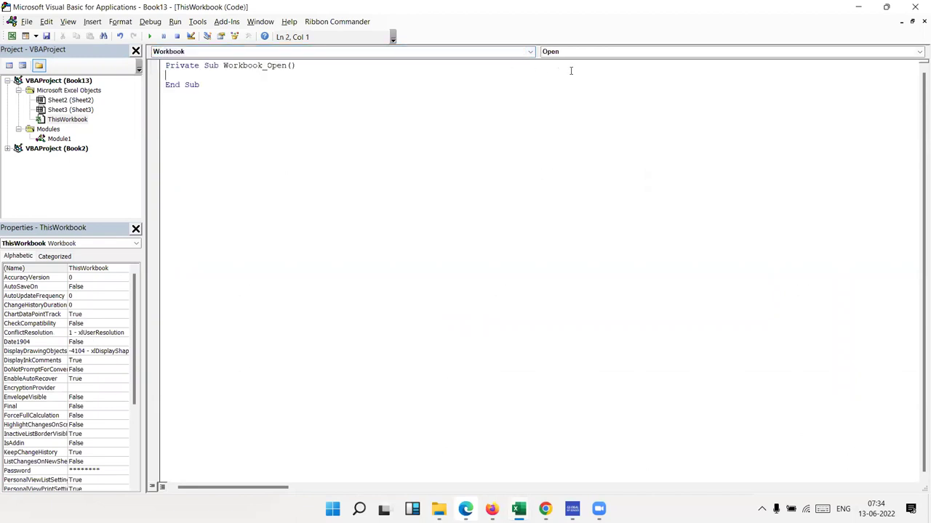
key("Return")
key("Return")
key("Up")
key("Up")
key("Up")
key("shift+Down")
key("shift+Down")
key("shift+Down")
key("shift+Down")
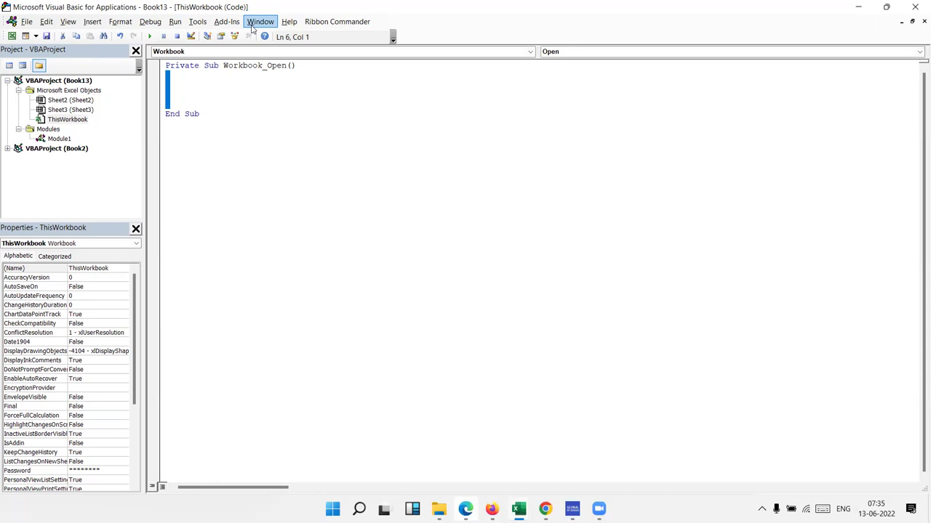
left_click(202, 89)
left_click(196, 114)
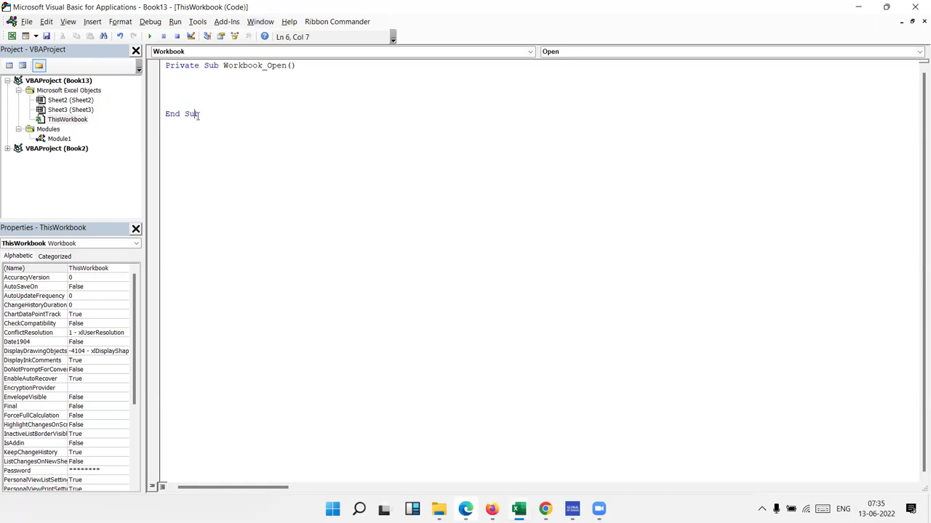
key("alt+F11")
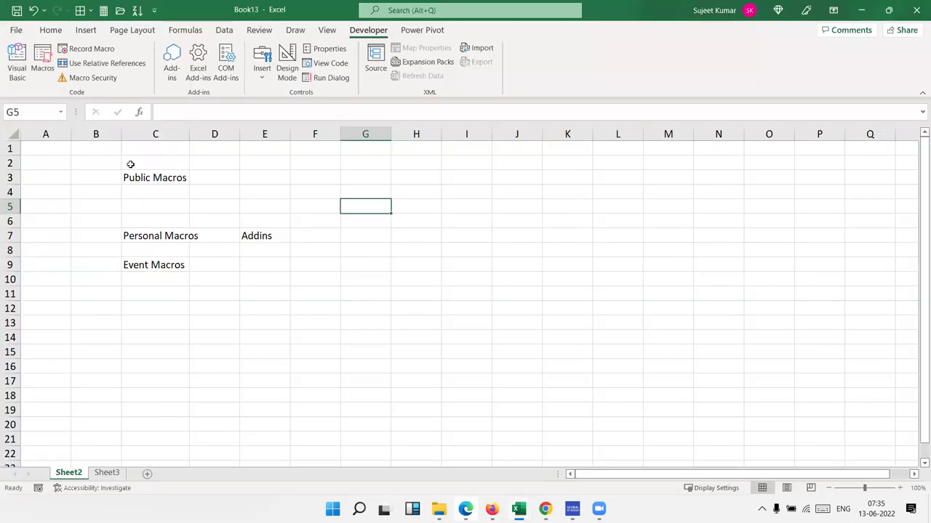
Step: Multi-select the Public Macros, Personal Macros, Event Macros and Addins cells, then select E10
left_click(133, 177)
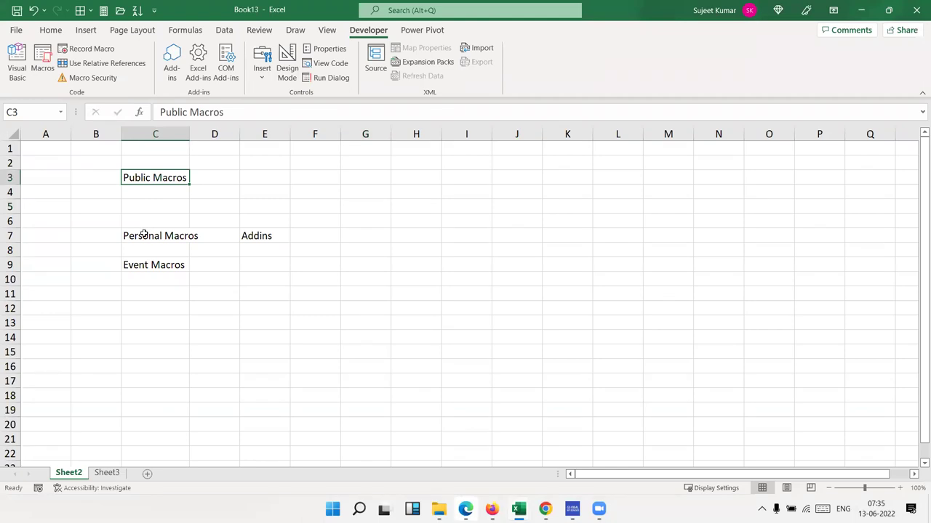
left_click(143, 234, "ctrl")
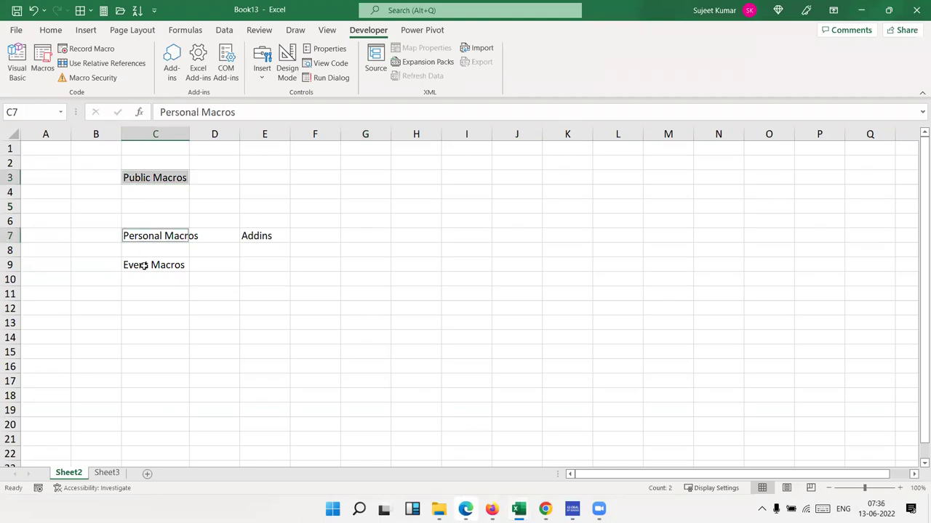
left_click(144, 266, "ctrl")
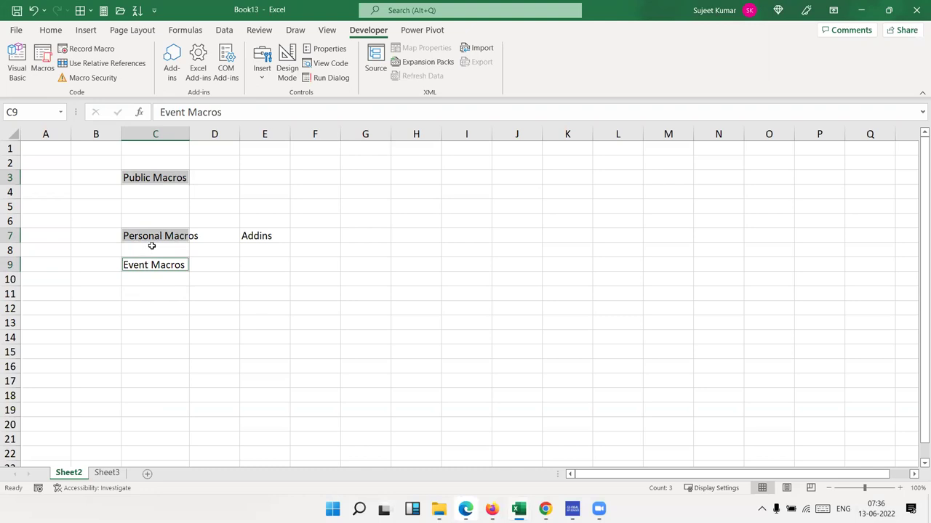
left_click(253, 242)
left_click(165, 264)
left_click(157, 250)
left_click(156, 235)
left_click(157, 178, "ctrl")
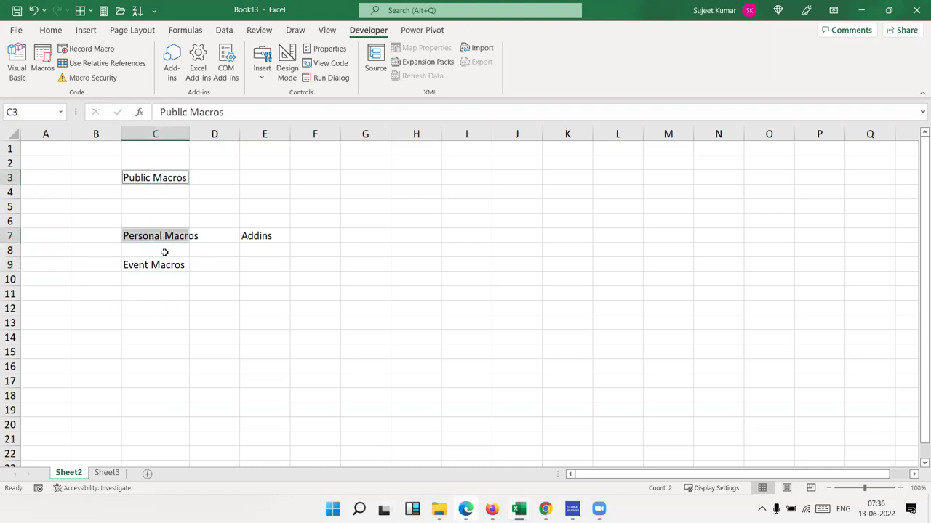
left_click(161, 264, "ctrl")
left_click(258, 237, "ctrl")
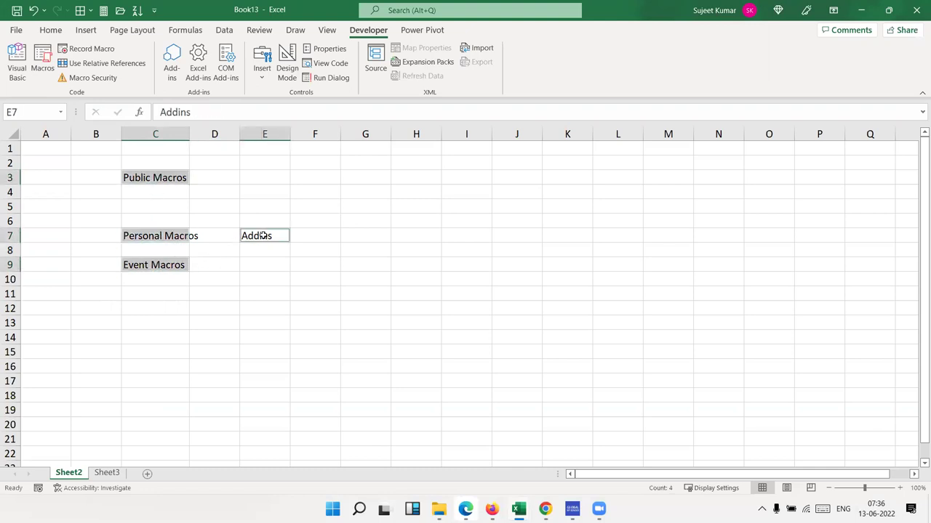
left_click(265, 286)
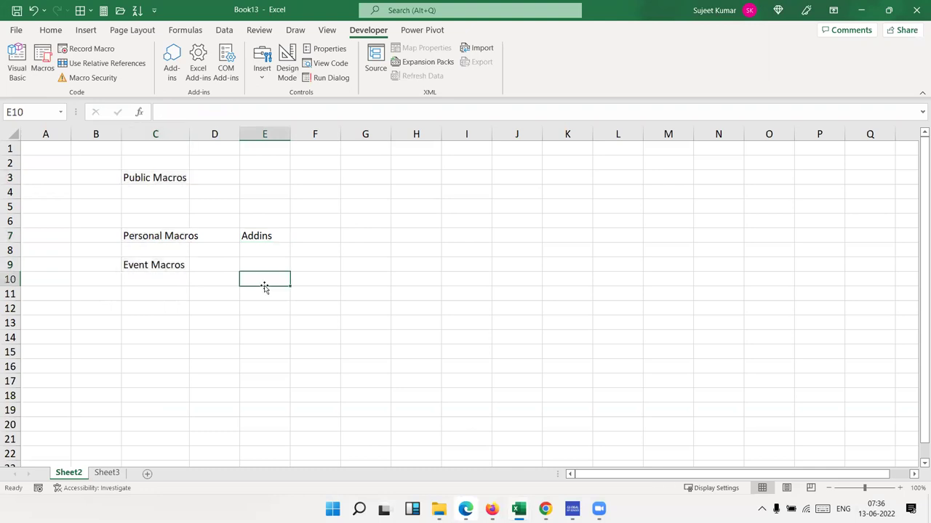
Step: Open Module1's code and delete the whole Sub rr() procedure
left_click(16, 69)
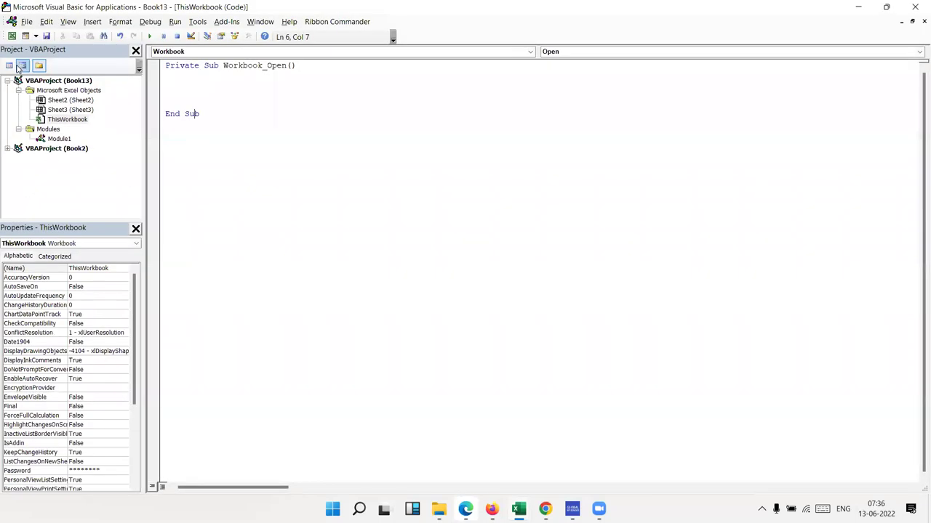
left_click(56, 140)
double_click(55, 139)
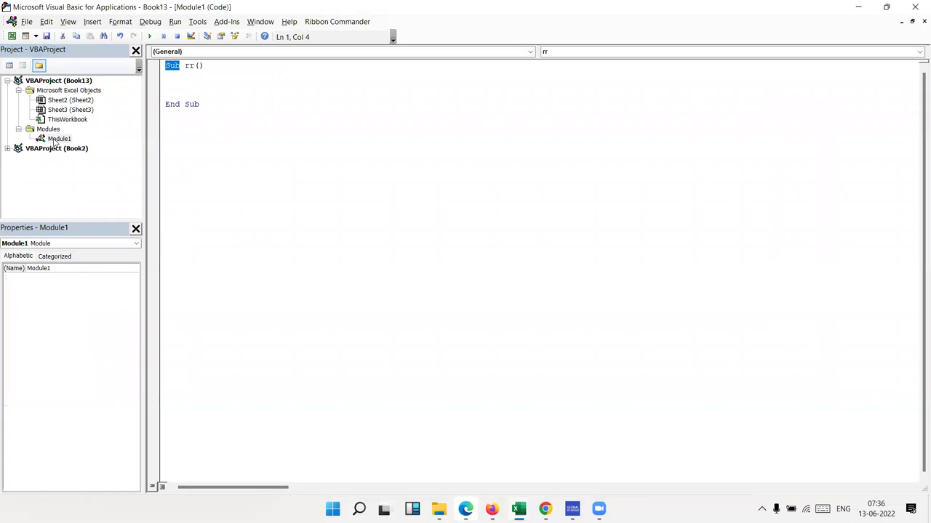
left_click_drag(256, 104, 165, 65)
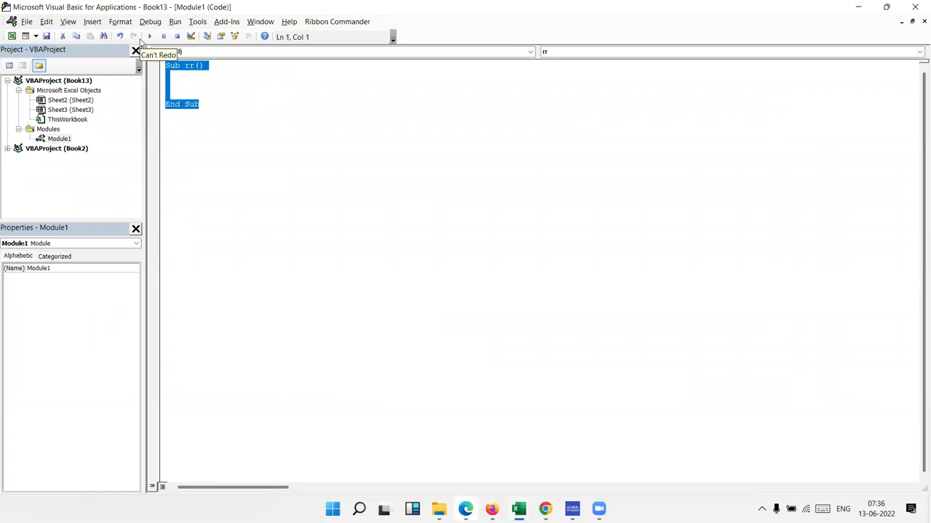
key("Delete")
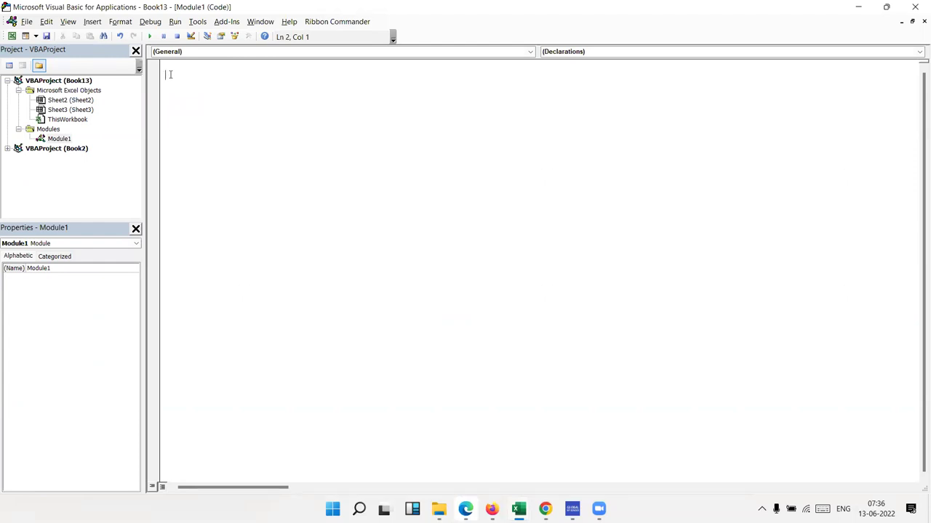
Step: Create a Public Sub rr() procedure and strip the word Public from its header
type("pub")
type("lic sub")
type("rr")
type("(")
type(")")
key("Return")
left_click(165, 74)
key("shift+Right")
key("shift+Right")
key("shift+Right")
key("shift+Right")
key("shift+Right")
key("shift+Right")
key("Delete")
key("Down")
key("Return")
key("Up")
key("Up")
left_click(189, 75)
key("shift+Right")
key("shift+Right")
Step: Rename the procedure from rr to test_today
type("test todat")
key("BackSpace")
type("y")
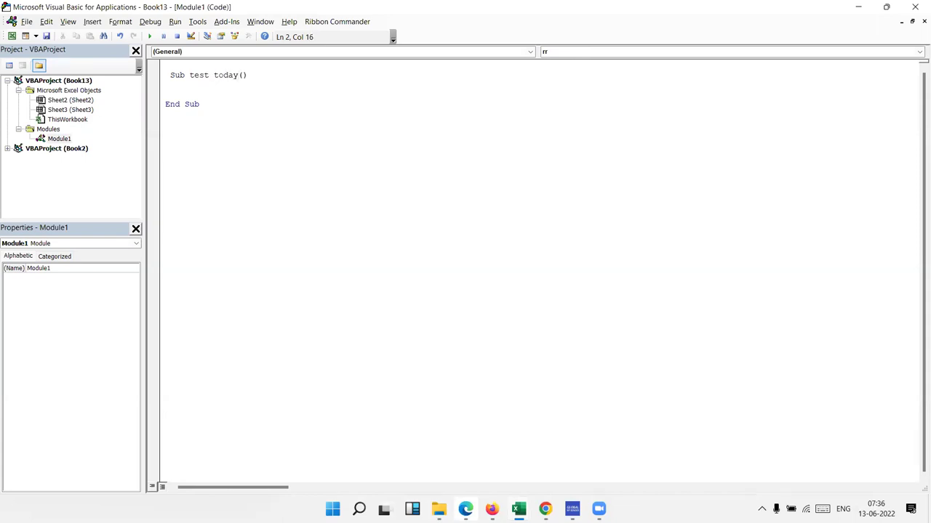
key("Left")
key("Left")
key("Left")
key("Left")
key("Left")
key("BackSpace")
type("_")
Step: Add blank lines inside the test_today procedure above End Sub
left_click(165, 85)
left_click(213, 75)
left_click(166, 85)
key("Return")
key("Return")
key("Up")
key("Up")
key("Up")
key("shift+Down")
key("Down")
key("Down")
key("Down")
key("Down")
key("shift+Down")
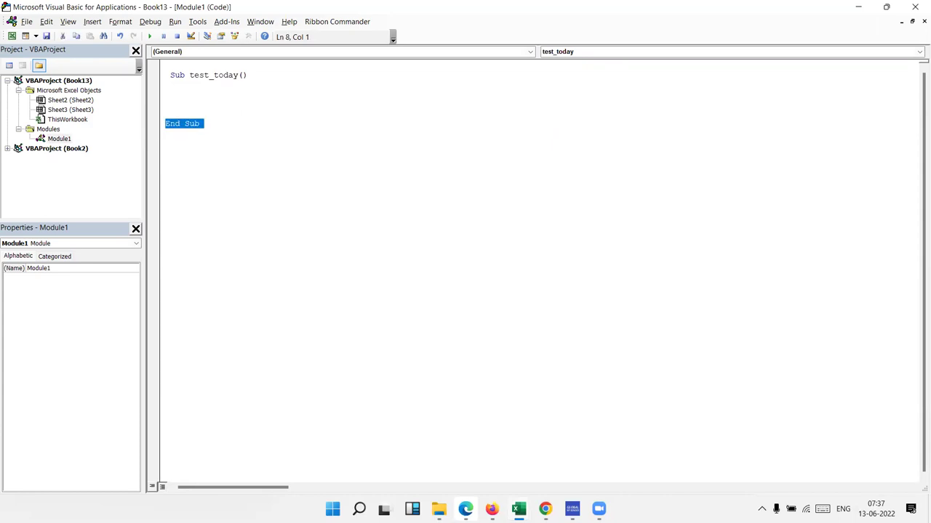
Step: Replace the procedure name test_today with raj1
left_click(240, 75)
left_click_drag(239, 74, 188, 75)
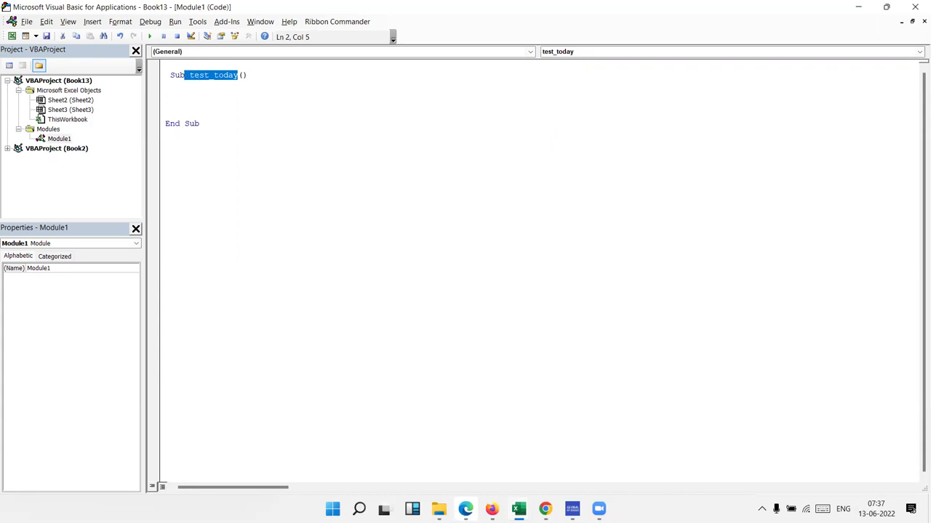
type("raj1")
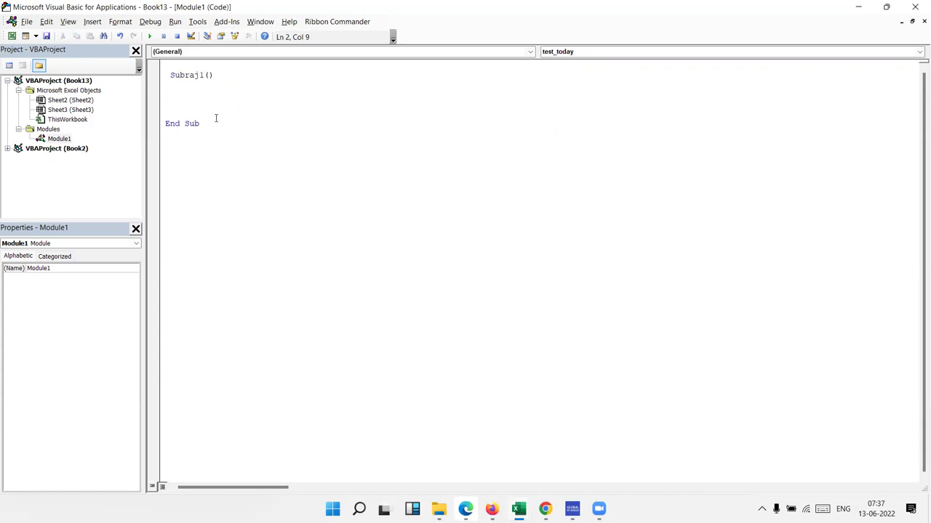
left_click(184, 80)
Step: Dismiss the compile error and fix the header to Sub raj1()
key("alt+space")
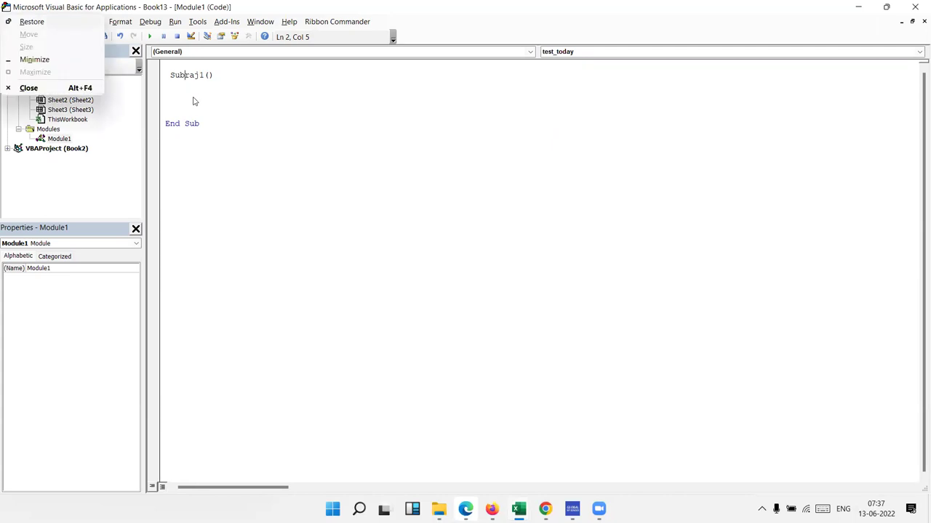
left_click(195, 102)
key("Return")
left_click(201, 99)
Step: Check that raj1 appears in Excel's Macros list, then switch back toward the VBA editor
key("alt+F11")
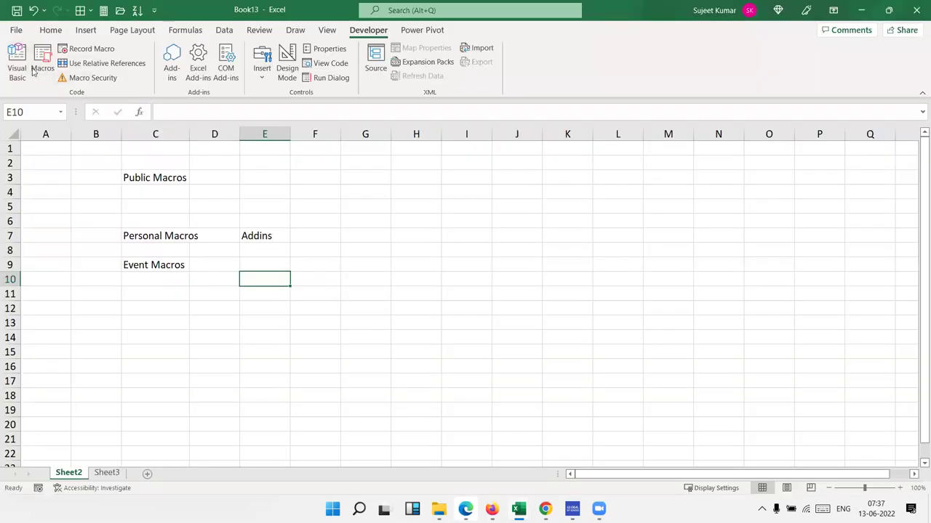
left_click(43, 61)
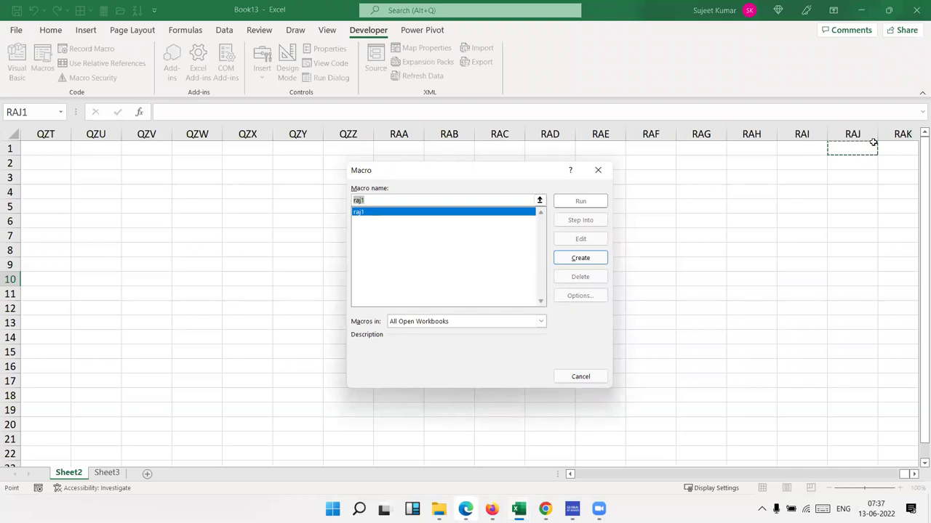
key("Escape")
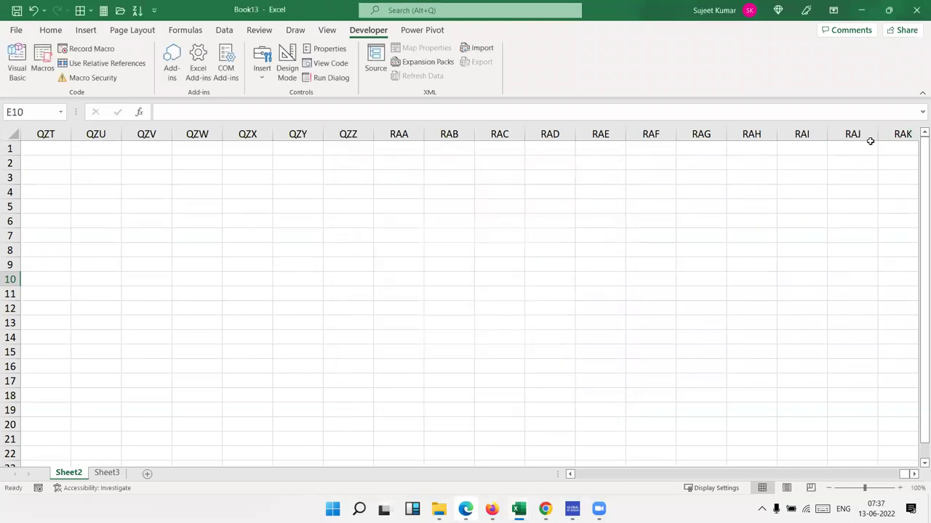
key("ctrl+Right")
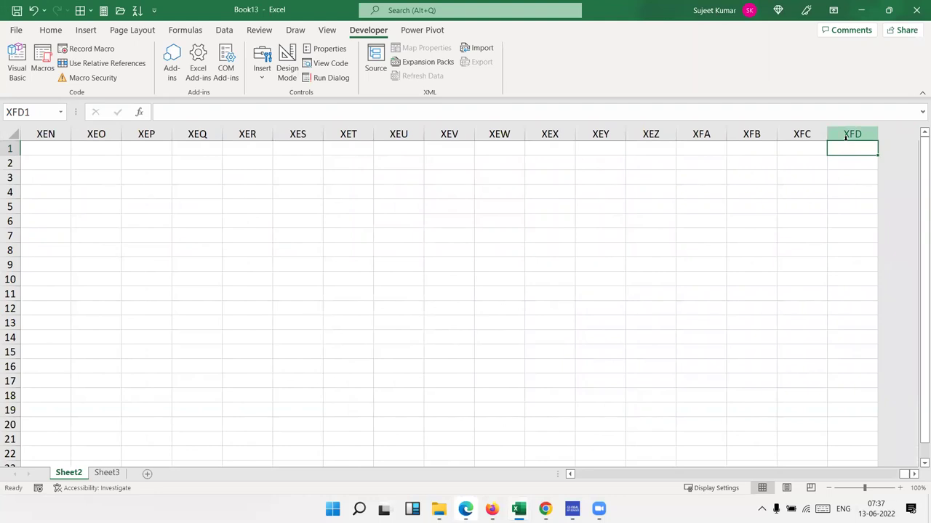
key("ctrl+Left")
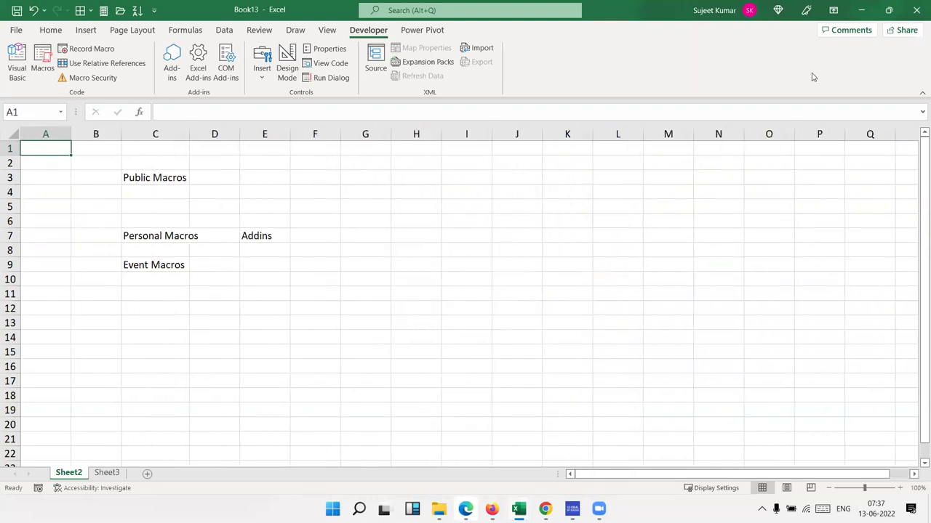
key("super+Tab")
Step: Rename the macro to raj_1 and add blank body lines above End Sub
left_click(278, 117)
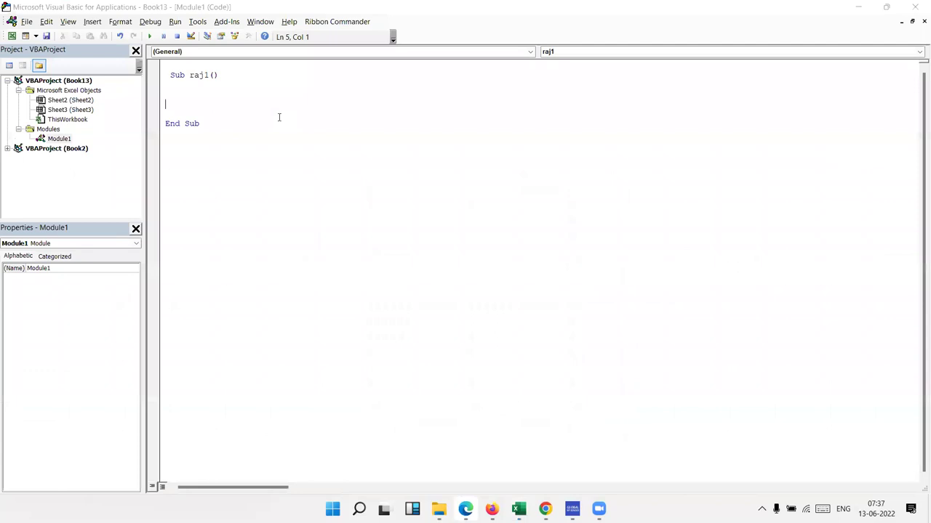
type("_")
key("Down")
key("Return")
key("Return")
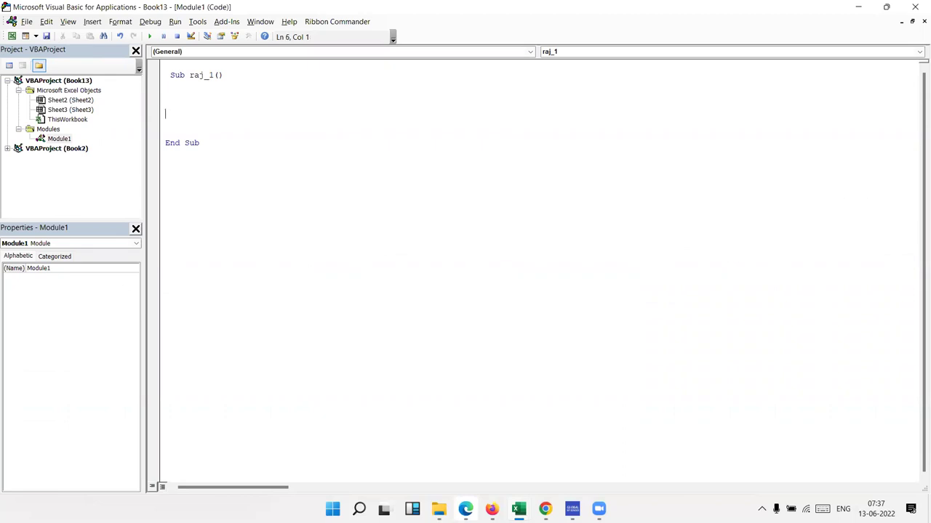
key("Up")
key("Return")
key("Up")
key("Up")
key("Up")
key("Down")
key("Down")
Step: Type Application, Workbooks, Sheets and Range on separate lines inside raj_1
type("application")
key("Return")
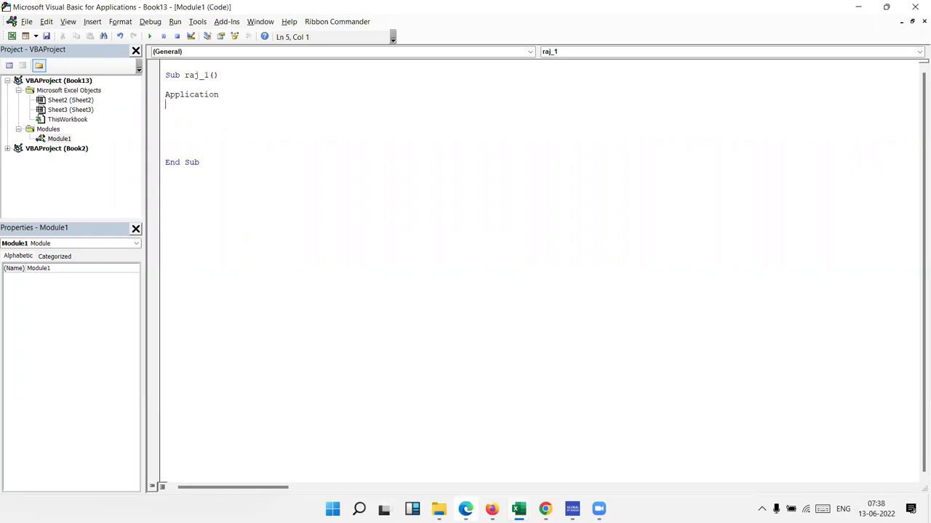
type("workbooks")
key("Return")
type("sheets")
key("Return")
type("range")
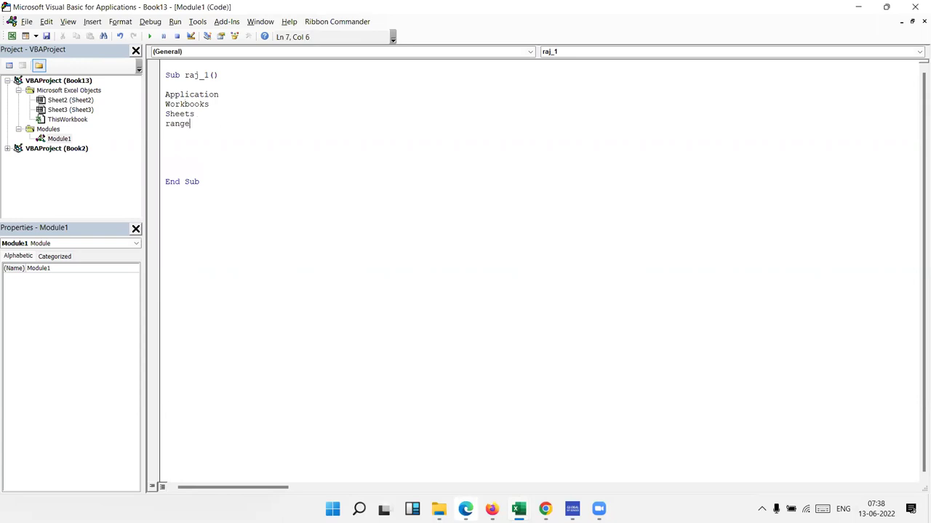
key("Return")
key("Up")
key("Up")
key("Up")
key("Up")
key("shift+Down")
key("shift+Down")
Step: Add blank lines below the object list in raj_1 and enter Workbooks.Add
key("shift+Down")
key("shift+Down")
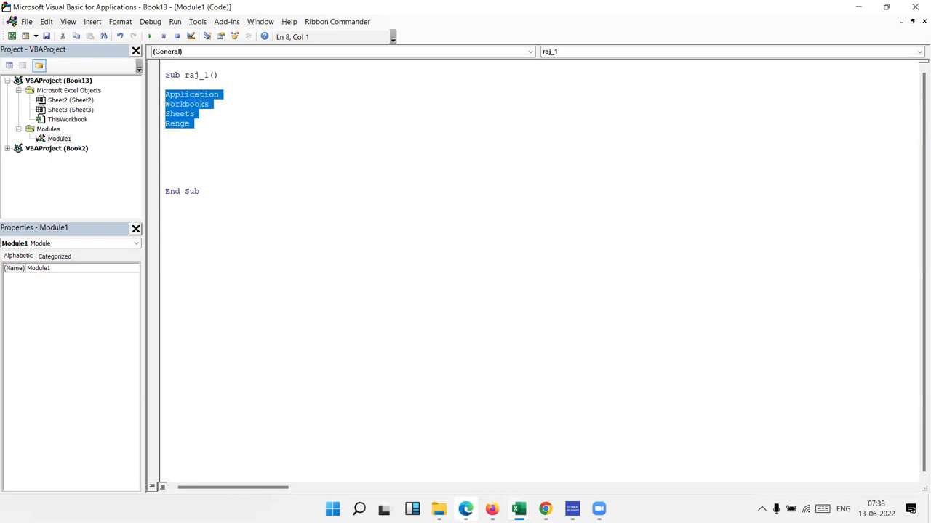
key("Up")
key("Up")
key("Up")
key("Up")
key("shift+Down")
key("shift+Down")
key("shift+Down")
key("Home")
key("Down")
key("Return")
key("Return")
key("Return")
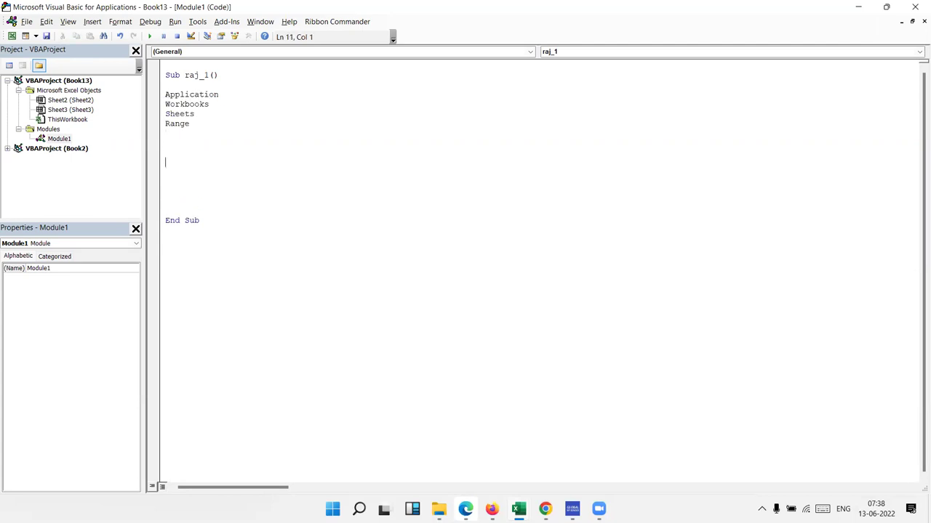
key("Up")
key("Up")
key("Up")
key("Up")
key("Up")
key("Up")
key("shift+Down")
key("Down")
key("Down")
key("Down")
key("Down")
type("work")
type("books.")
key("Tab")
key("Return")
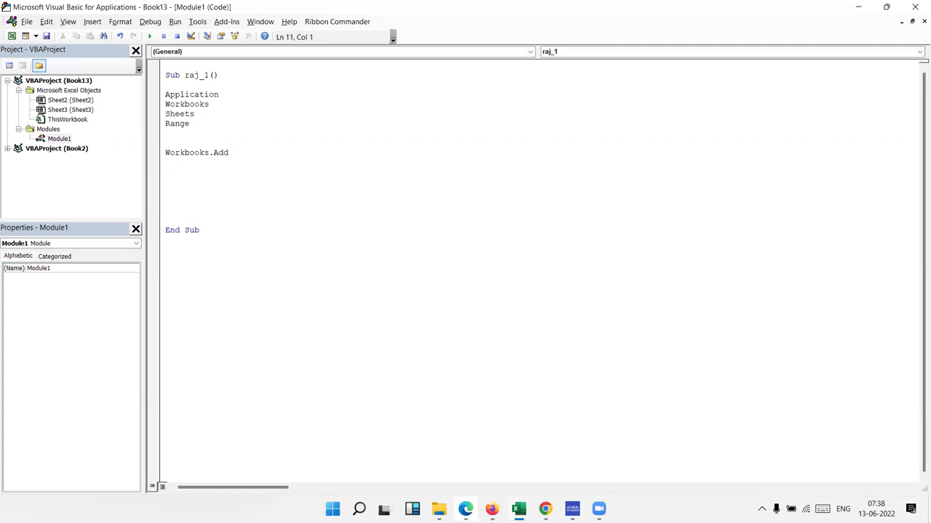
Step: Add the Sheets.Add and Range("A1").Copy statements on the following lines
type("sheets.a")
key("Tab")
key("Return")
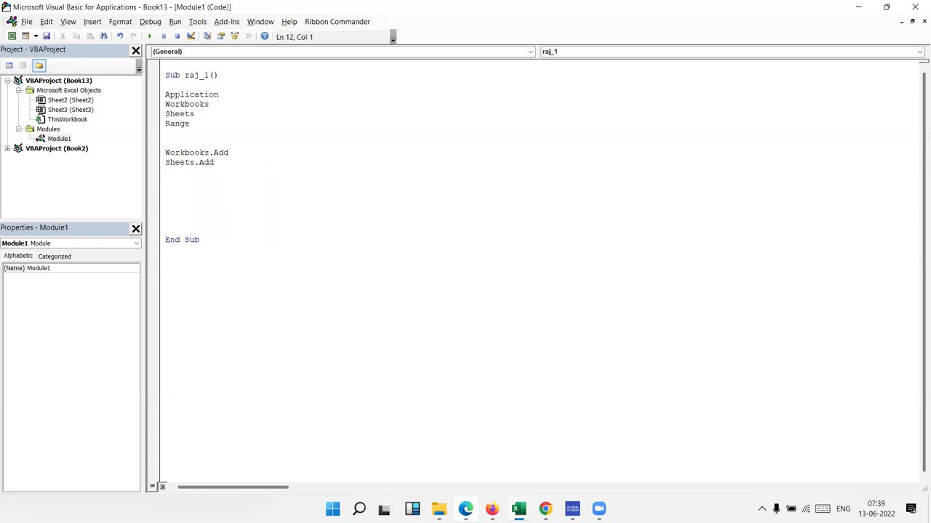
type("range")
type("(")
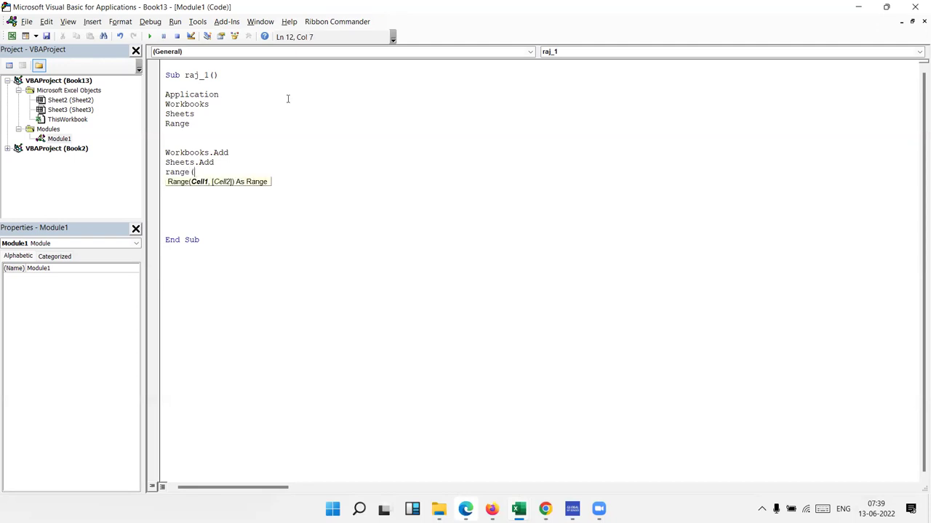
key("BackSpace")
type(".copy")
key("Tab")
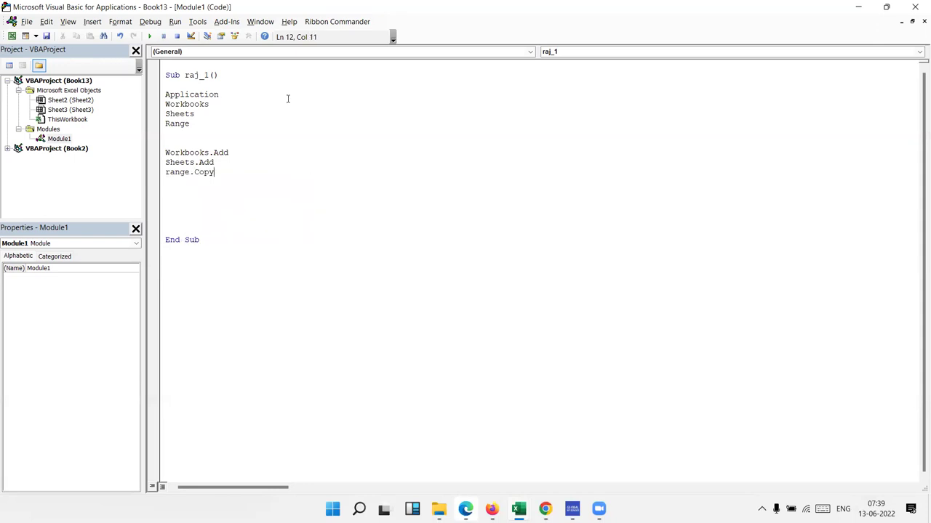
key("Left")
Step: Insert blank lines above the Range("A1").Copy line
key("Left")
key("Left")
key("Left")
type("(\"A1\")")
key("Up")
key("Up")
key("Left")
key("Left")
key("shift+Left")
key("shift+Left")
key("Right")
key("Right")
key("Right")
key("Down")
key("Left")
key("Left")
key("End")
key("Return")
key("Return")
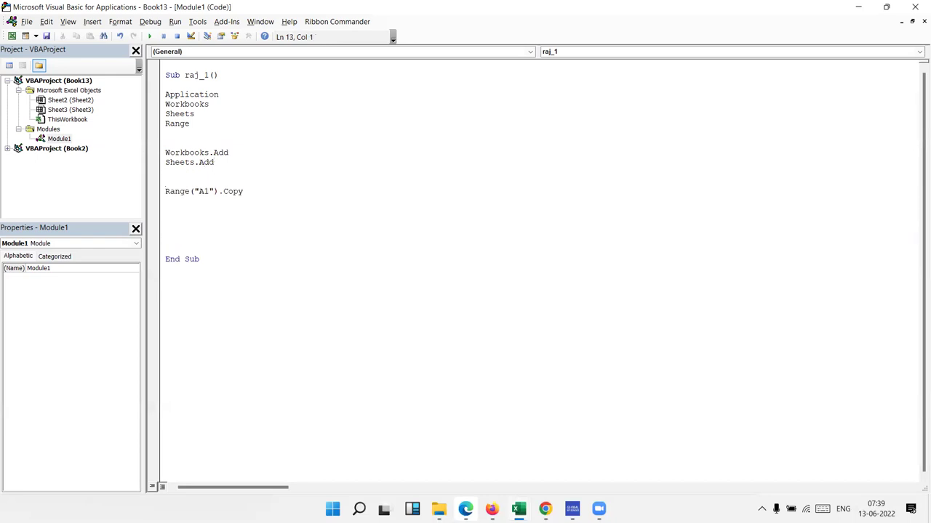
Step: Enter Workbooks.Save above Range("A1").Copy, removing the auto-inserted .Add
type("workbooks")
type(".save")
key("Tab")
key("BackSpace")
key("BackSpace")
key("BackSpace")
key("BackSpace")
type(".save")
key("Return")
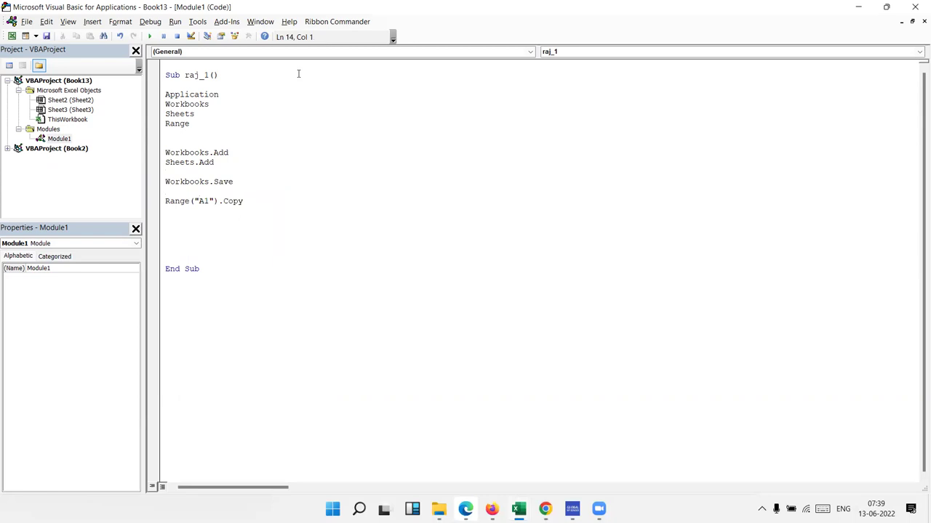
key("Up")
key("shift+Down")
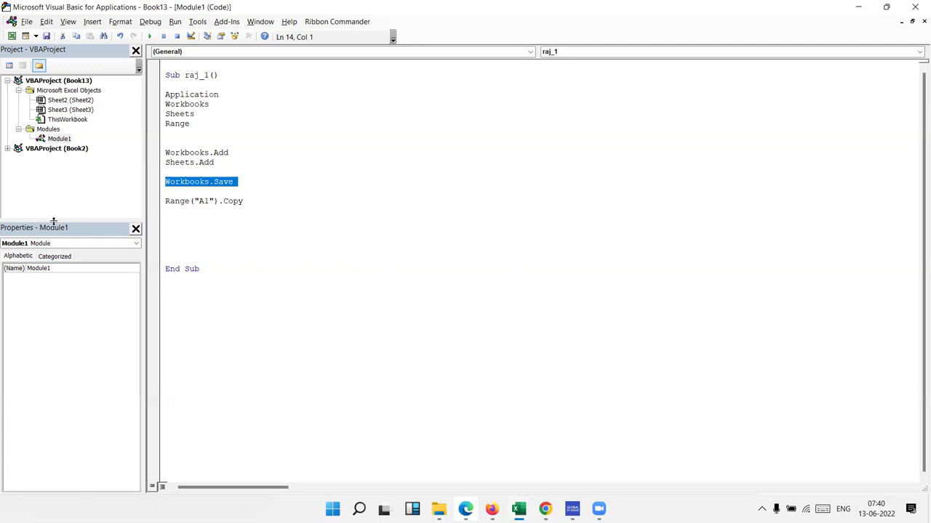
Step: Change the save line to Workbooks("Book1.xlsx").Save
left_click(208, 197)
double_click(209, 183)
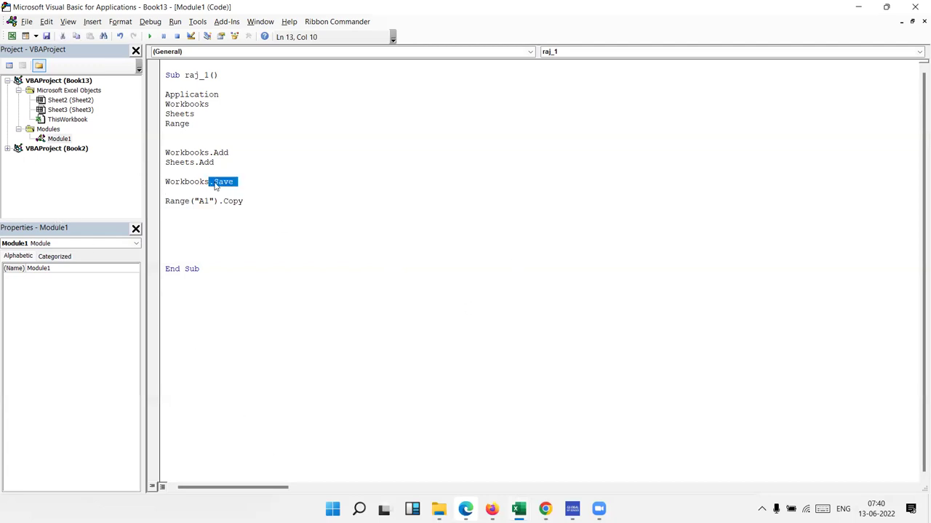
left_click(211, 182)
type("()")
key("Left")
type("\"Book")
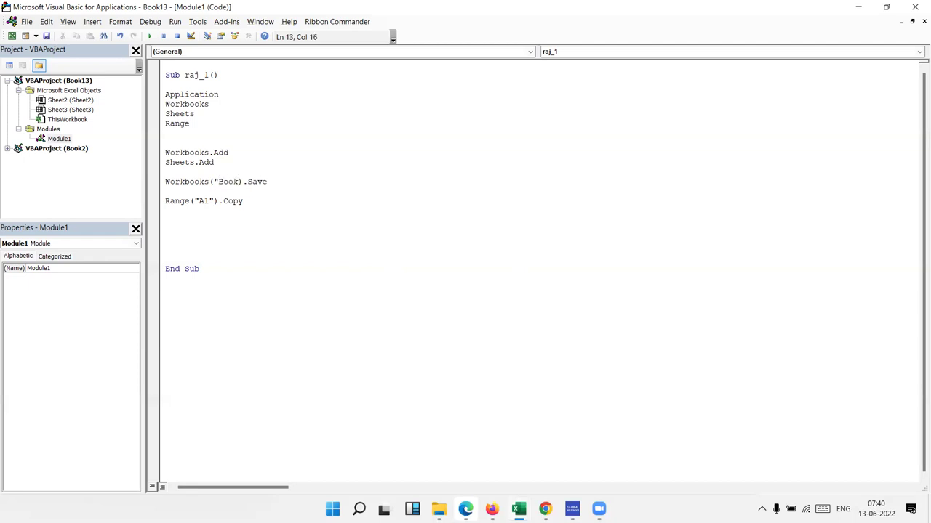
type("1.xlsx")
type("\"")
Step: Add a new line Sheets.Name = "Data" above Range("A1").Copy
left_click(165, 191)
key("Return")
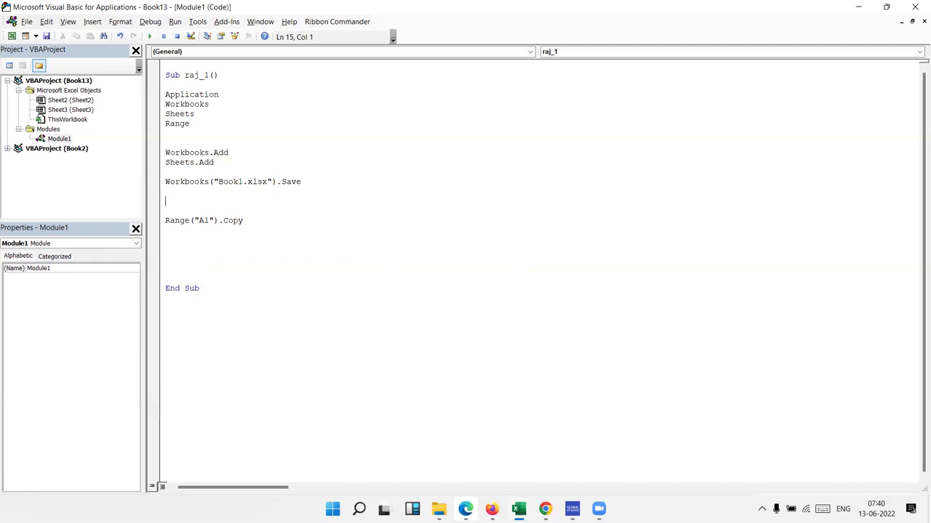
type("sheets")
type(".nae")
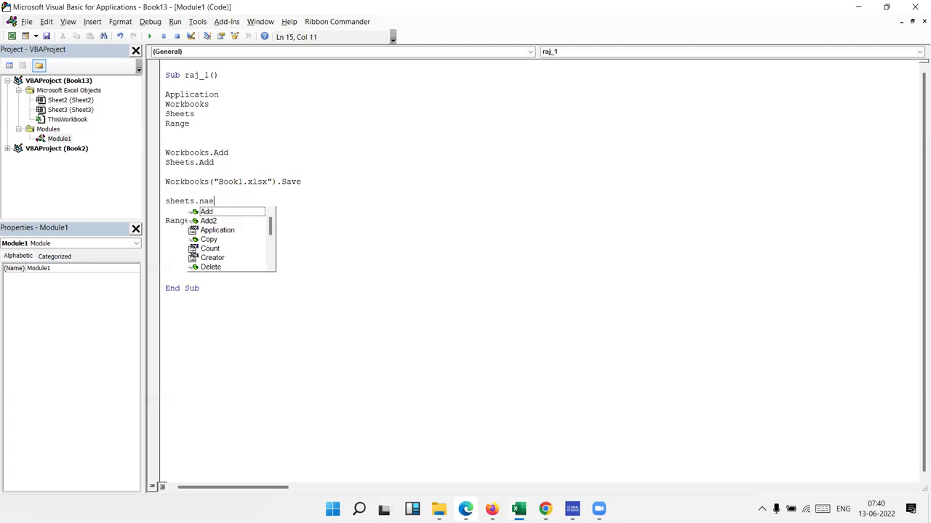
key("BackSpace")
type("me ")
type("= \"Daa")
key("BackSpace")
type("ta")
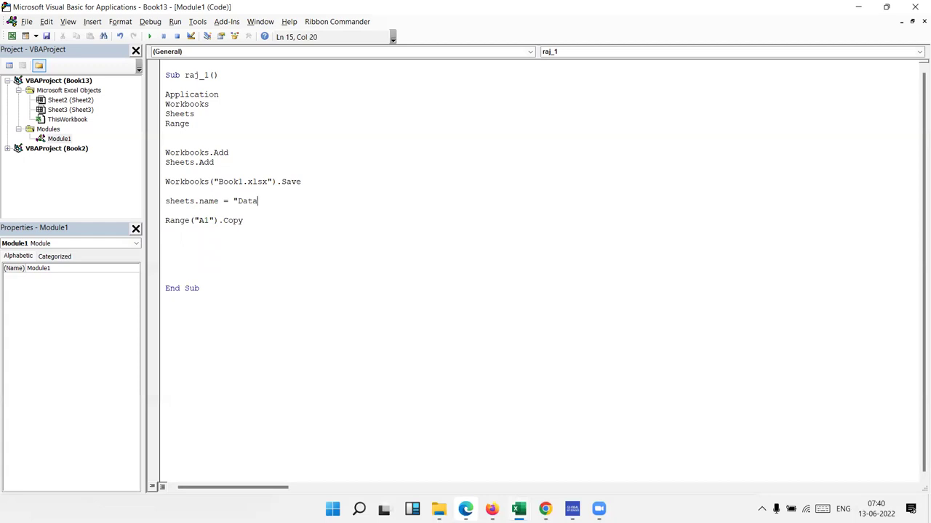
type("\"")
left_click(166, 211)
Step: Insert ("Sheet1") after Sheets so the line reads Sheets("Sheet1").Name = "Data"
left_click(259, 201)
left_click(224, 201)
left_click(195, 200)
type("(\"")
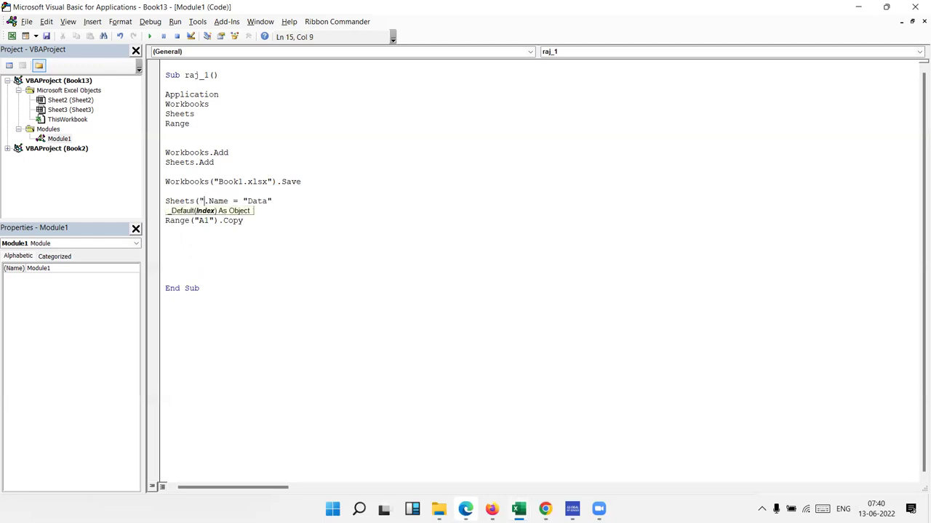
type("N.Name")
key("BackSpace")
key("BackSpace")
key("BackSpace")
key("BackSpace")
type("Sheet1\"")
type(")")
left_click(296, 243)
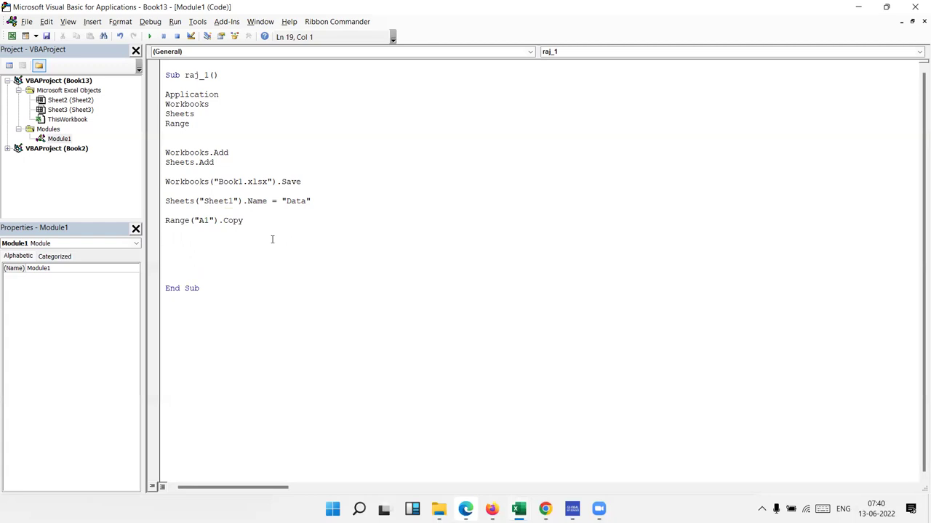
left_click(186, 162)
double_click(186, 154)
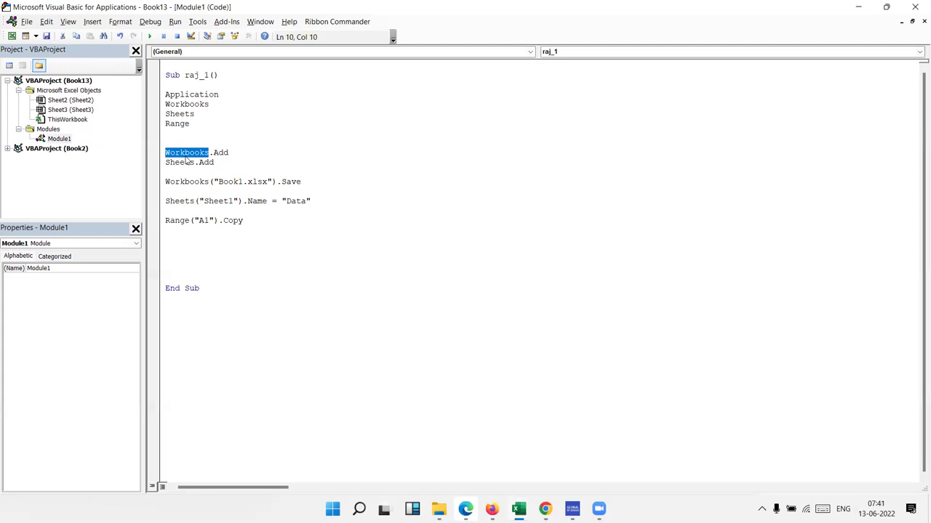
double_click(227, 153)
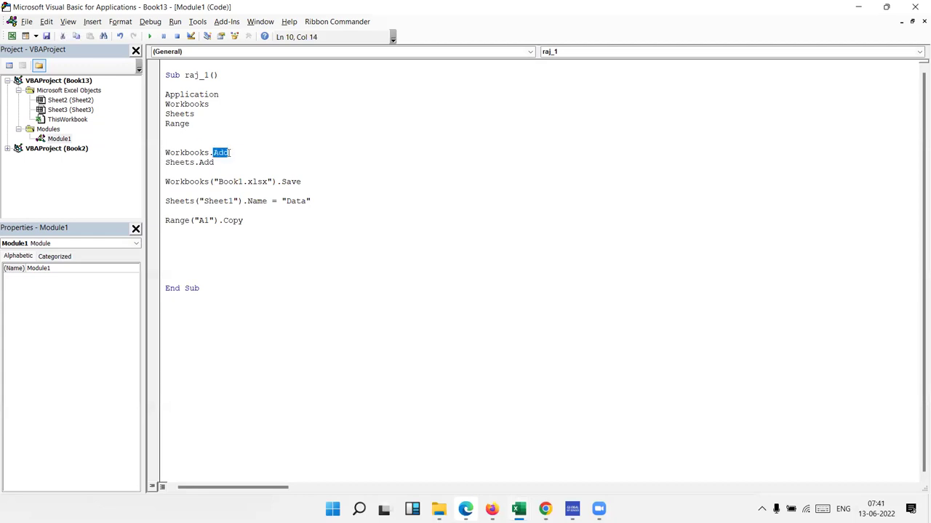
double_click(177, 153)
left_click(208, 152)
left_click(182, 182)
double_click(184, 181)
double_click(239, 181)
left_click(196, 200)
double_click(194, 201)
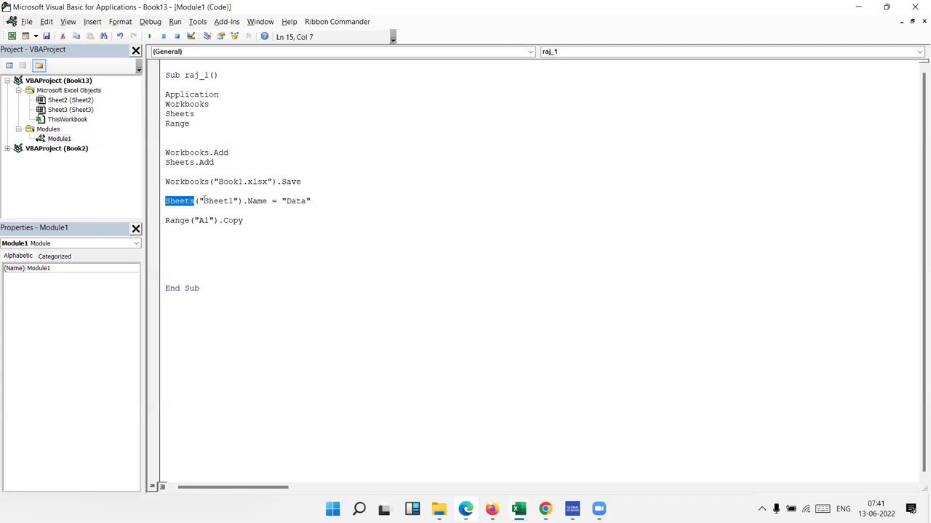
double_click(298, 201)
double_click(262, 200)
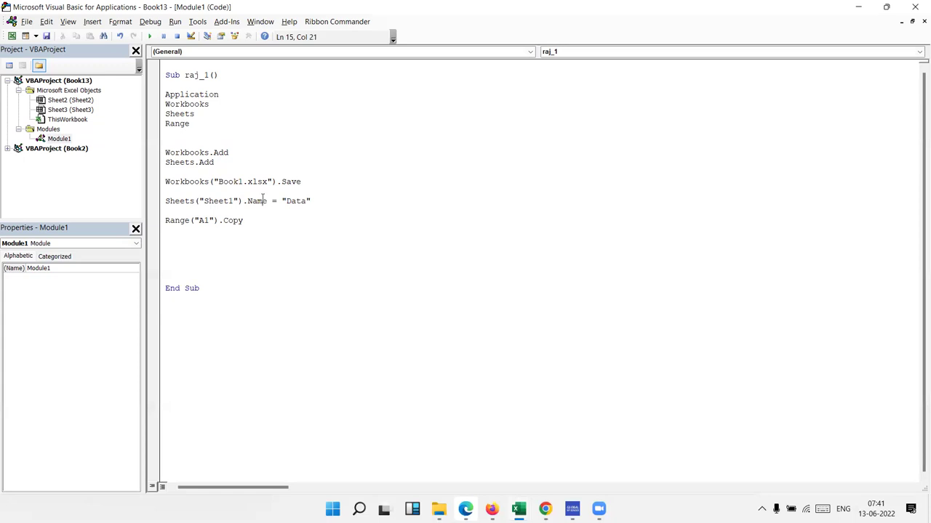
left_click_drag(282, 202, 317, 204)
double_click(225, 202)
left_click(273, 201)
left_click_drag(273, 202, 292, 202)
left_click_drag(233, 201, 179, 201)
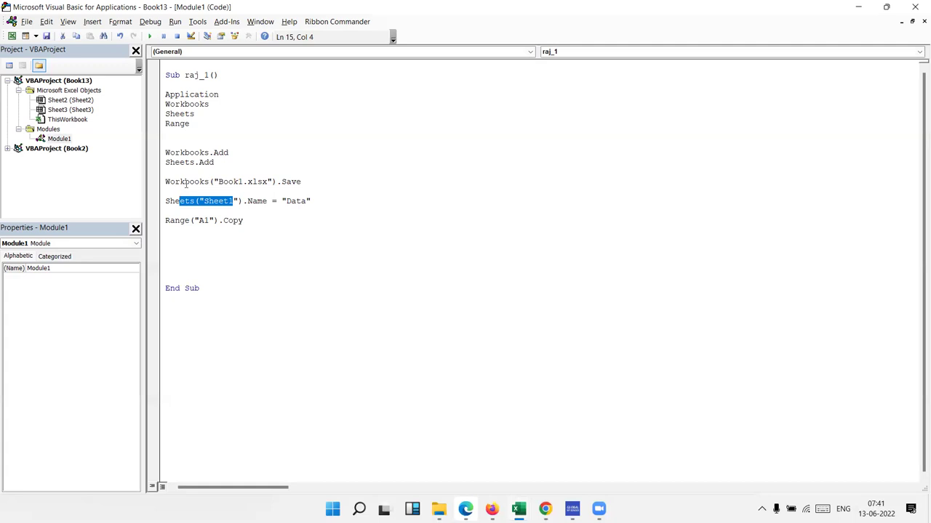
double_click(186, 182)
double_click(179, 205)
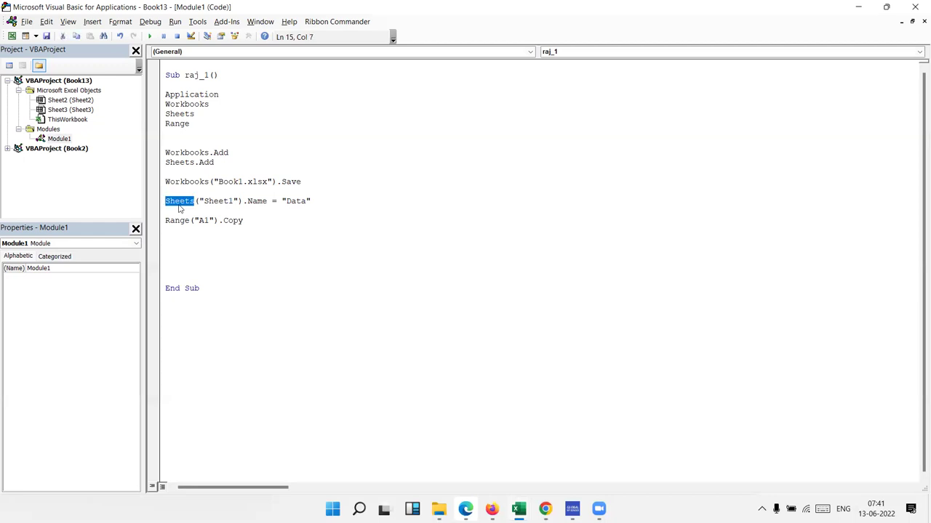
left_click(185, 181)
double_click(287, 182)
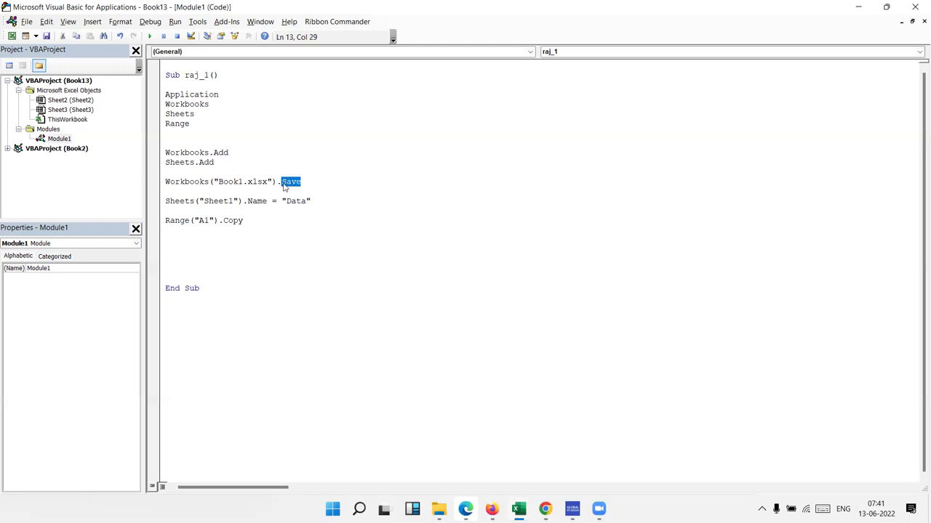
double_click(184, 204)
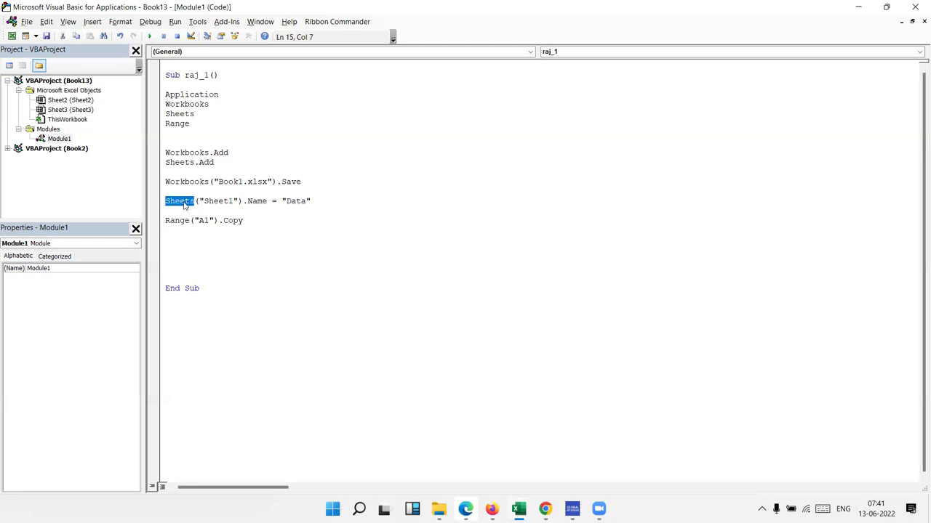
double_click(256, 205)
double_click(237, 222)
double_click(188, 205)
left_click(166, 205)
double_click(261, 204)
double_click(228, 202)
left_click_drag(271, 202, 314, 205)
left_click(276, 232)
Step: Return to the workbook and insert a new Sheet4 after Sheet3, selecting I1
key("Return")
key("Return")
key("alt+F11")
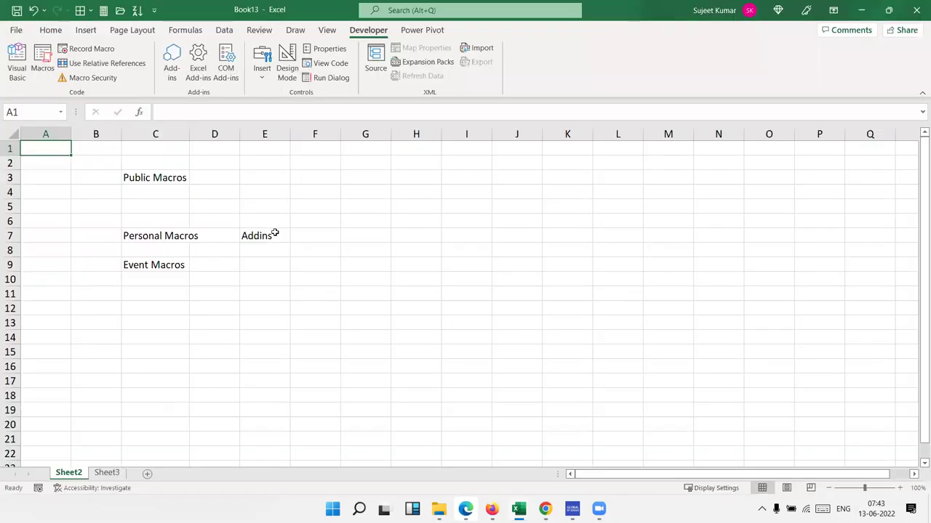
right_click(275, 234)
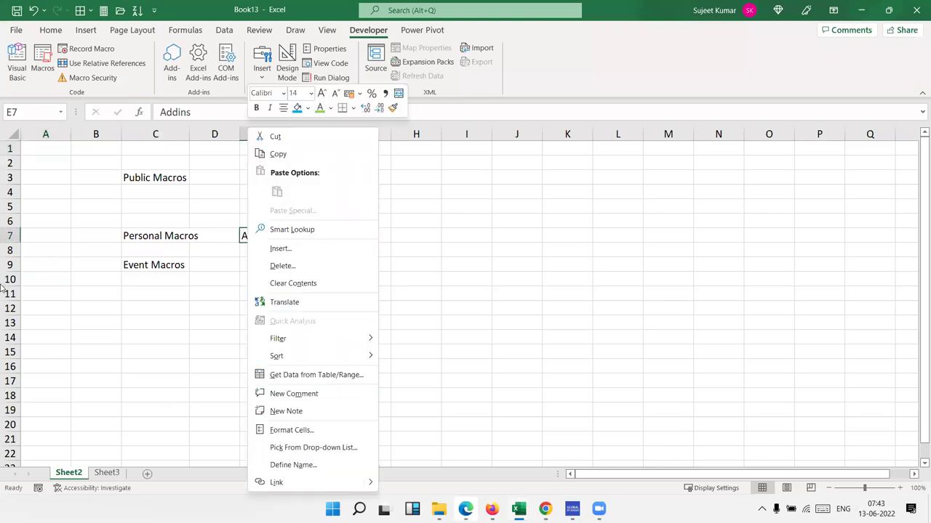
key("Escape")
left_click(107, 472)
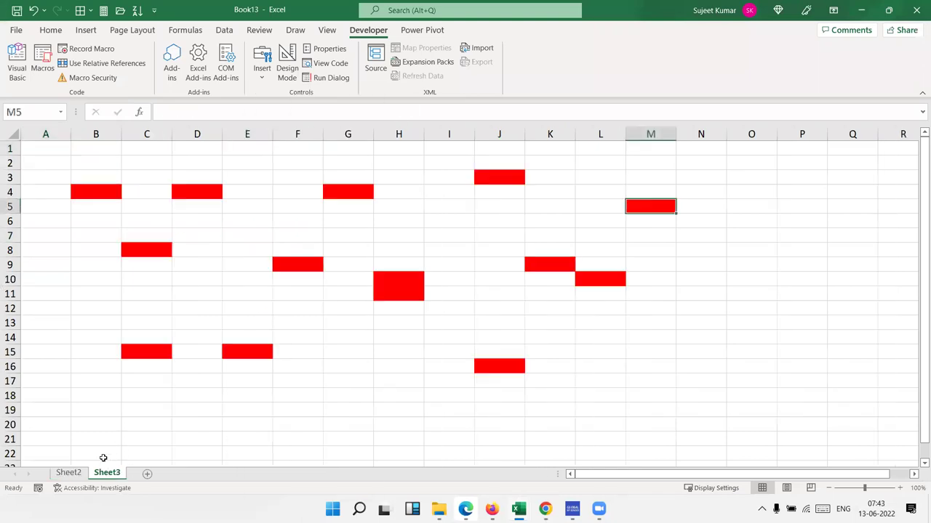
left_click(147, 473)
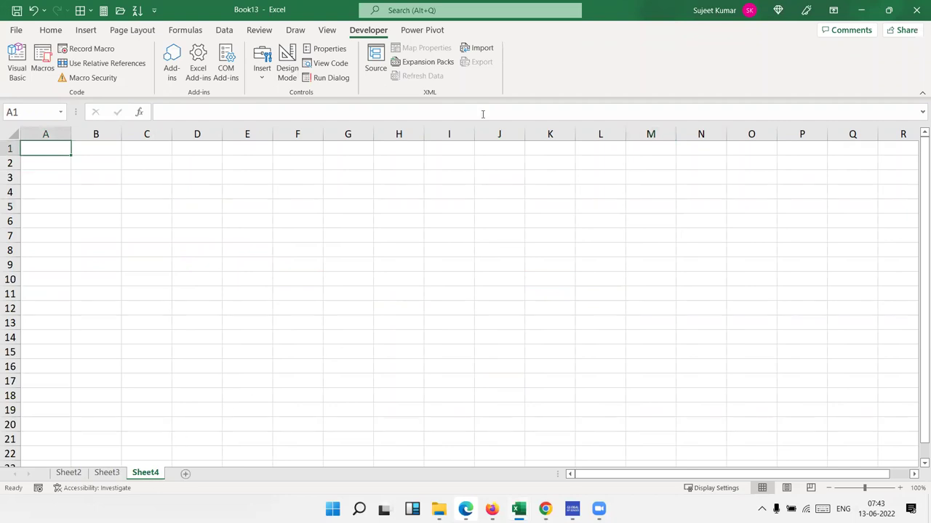
left_click(448, 147)
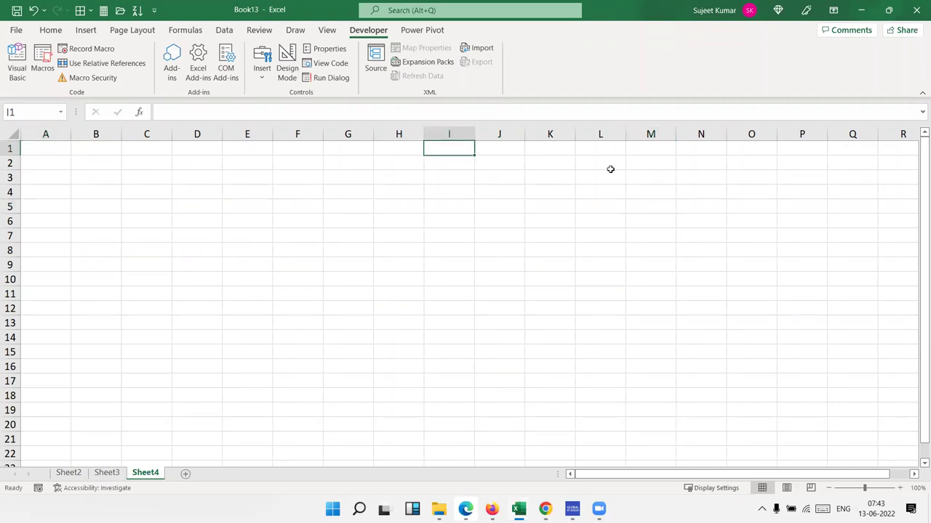
Step: Enter Analysis, Algorithm and Code in I1:I3
type("Ana")
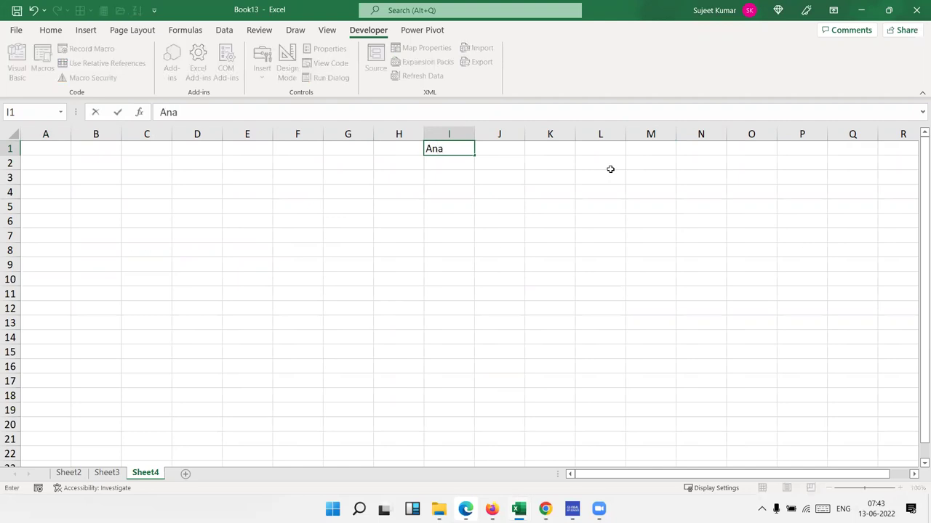
type("lysis")
key("Return")
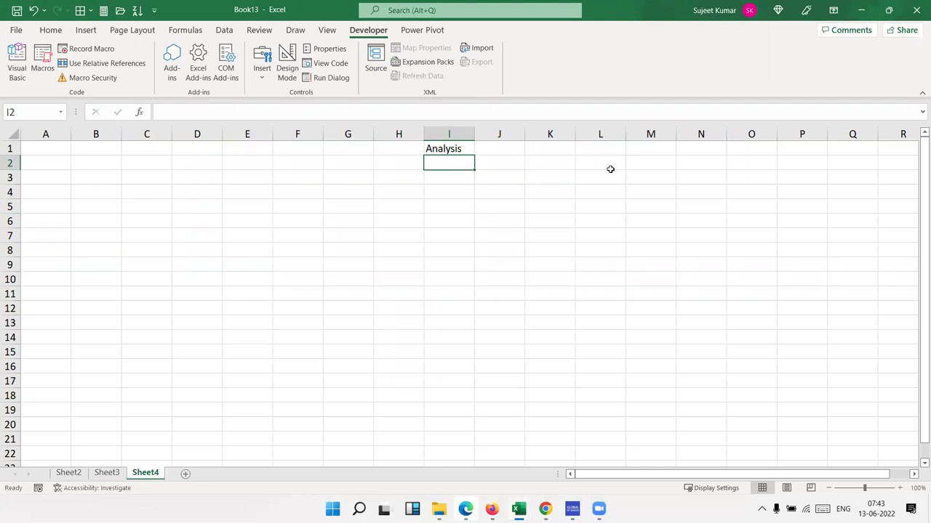
type("A")
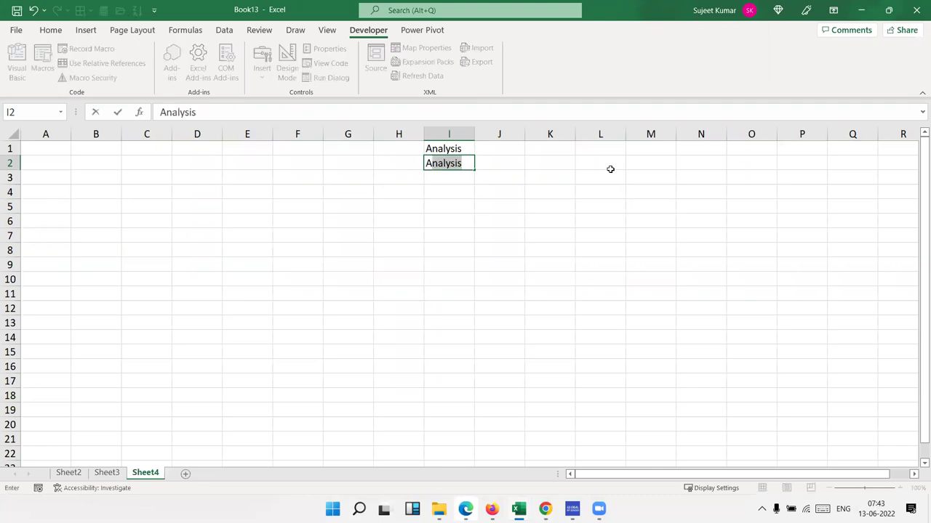
type("lgorithm")
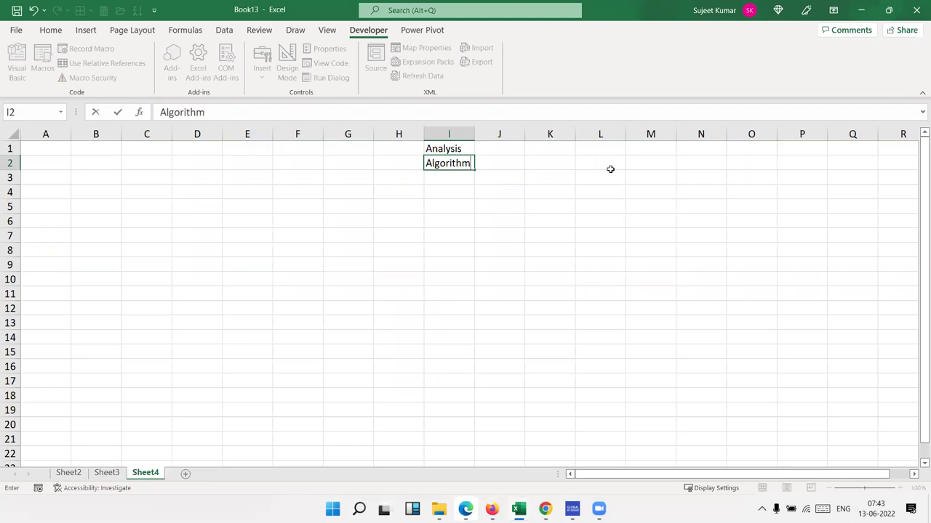
key("Return")
key("Up")
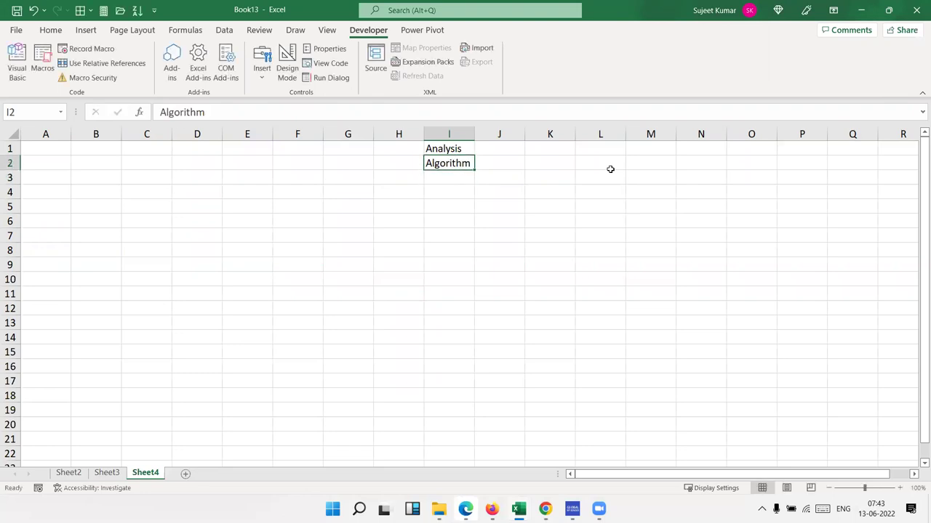
key("Down")
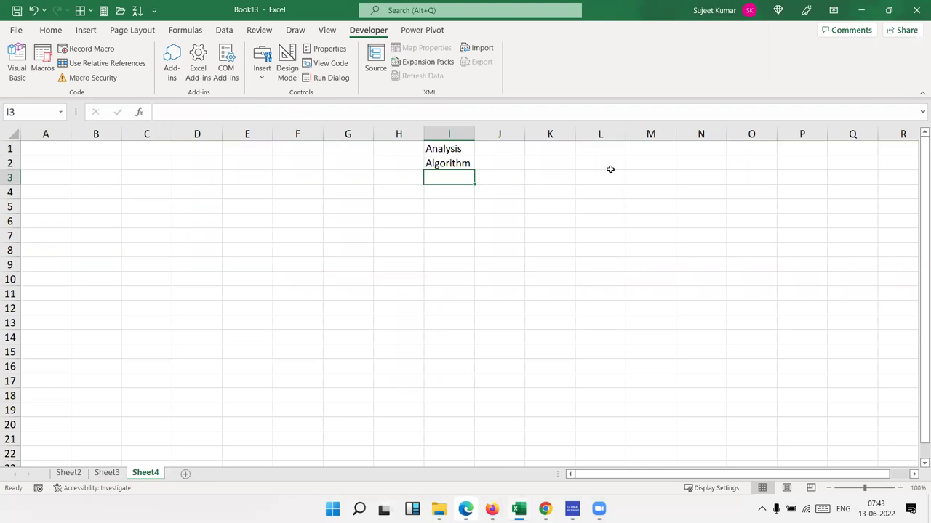
type("Code")
key("Return")
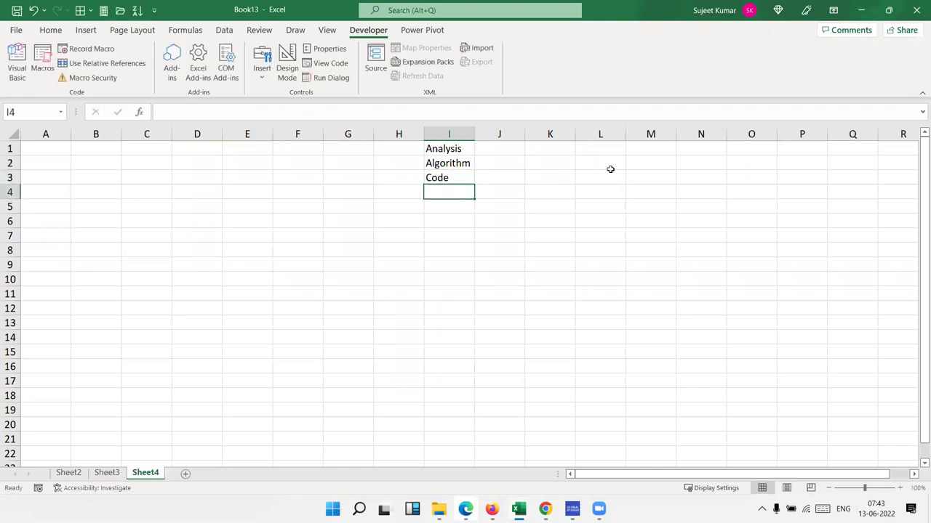
Step: Enter Test in I4 with Re-Code in J4 and Re-Test in K4
type("Typ")
key("BackSpace")
key("BackSpace")
type("est")
key("Tab")
type("Re")
type("s")
key("BackSpace")
key("BackSpace")
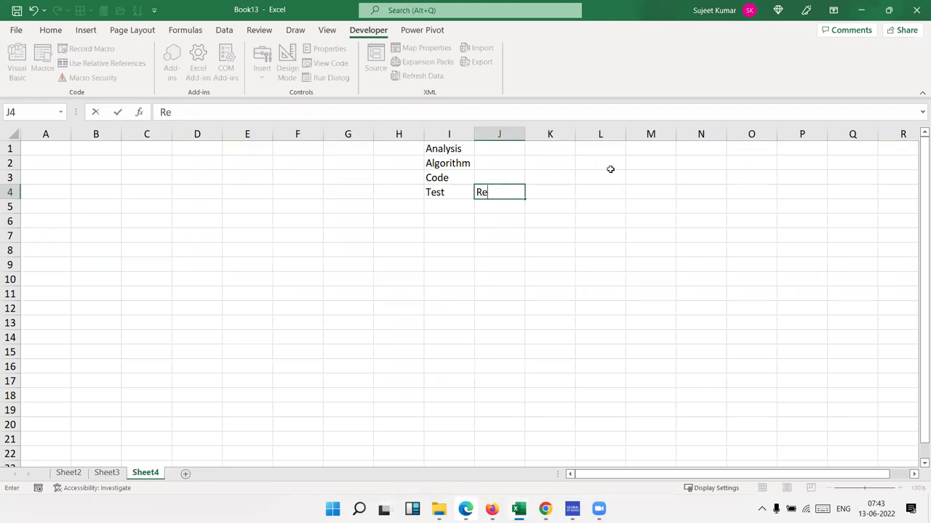
type("Code")
key("ctrl+Return")
key("Tab")
type("Re-Test")
key("Return")
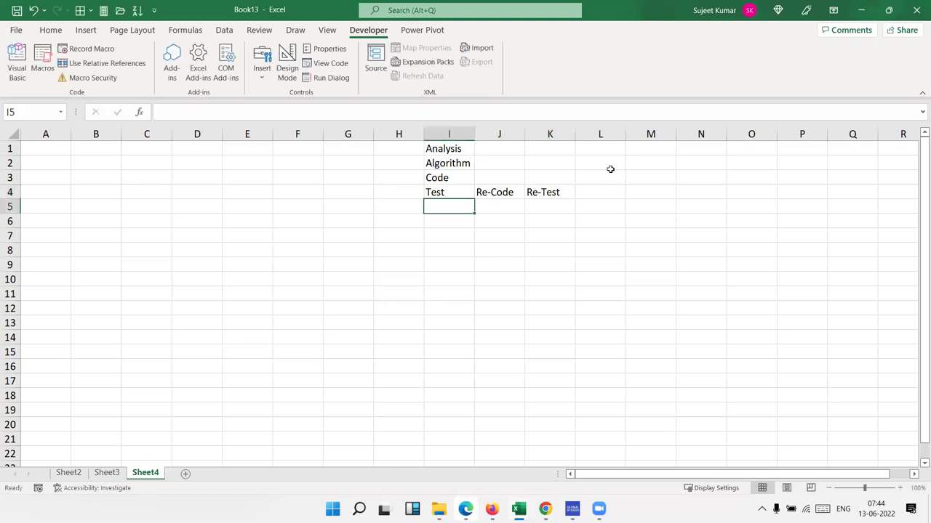
Step: Enter Apply in I5 and check the I1:I5 list
type("Apply")
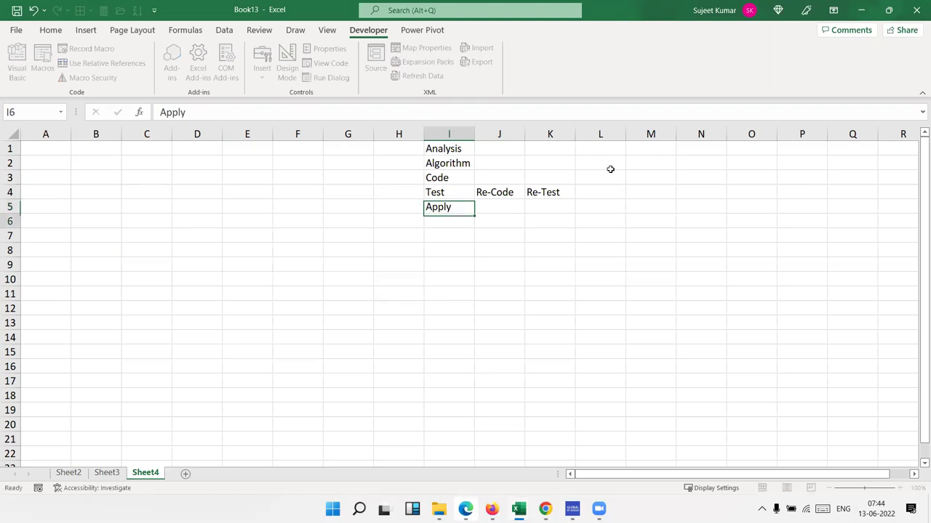
key("ctrl+Return")
key("ctrl+shift+Up")
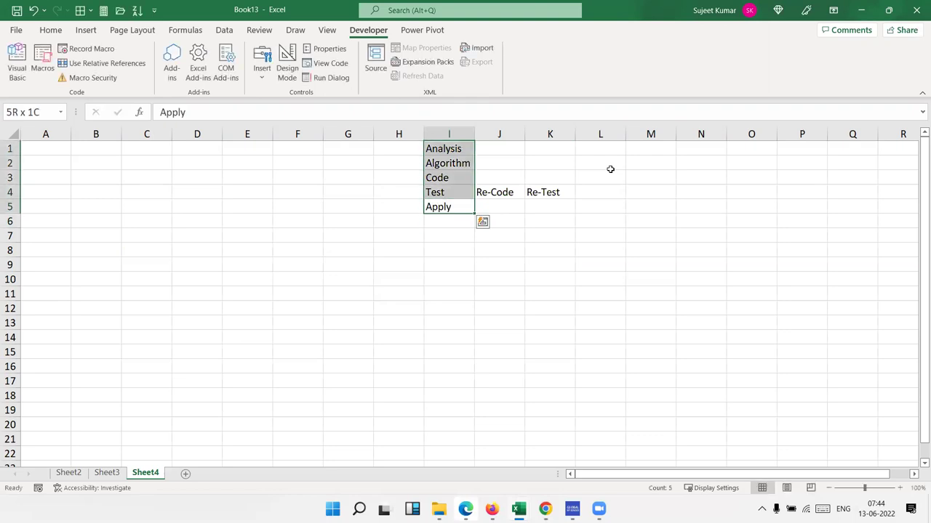
key("Up")
key("Up")
key("Up")
key("Up")
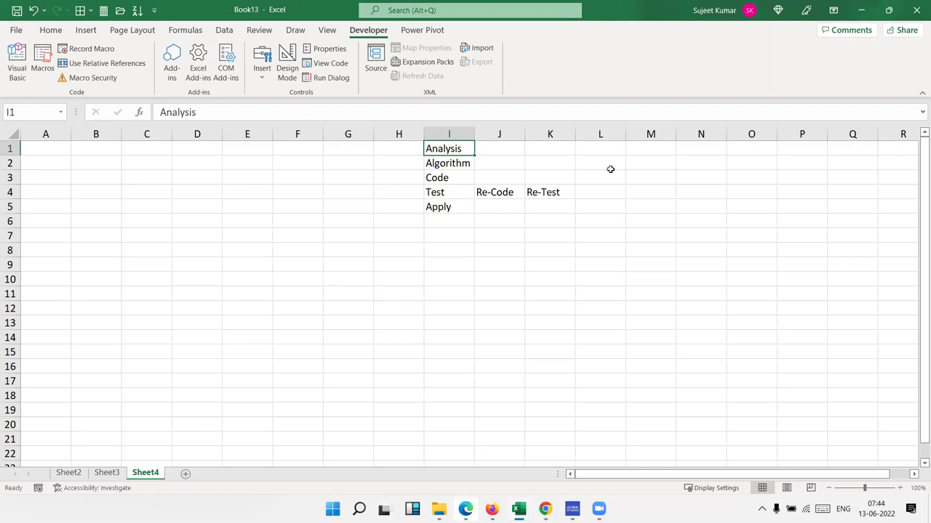
key("Down")
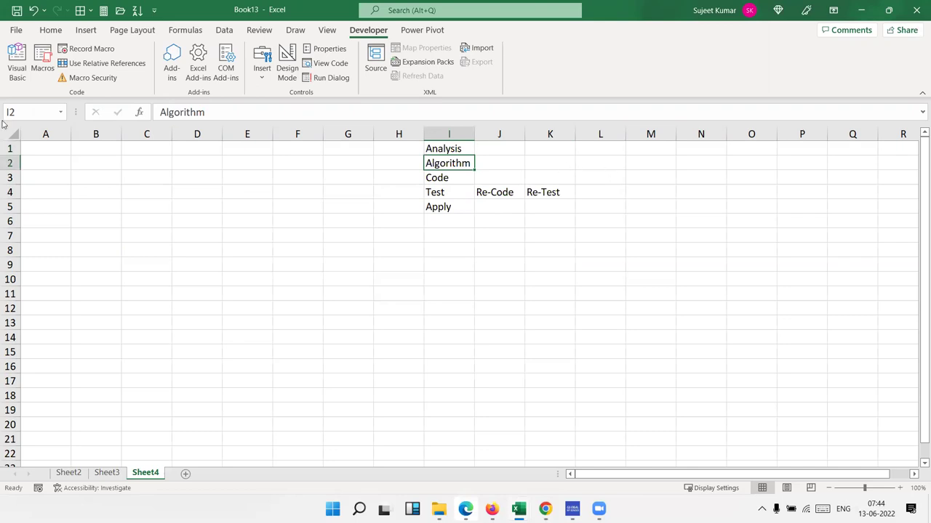
Step: Type the headers Name, Roll and Marks in A1:C1
left_click(40, 146)
type("Name")
key("Tab")
type("Roll")
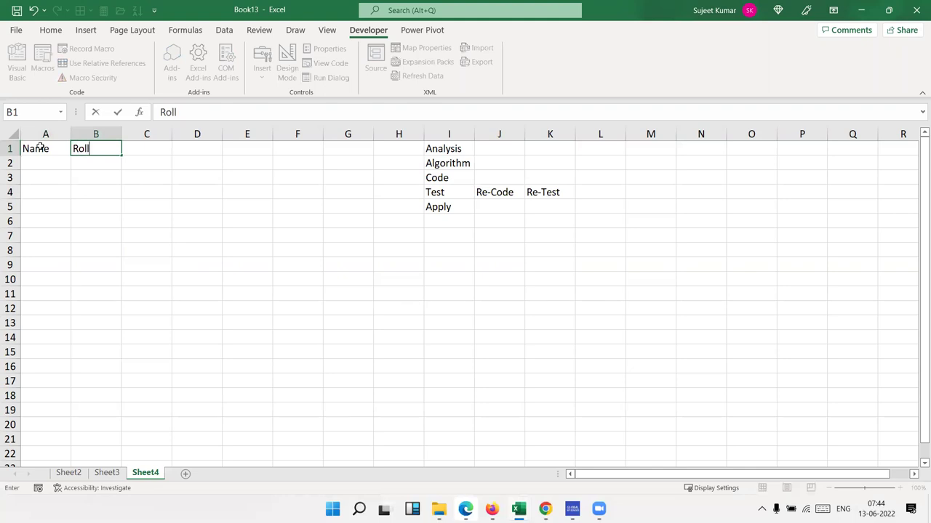
key("Tab")
type("MArks")
key("Return")
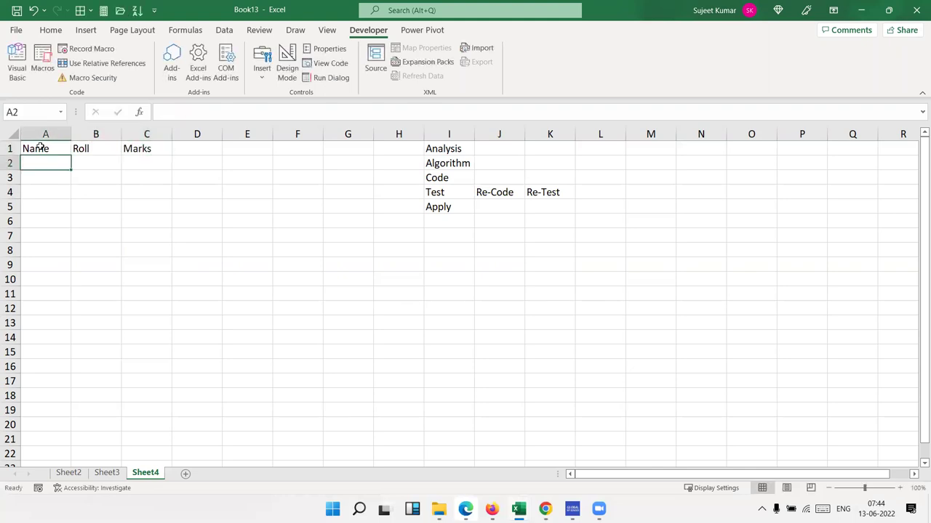
Step: Start column G with start, select a1, enter name and selectb1
left_click(329, 150)
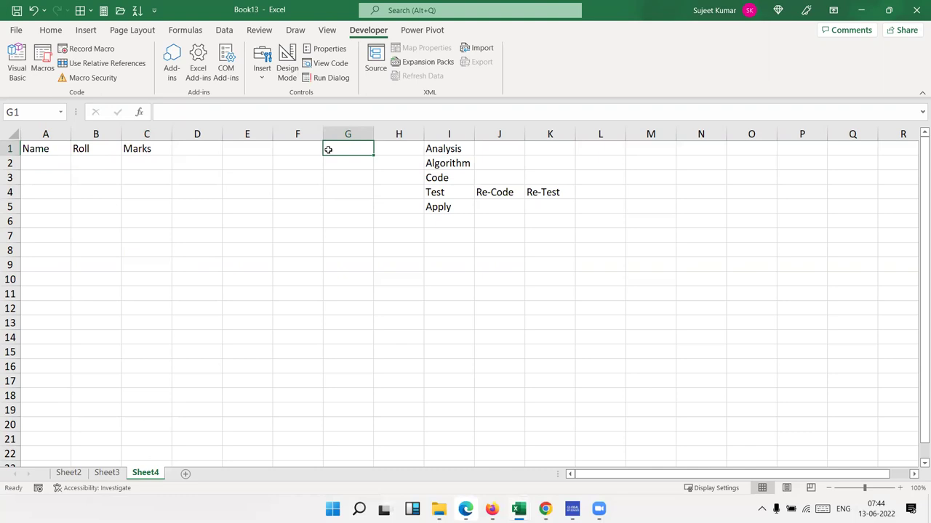
type("start")
type("select a1")
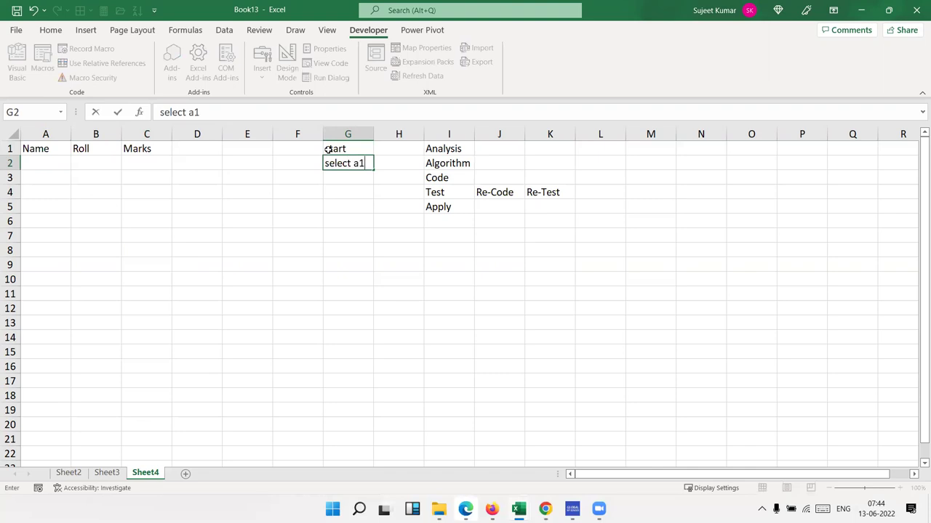
key("Return")
type("enter name")
key("Return")
type("select ")
type("c1")
key("BackSpace")
key("BackSpace")
type("b1")
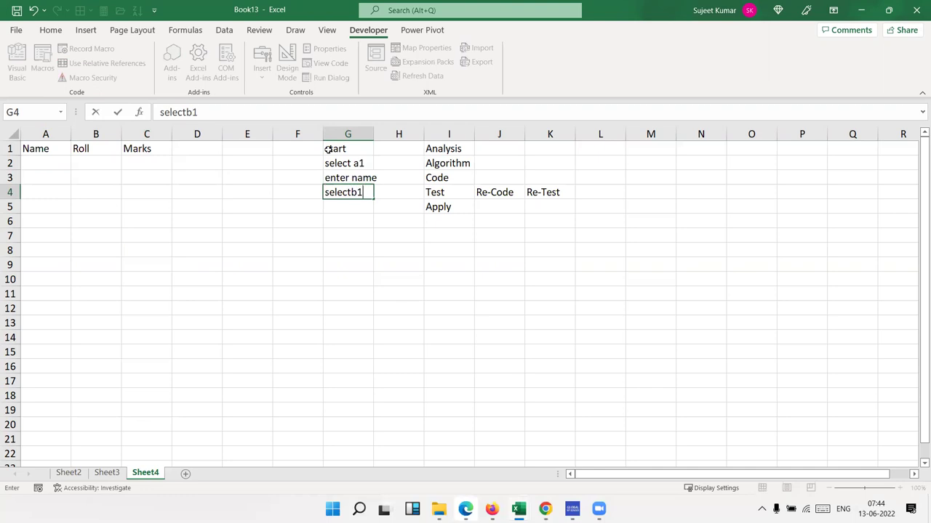
key("Return")
Step: Continue the G list with enter roll, select c1, enter marks and end
type("enter roll")
key("Return")
type("select ")
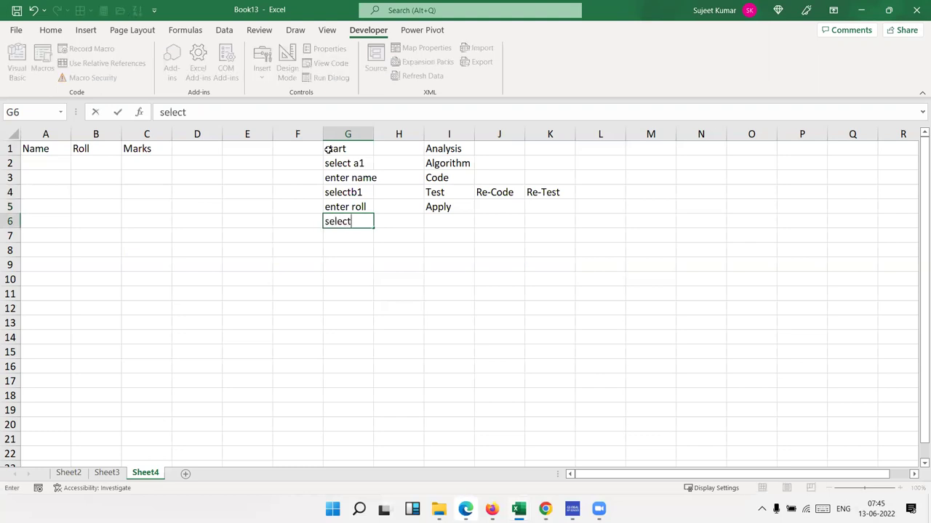
type("c1")
key("Return")
type("ente")
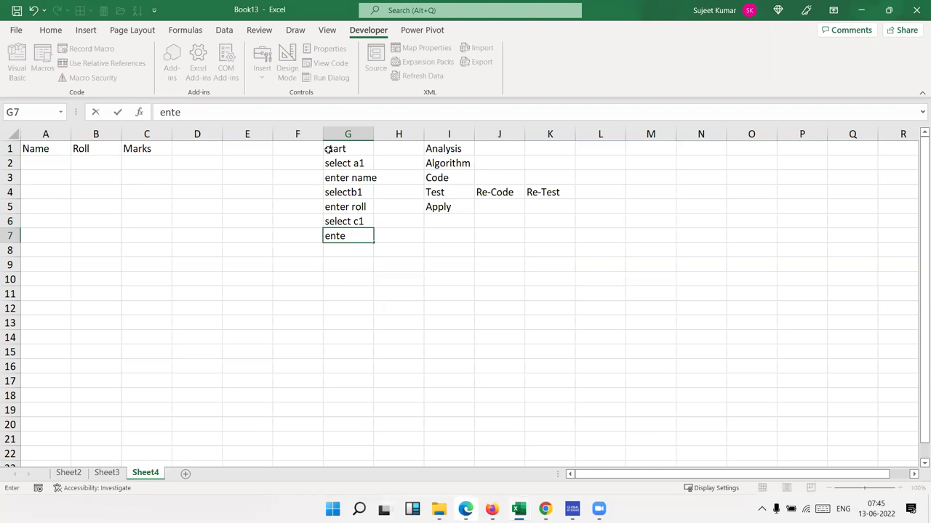
type("r marks")
key("Return")
type("end")
key("Return")
key("Return")
left_click_drag(341, 178, 340, 168)
left_click(344, 164)
left_click(350, 175)
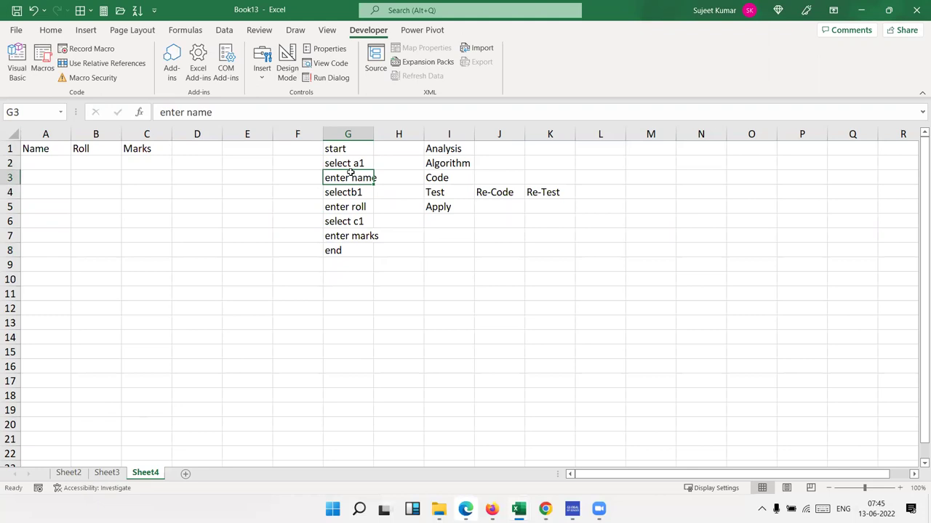
left_click(353, 160)
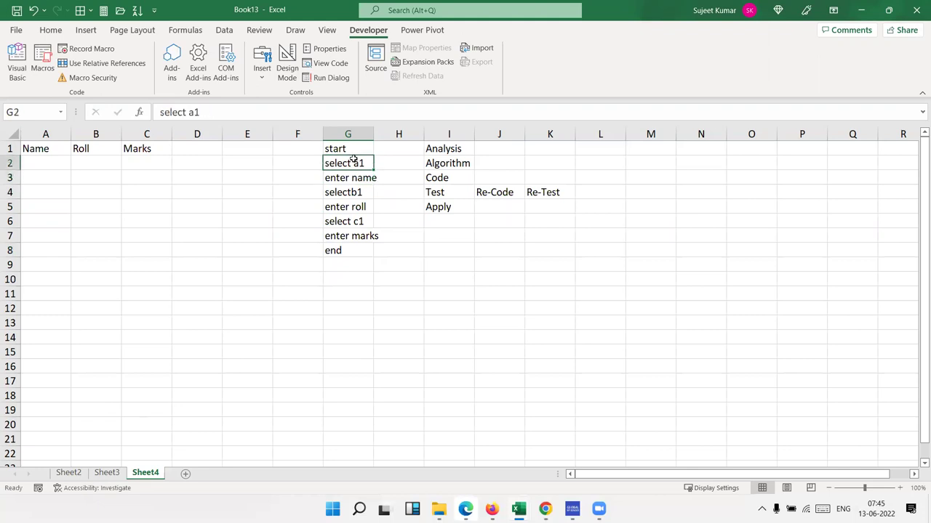
left_click(44, 149)
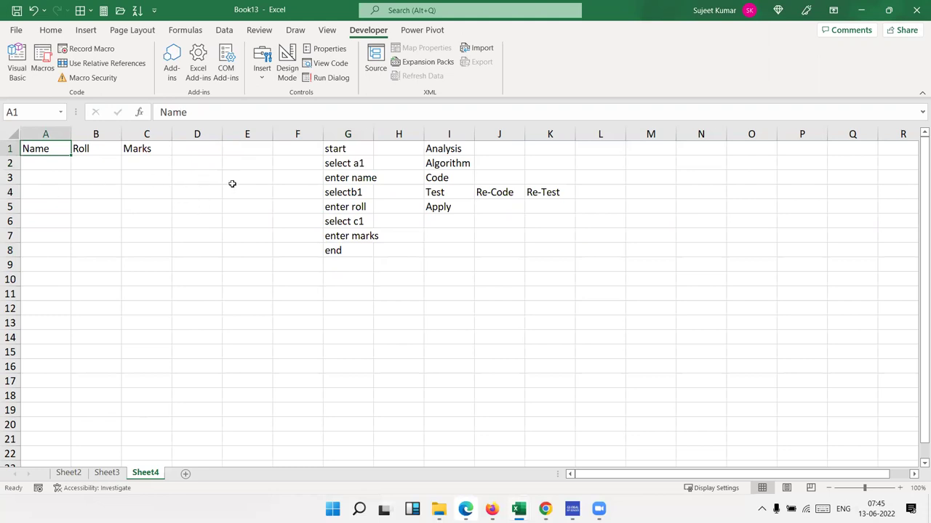
left_click(248, 152)
type("T")
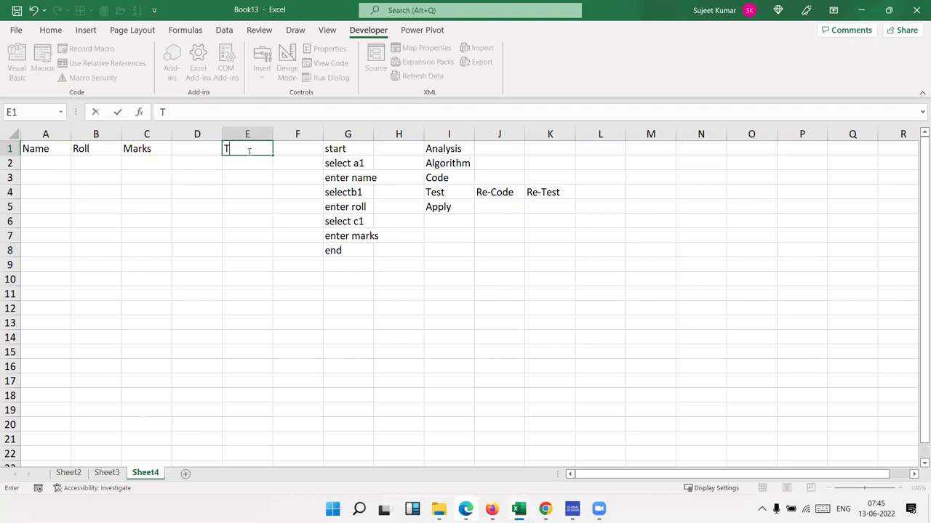
key("Escape")
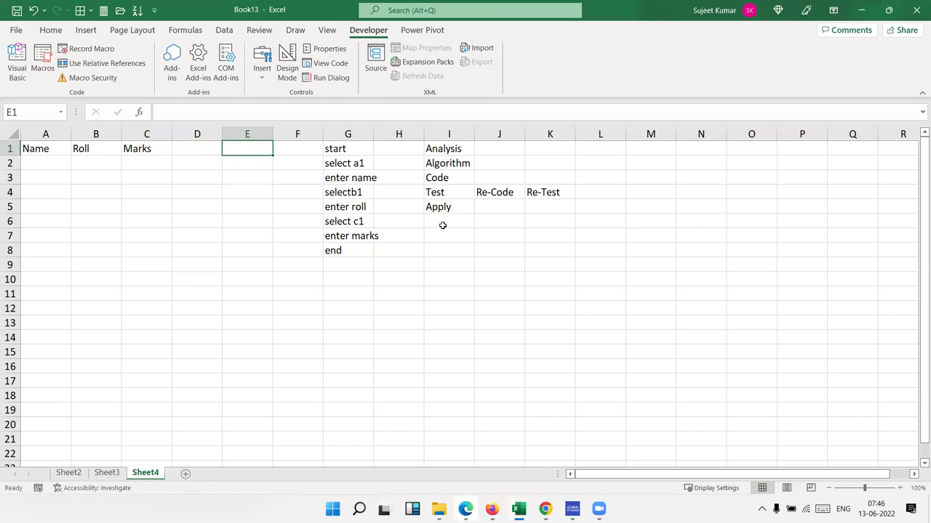
key("Right")
key("Right")
key("ctrl+shift+Down")
key("shift+Up")
key("shift+Up")
key("shift+Up")
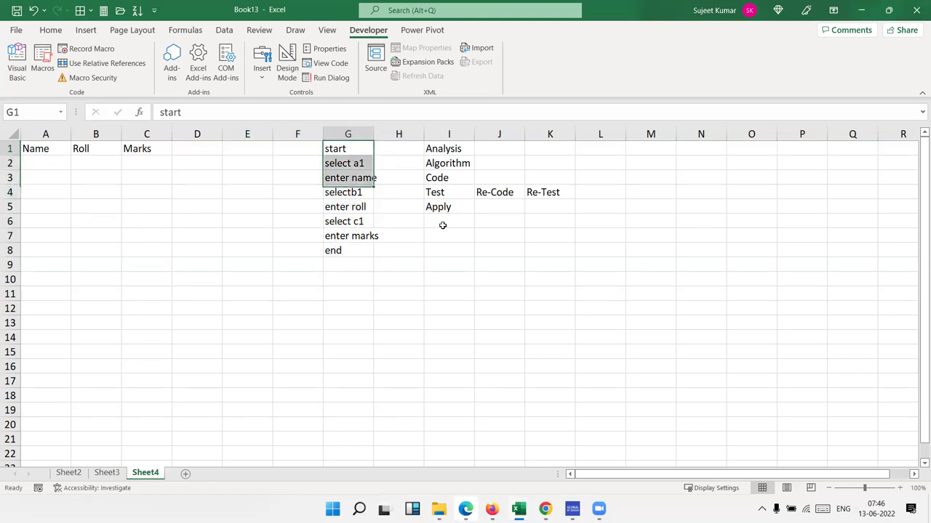
key("Down")
key("Down")
key("Down")
key("Down")
key("Down")
key("Down")
key("Down")
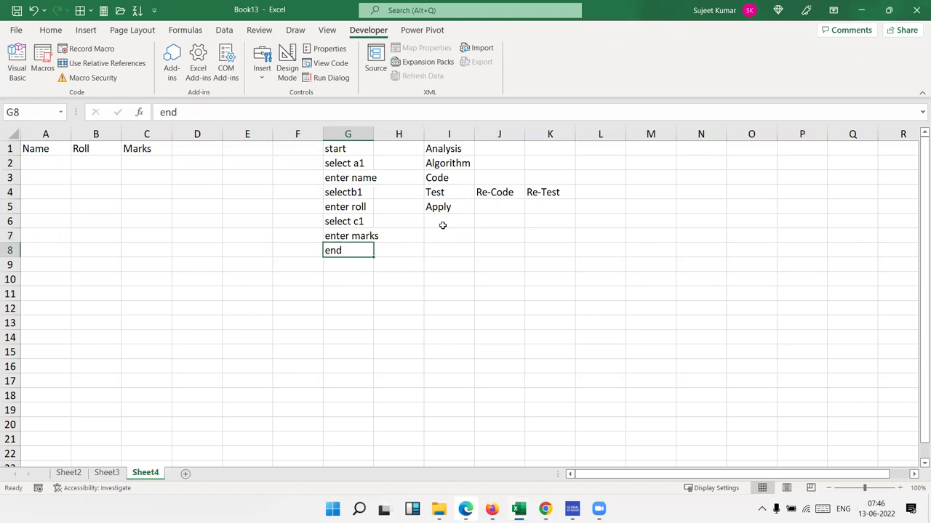
key("ctrl+shift+Up")
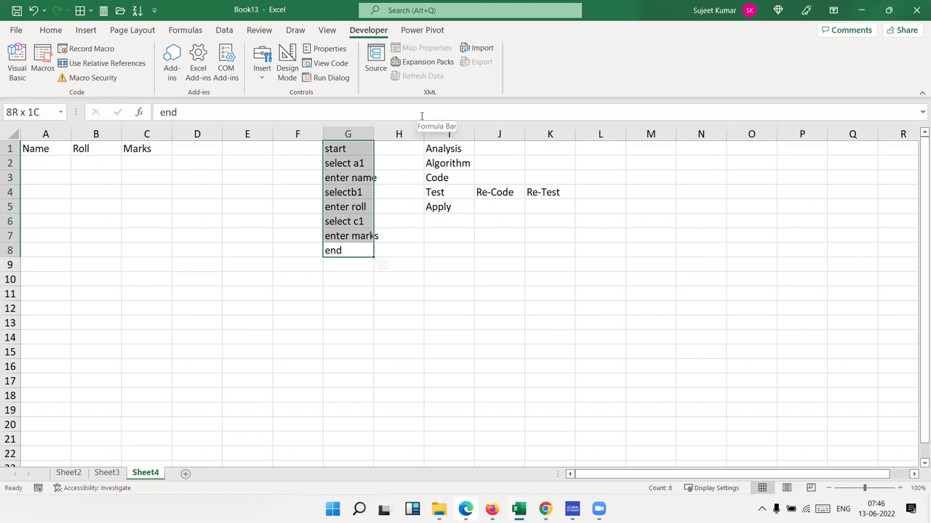
key("Up")
key("Up")
key("Up")
key("Up")
key("Up")
key("Up")
key("Up")
key("Down")
key("Down")
key("Down")
key("Down")
key("Down")
key("Up")
key("Up")
key("Up")
key("Up")
key("Up")
key("Down")
key("Down")
key("Down")
key("Down")
key("Down")
key("Down")
key("Down")
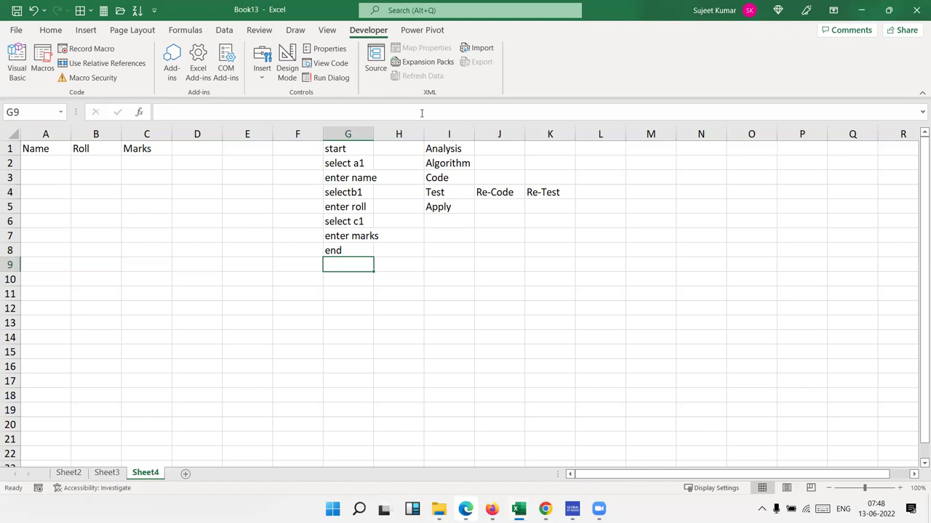
Step: Enter the first student record in row 3: a name, roll 1, marks 50
left_click(32, 178)
type("Puja")
key("Tab")
type("1")
key("Tab")
type("50")
key("Down")
key("Down")
key("Down")
Step: Enter the second student record in row 6: a name, roll 3, marks 500
key("Left")
key("Left")
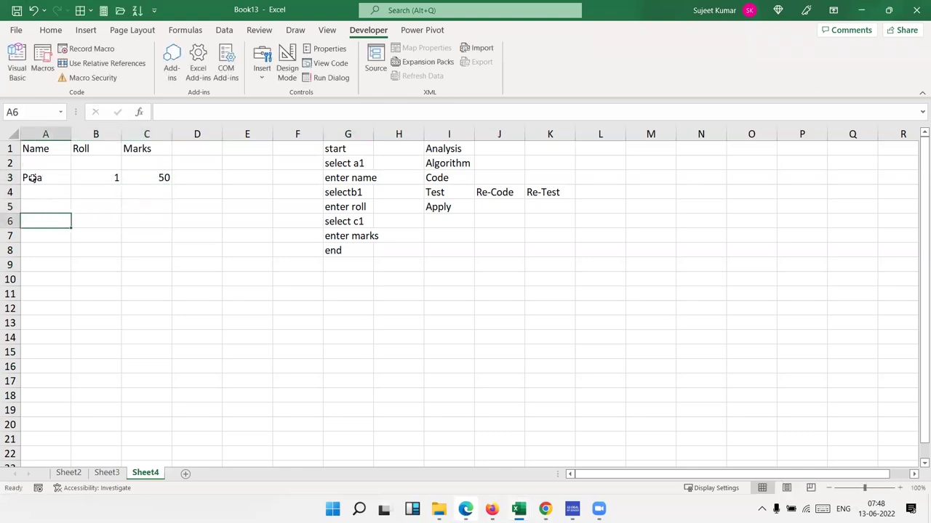
type("Ravi")
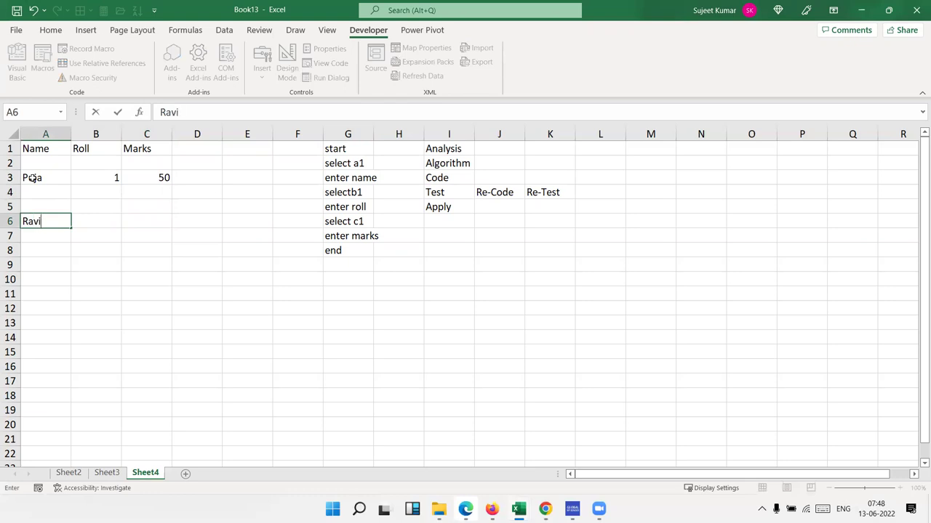
key("Tab")
type("3")
key("Tab")
type("500")
key("Return")
Step: Enter the third student record in row 10: a name, roll 4, marks 650
key("Down")
key("Down")
key("Left")
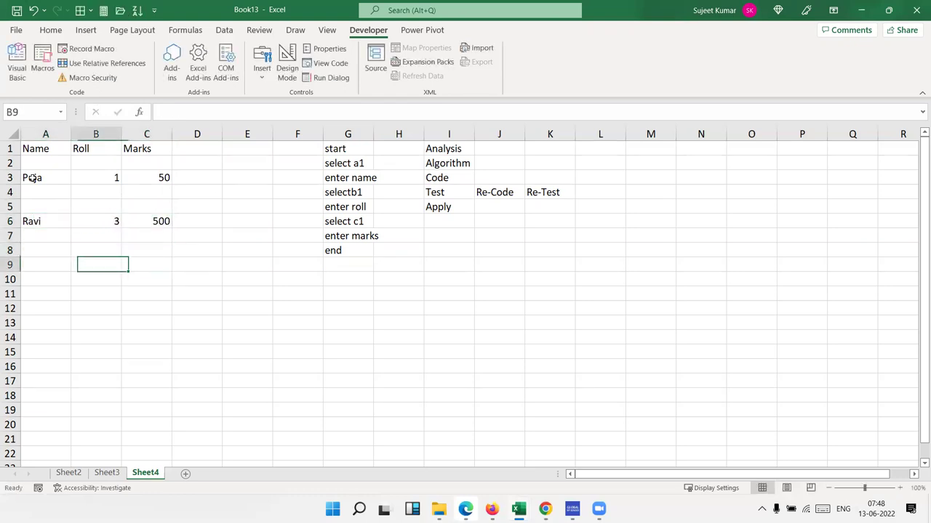
key("Left")
key("Down")
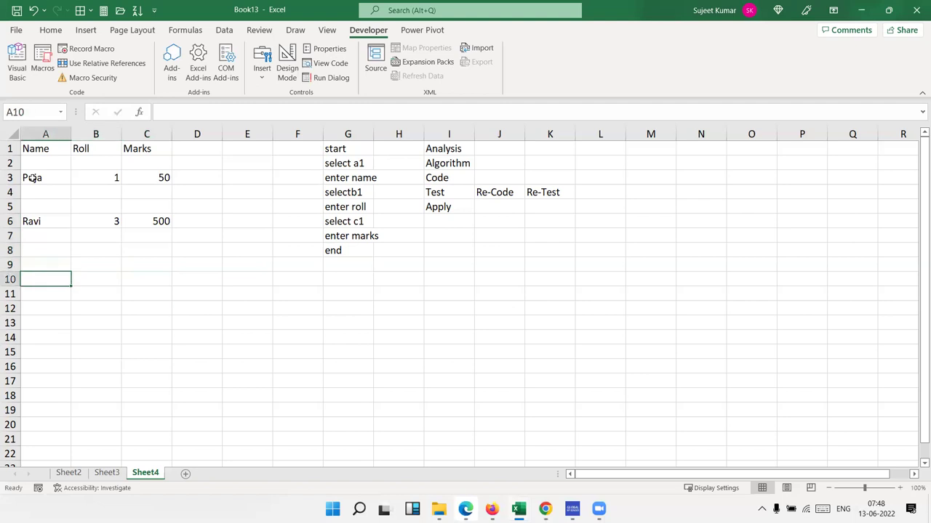
type("P")
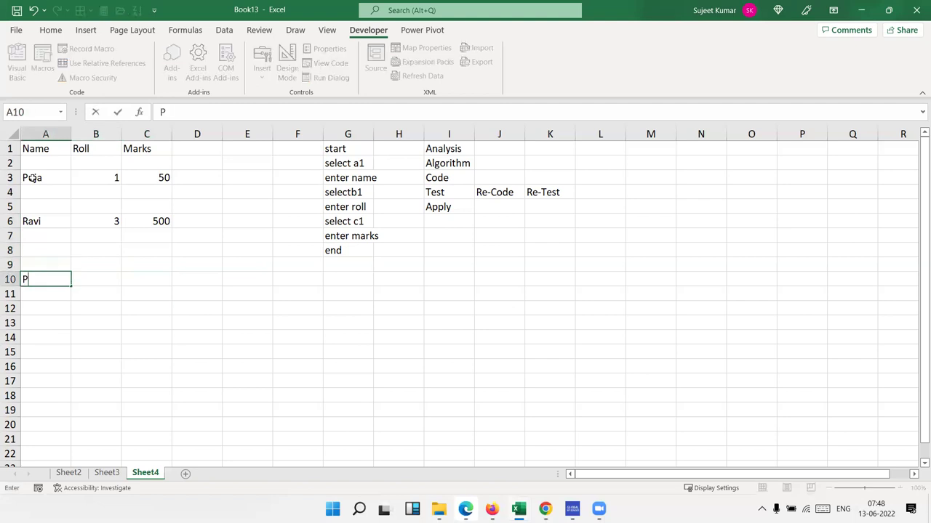
type("uneet")
key("Tab")
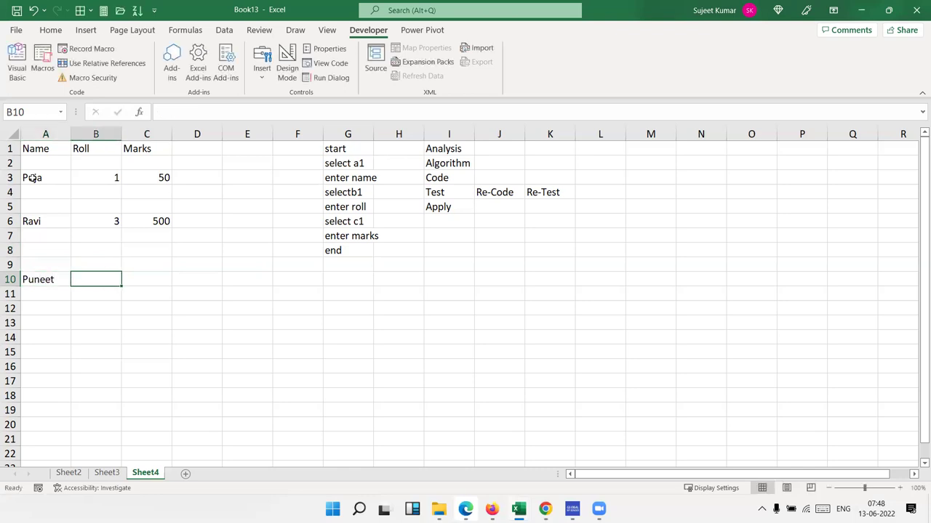
type("4")
key("Tab")
type("650")
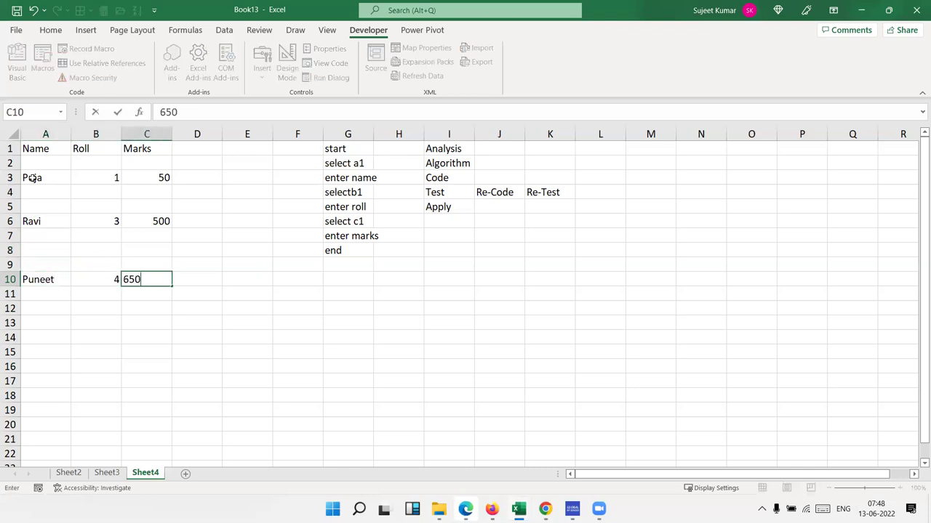
key("Return")
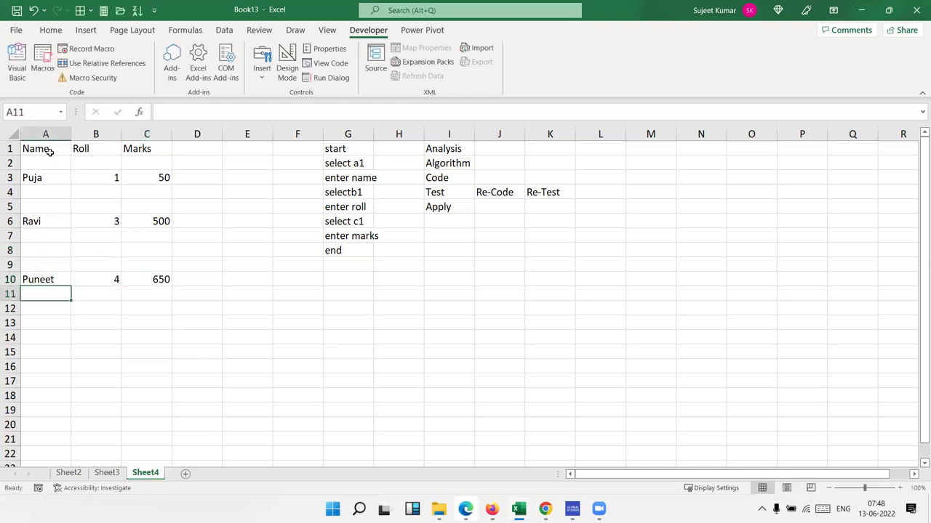
left_click_drag(49, 151, 145, 149)
key("ctrl+c")
left_click(33, 163)
key("ctrl+v")
left_click(29, 206)
key("ctrl+v")
left_click(38, 267)
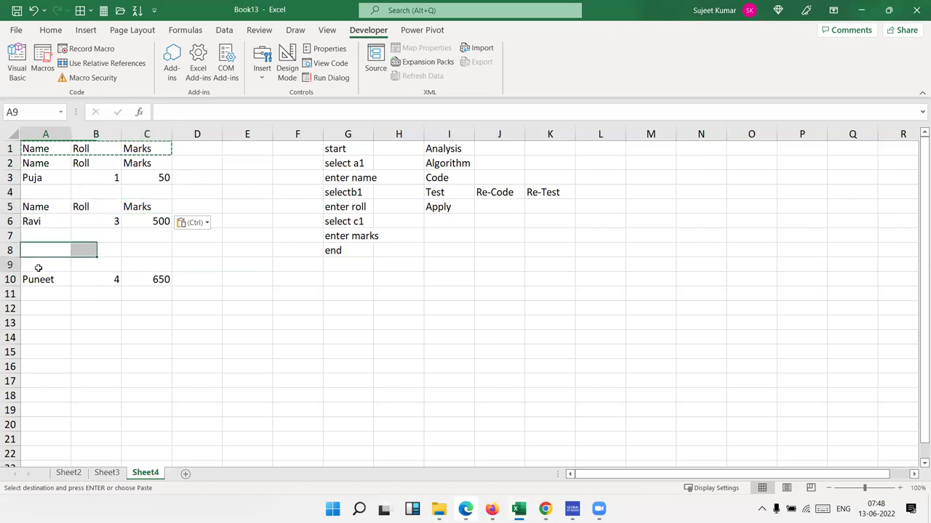
key("ctrl+v")
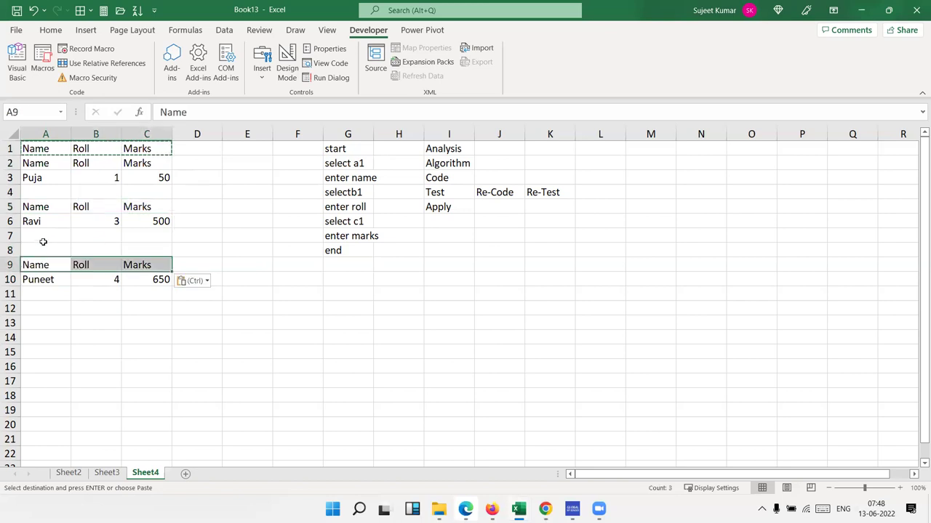
key("ctrl+z")
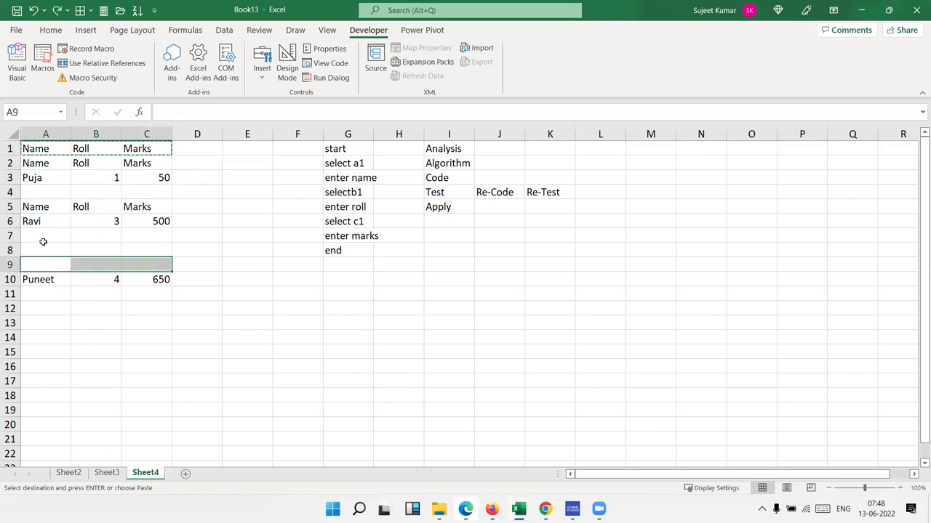
key("ctrl+z")
key("ctrl+z")
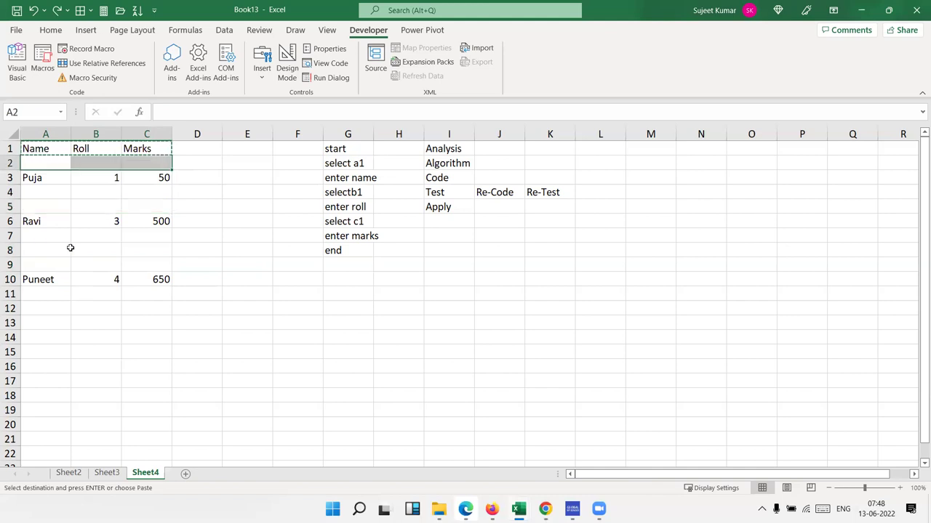